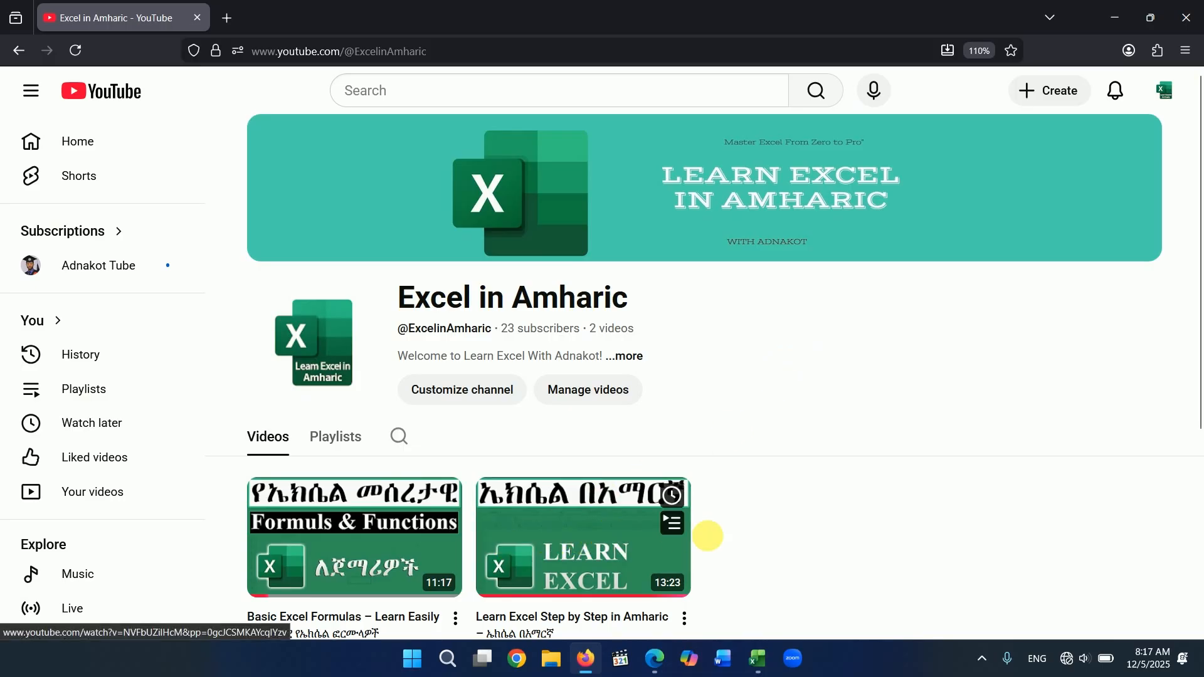
Switch to the Excel workbook and look through the Sheet1, Sheet2, Functions and Formatting worksheets, ending on Sheet1
click(758, 658)
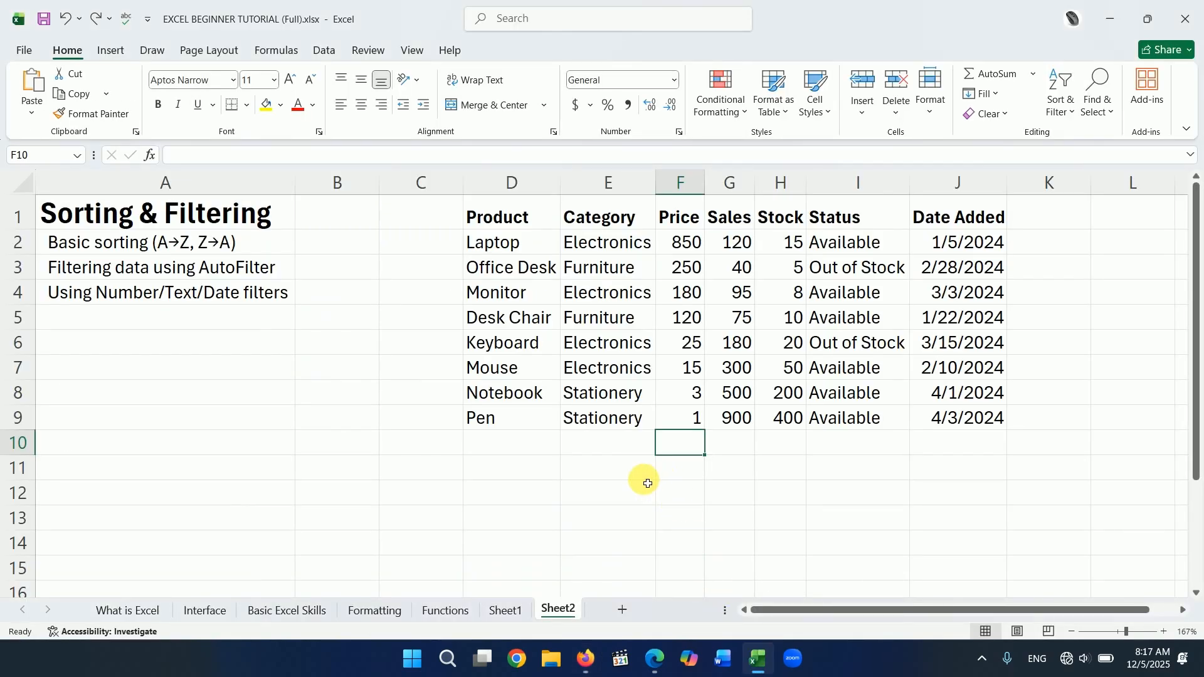
click(507, 611)
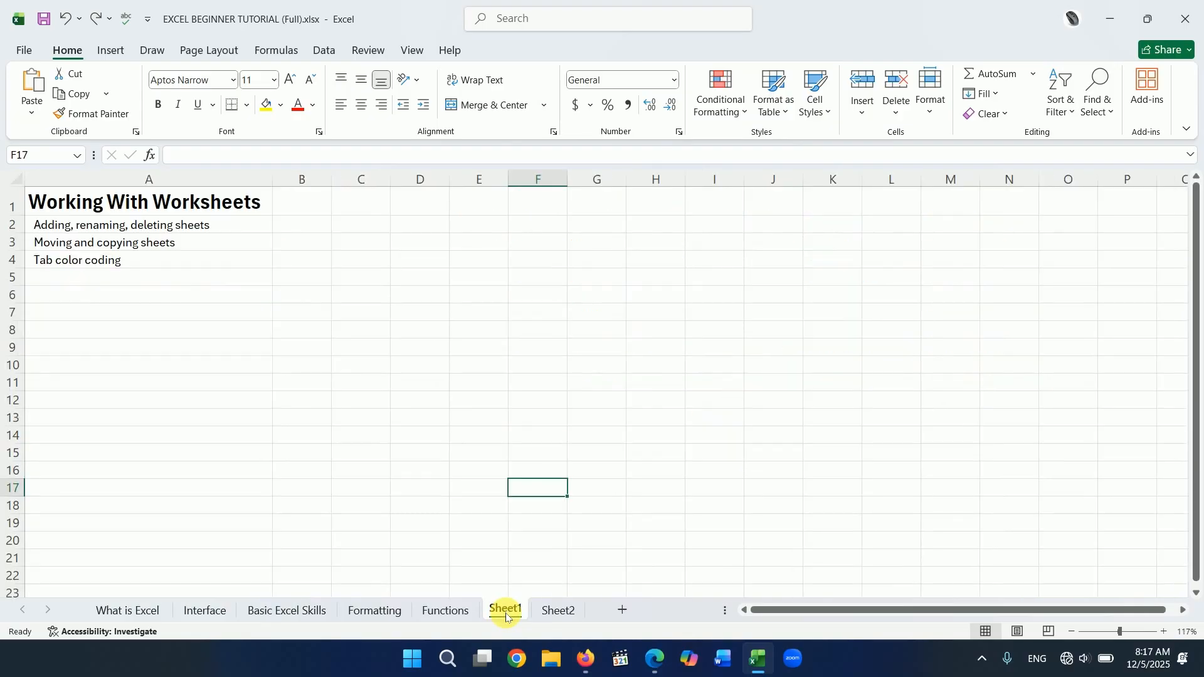
click(162, 207)
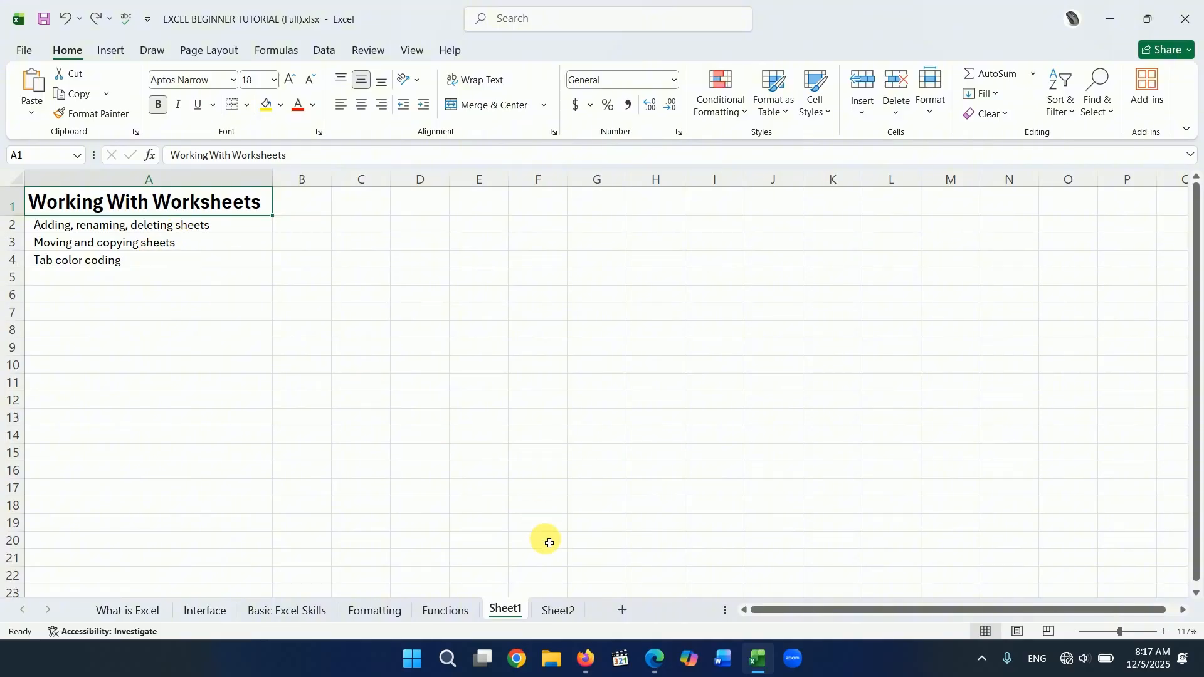
click(558, 611)
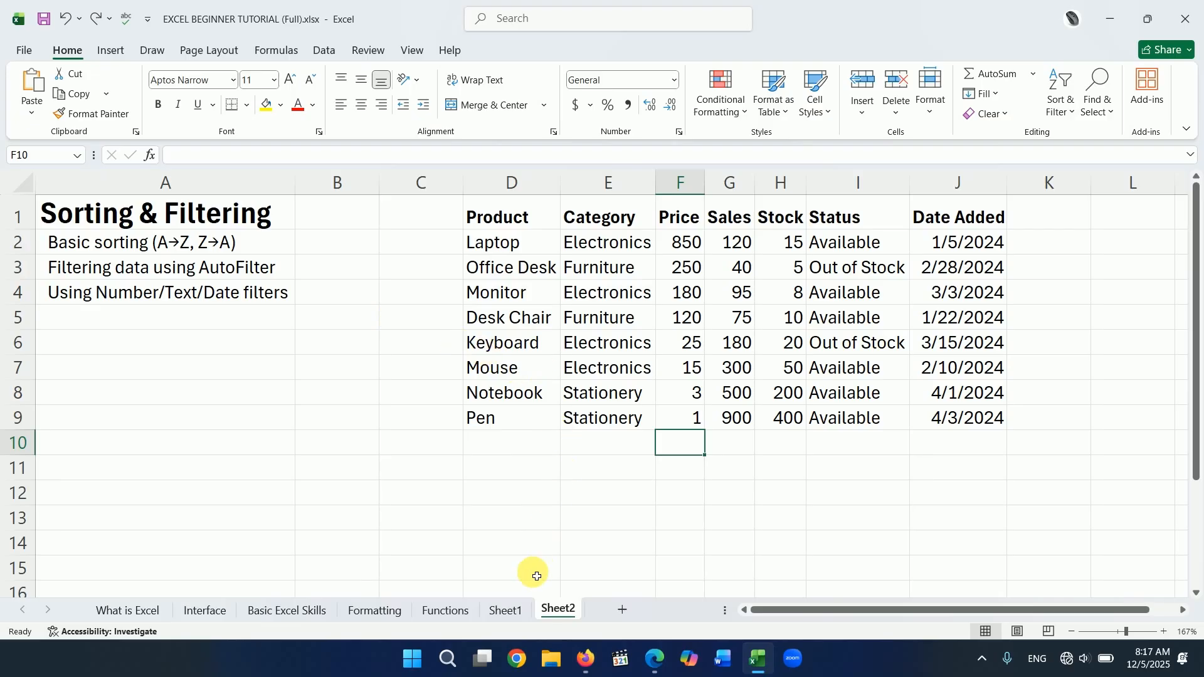
click(505, 610)
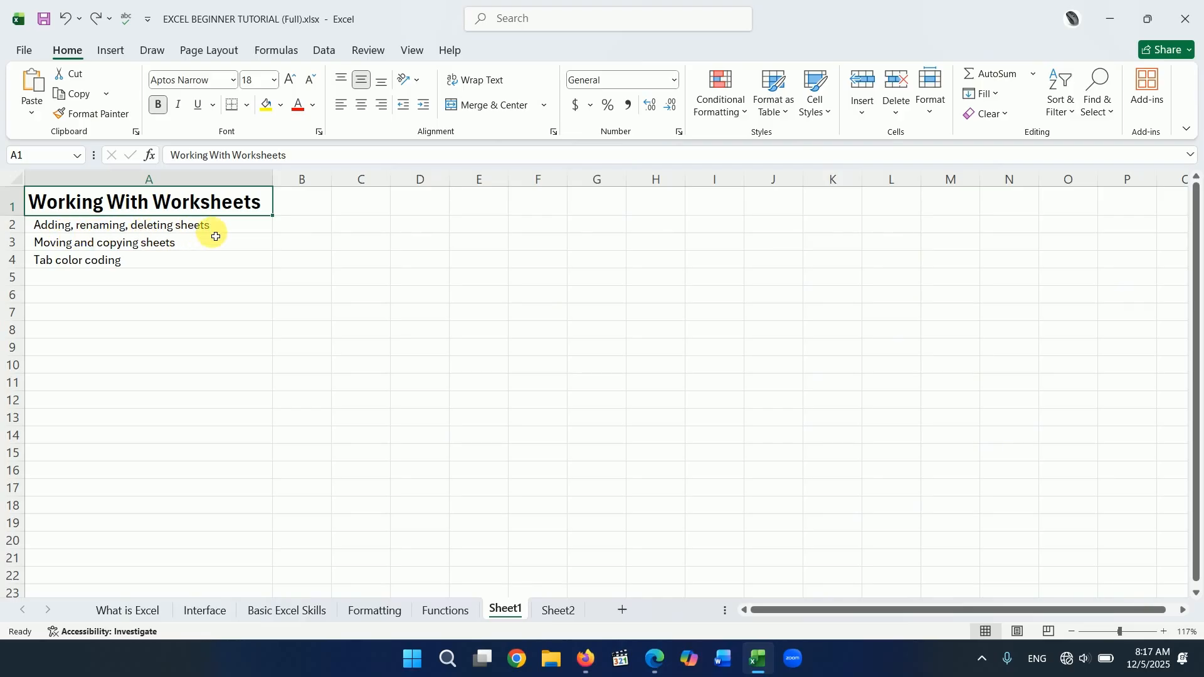
click(450, 613)
click(376, 611)
click(442, 613)
click(509, 613)
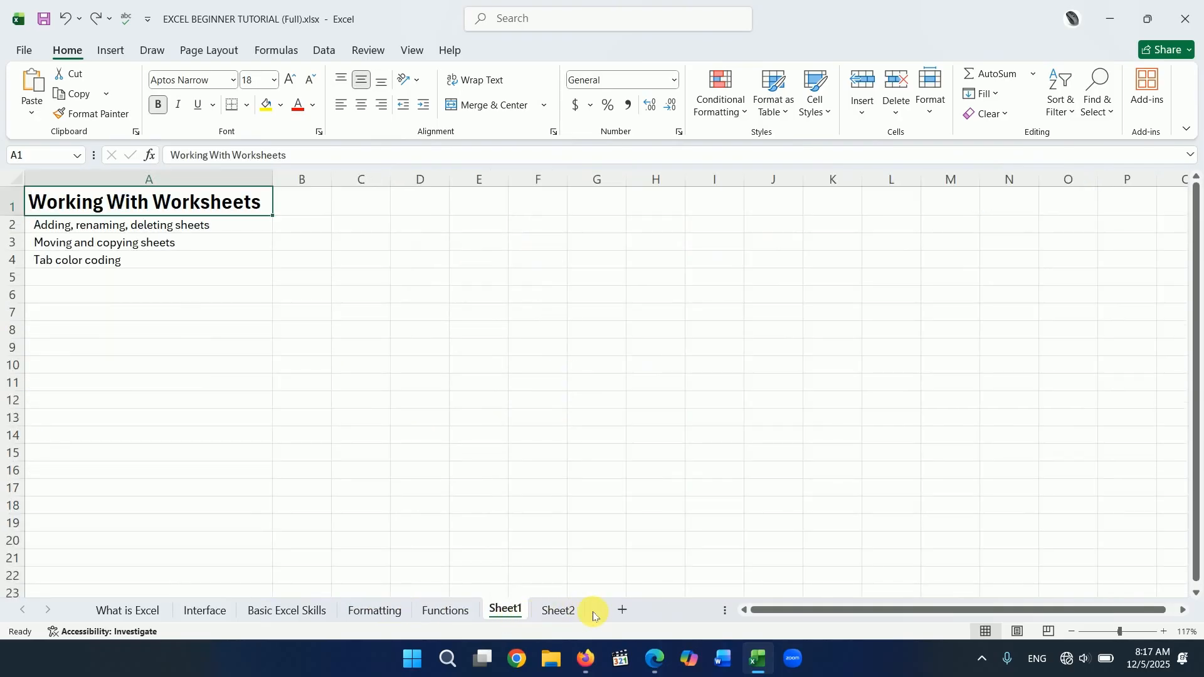
Add a new blank worksheet after Sheet1 and delete it again
click(623, 615)
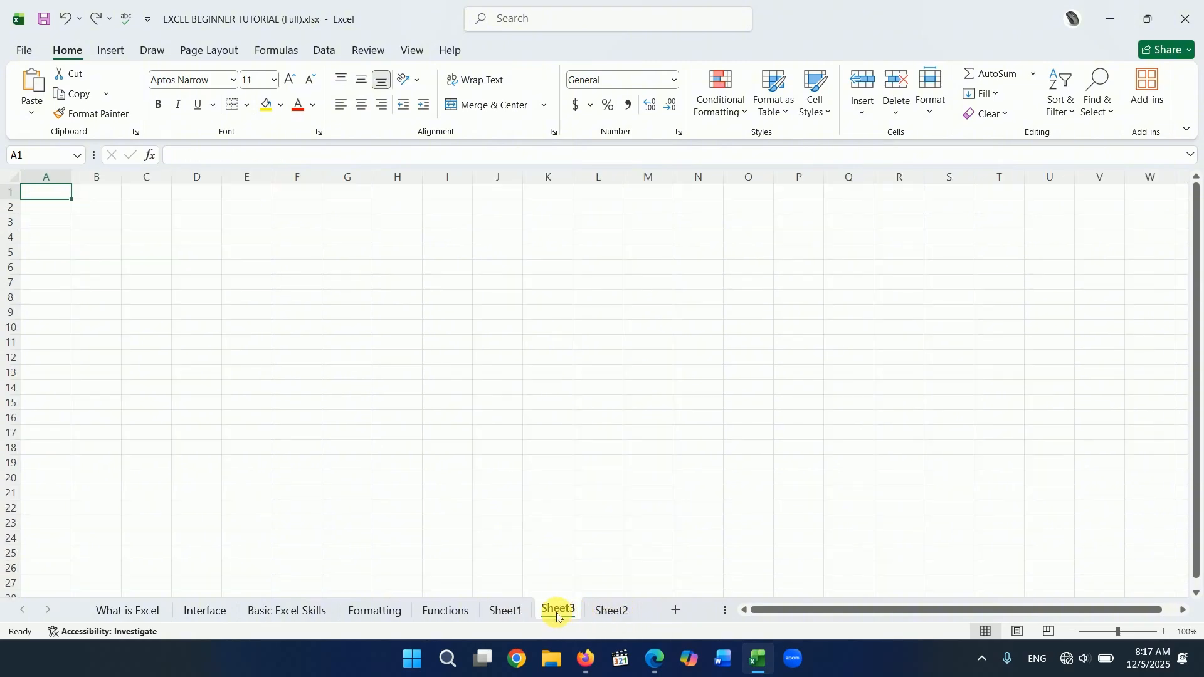
right_click(559, 616)
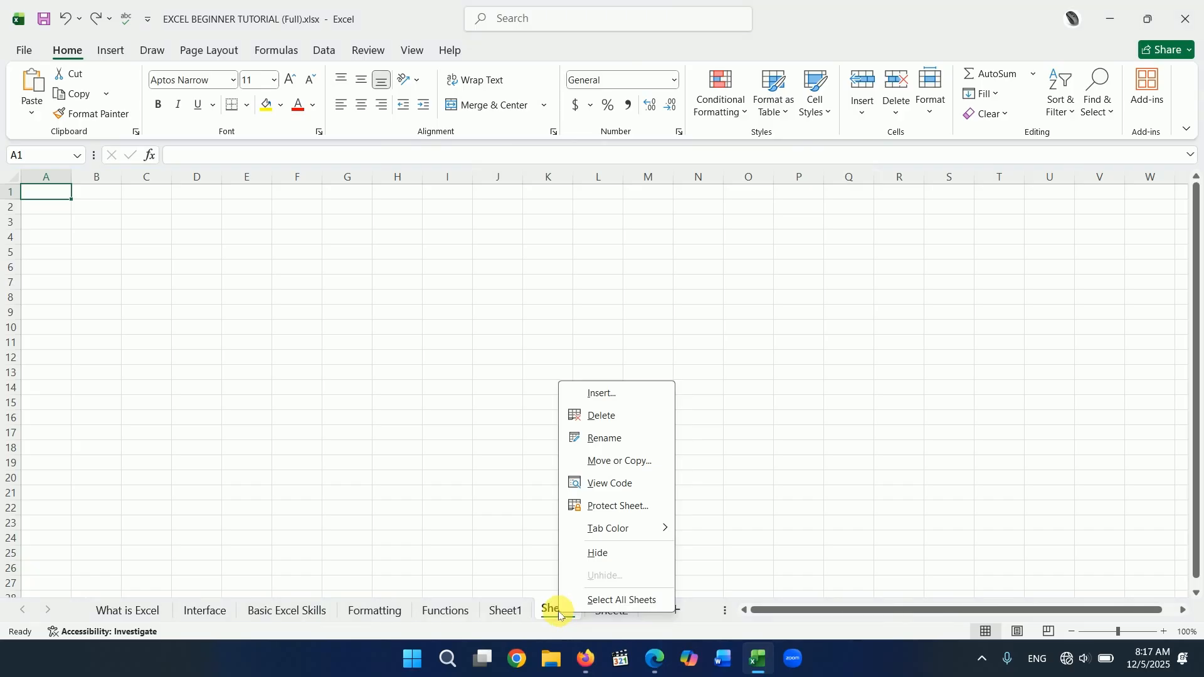
click(599, 416)
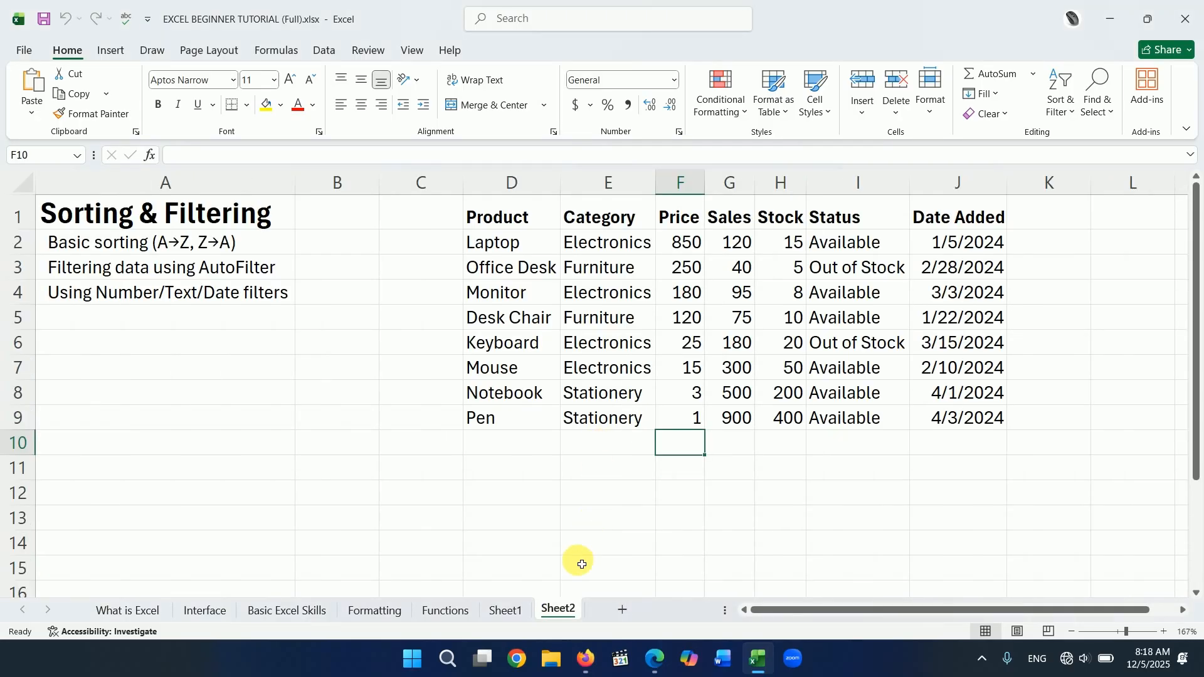
click(510, 616)
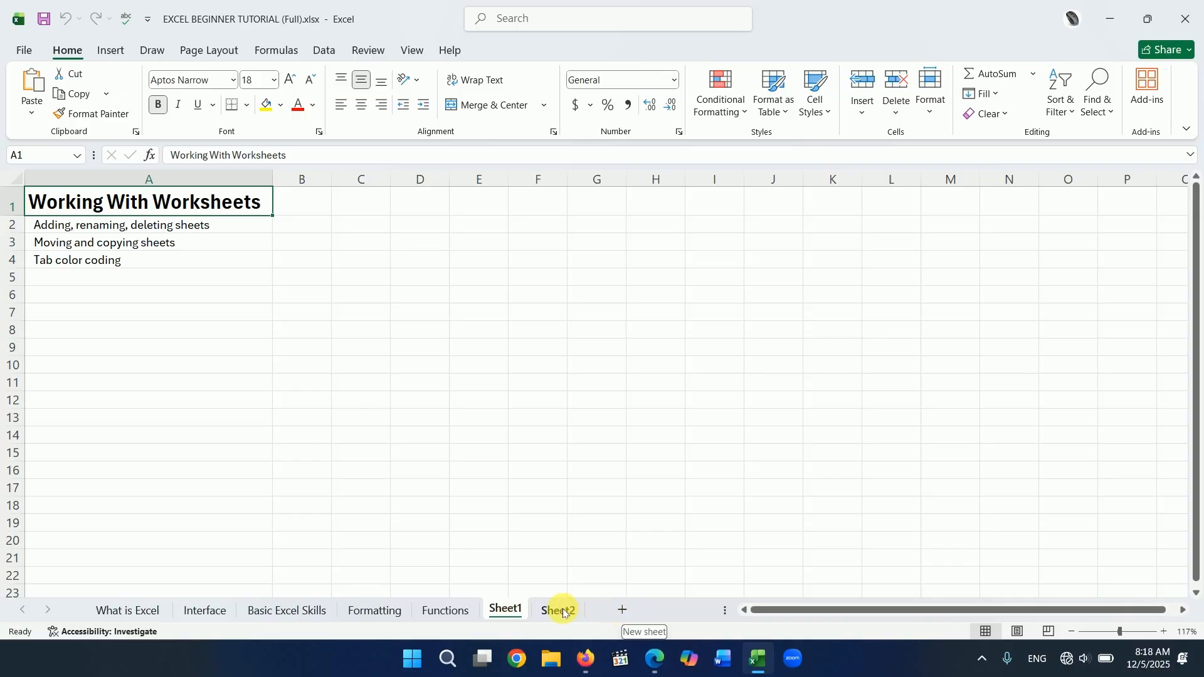
right_click(504, 616)
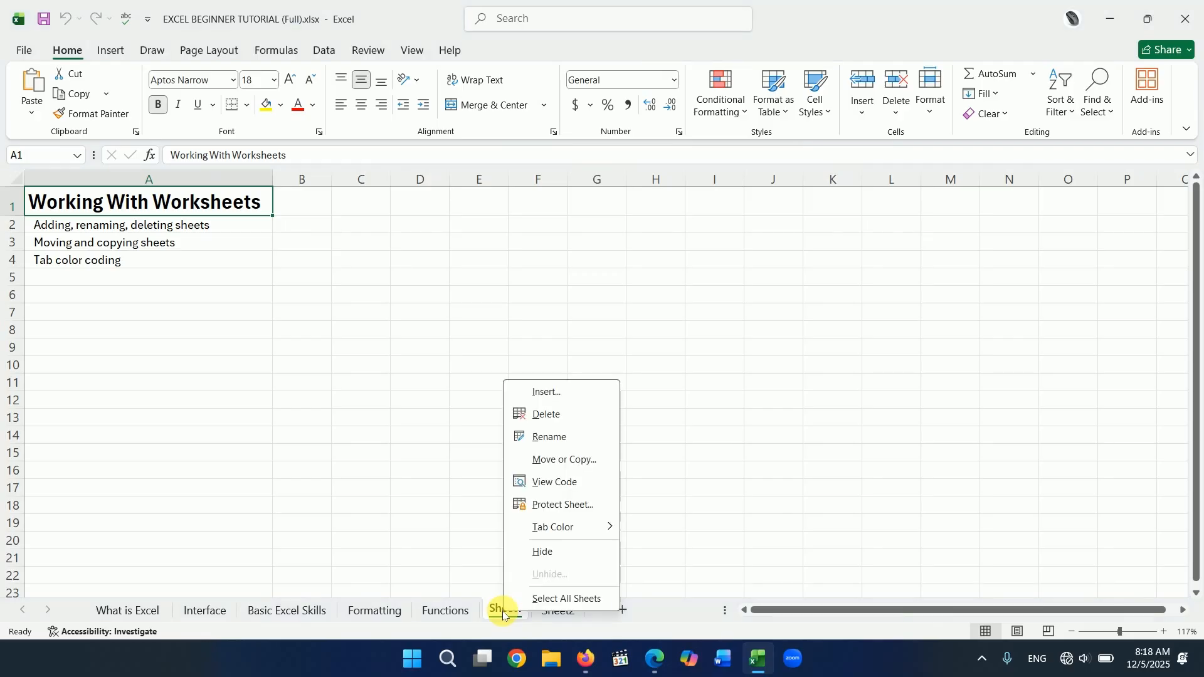
click(550, 438)
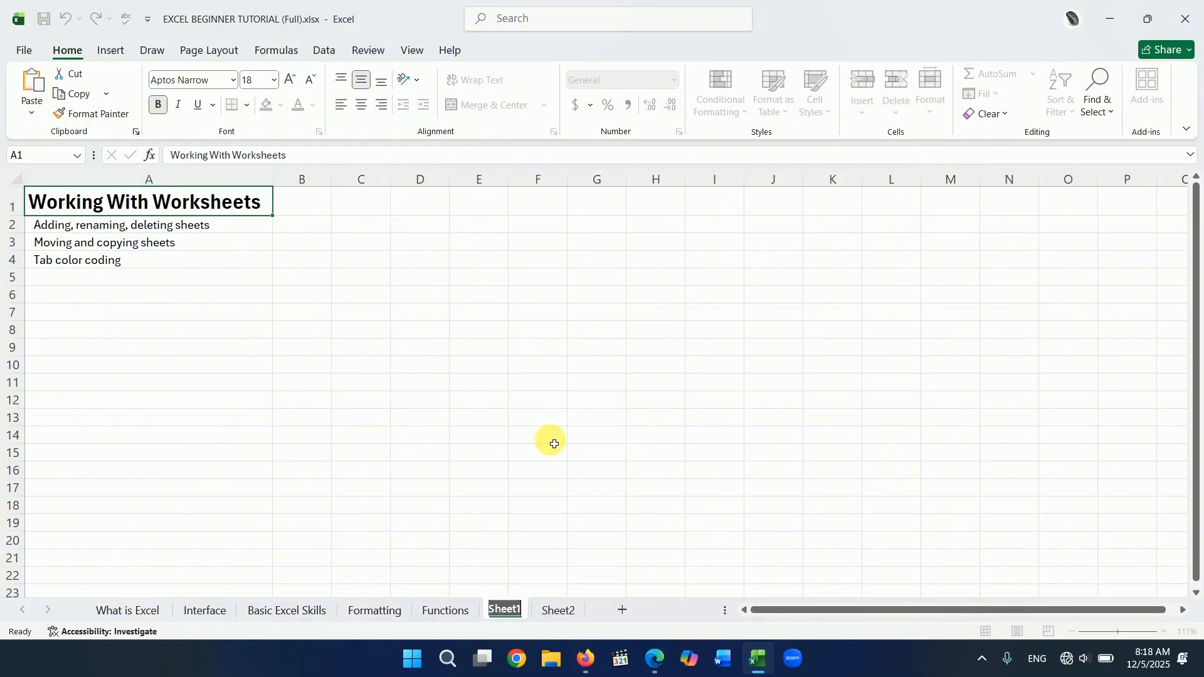
click(543, 512)
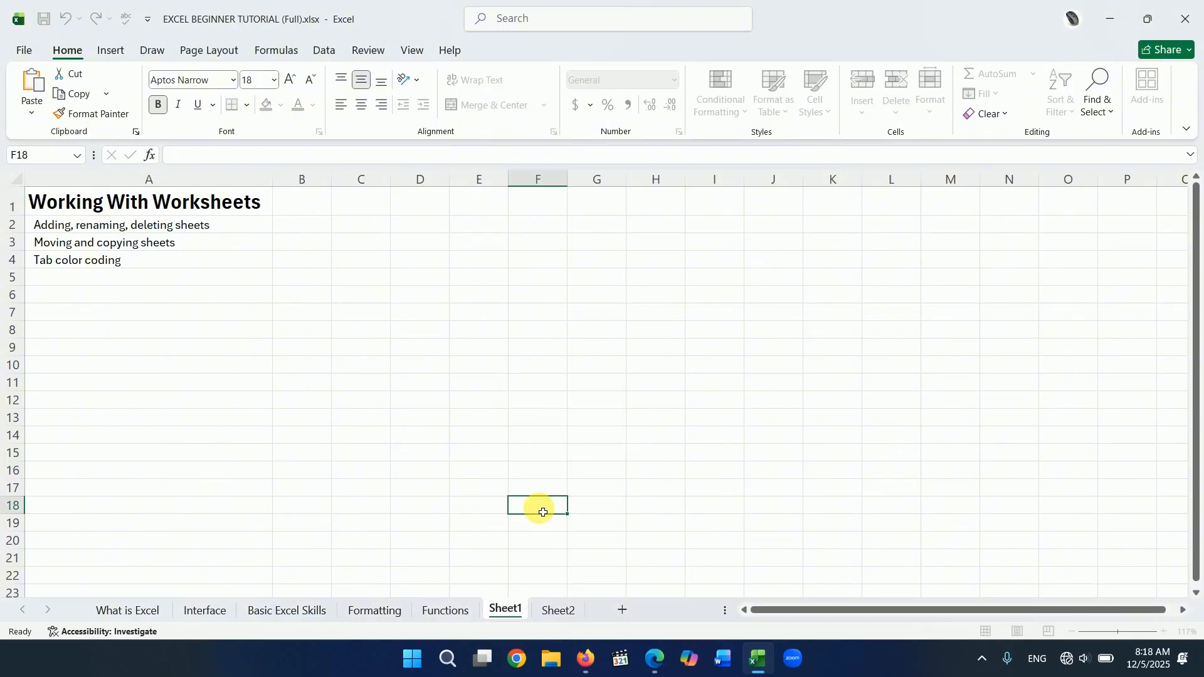
Rename the Sheet1 worksheet as "Working with work sheet"
double_click(507, 611)
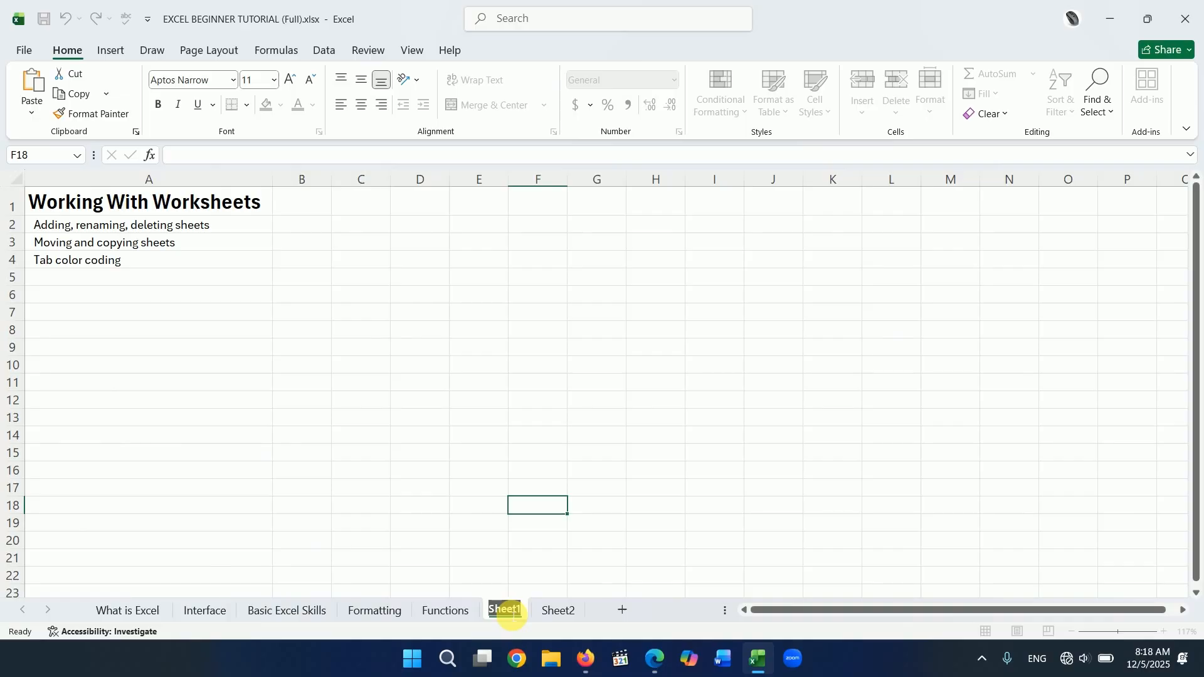
text(Wor)
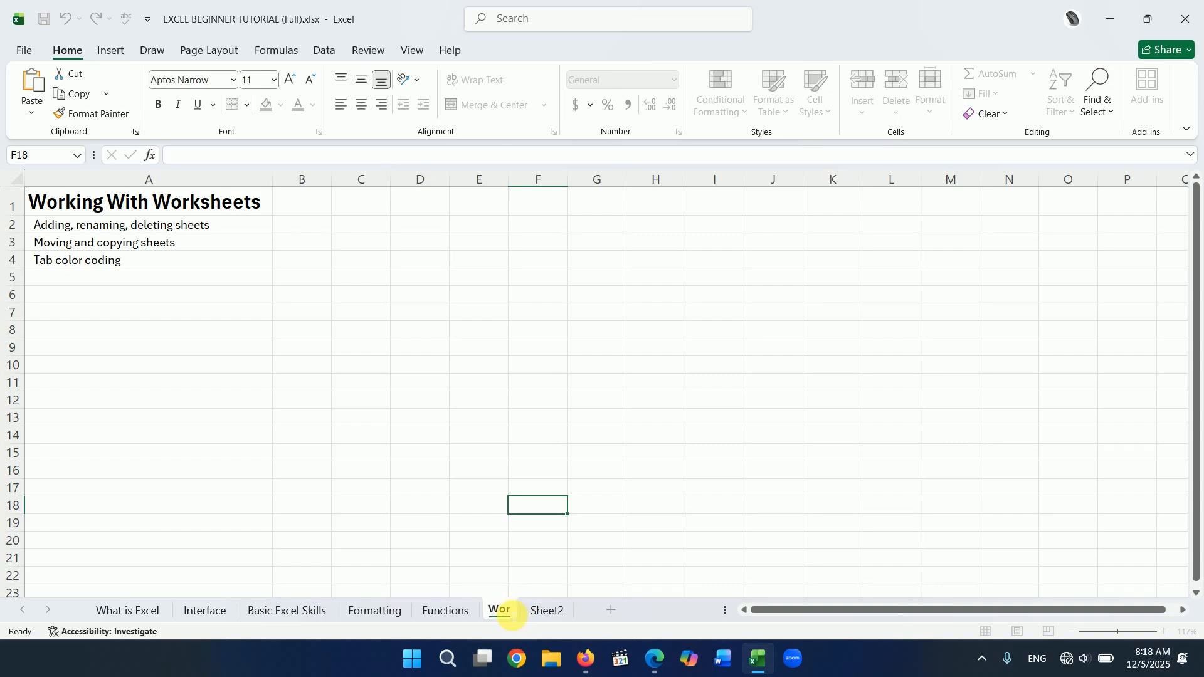
text(king with work)
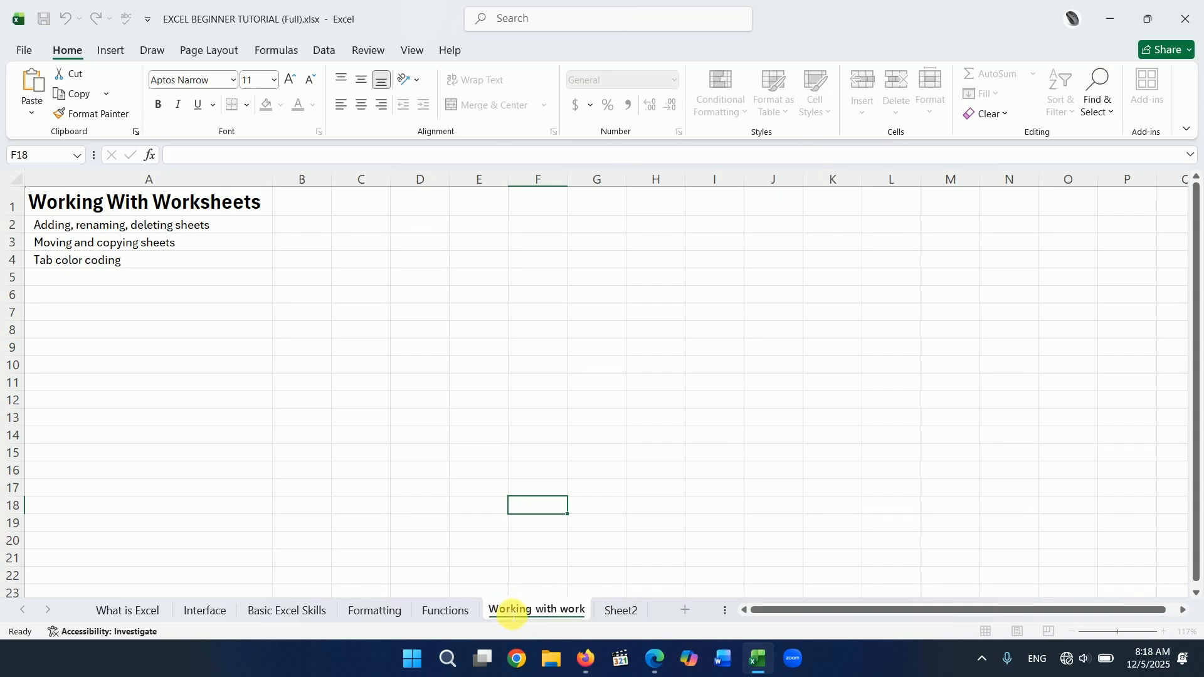
text( sheet)
key(Return)
click(642, 612)
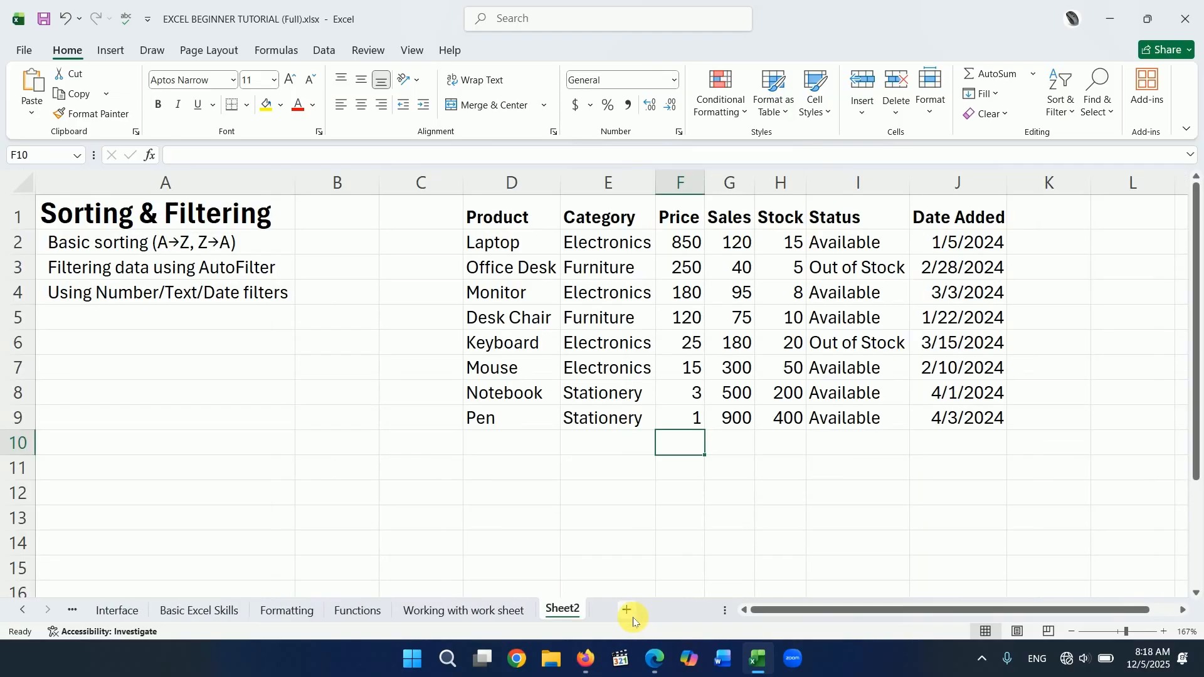
right_click(501, 612)
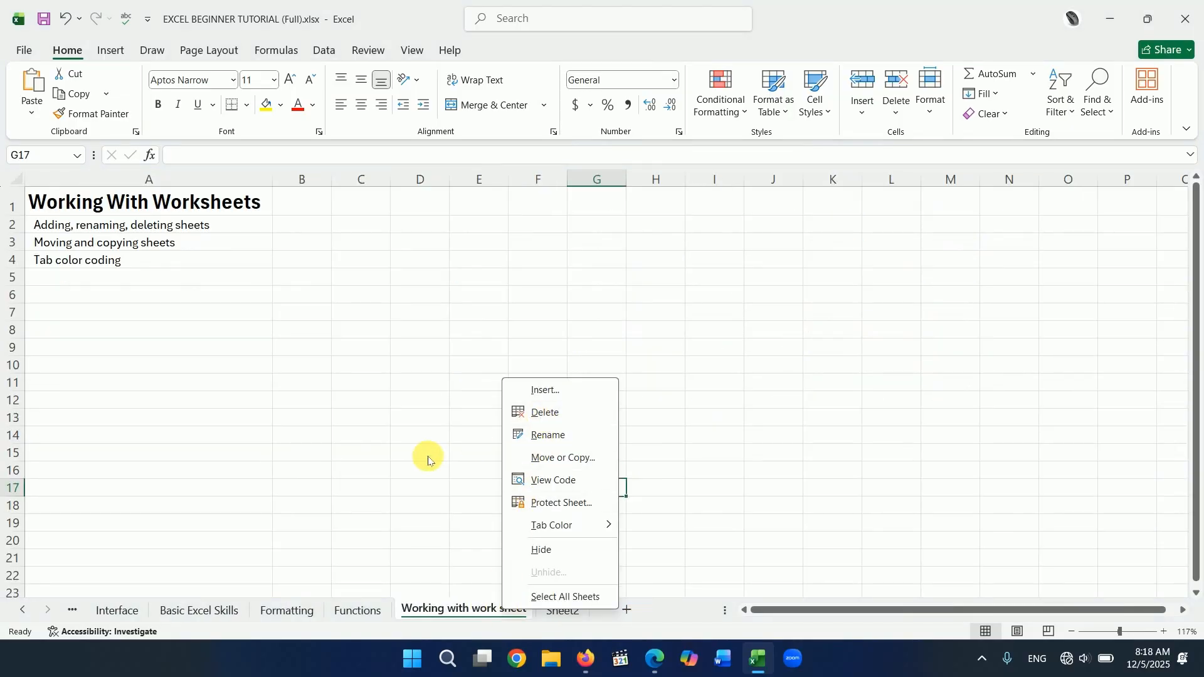
click(363, 384)
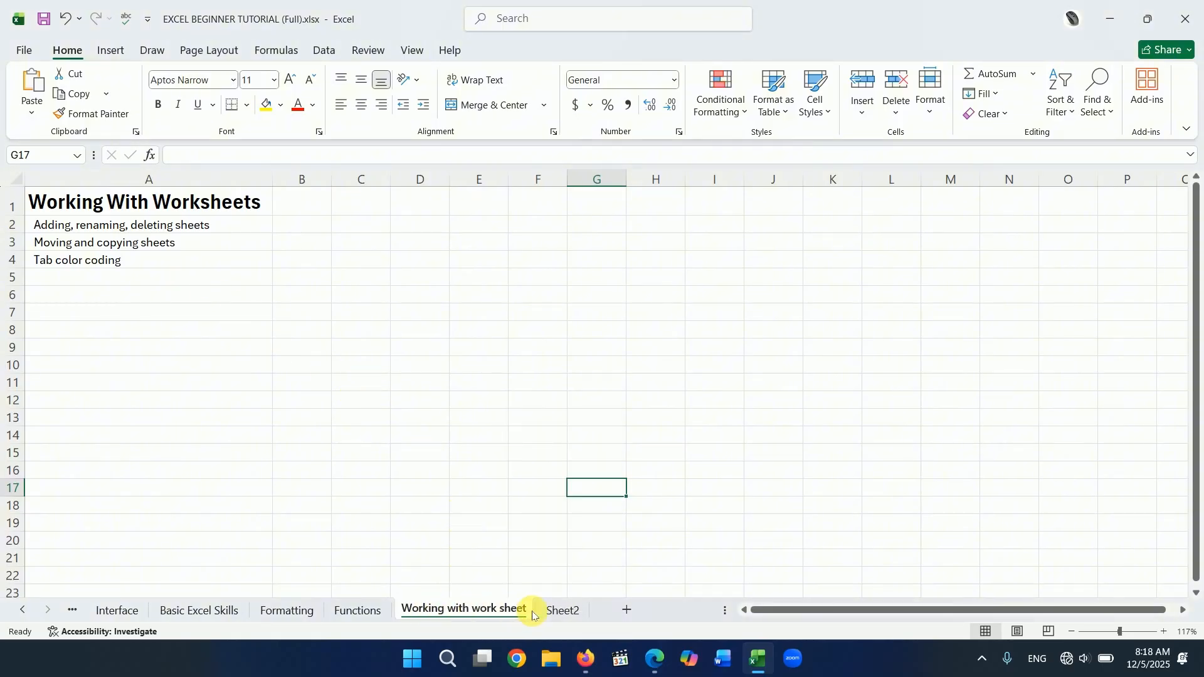
Move the "Working with work sheet" worksheet to the end of the workbook
right_click(449, 613)
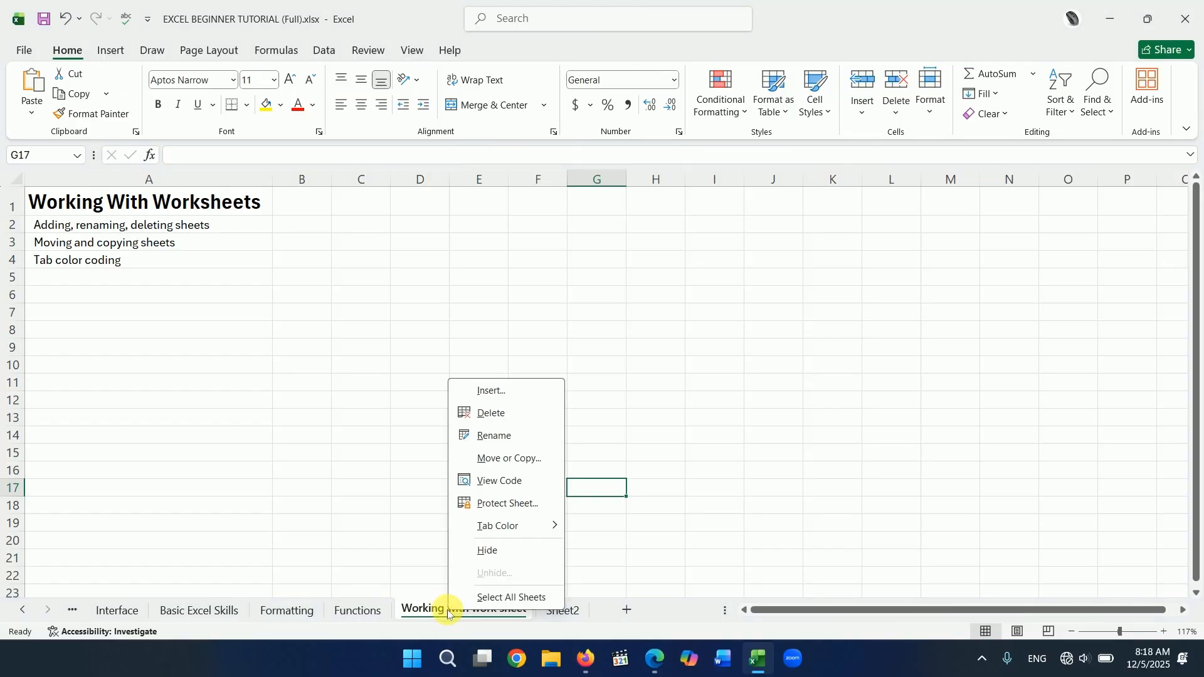
click(501, 460)
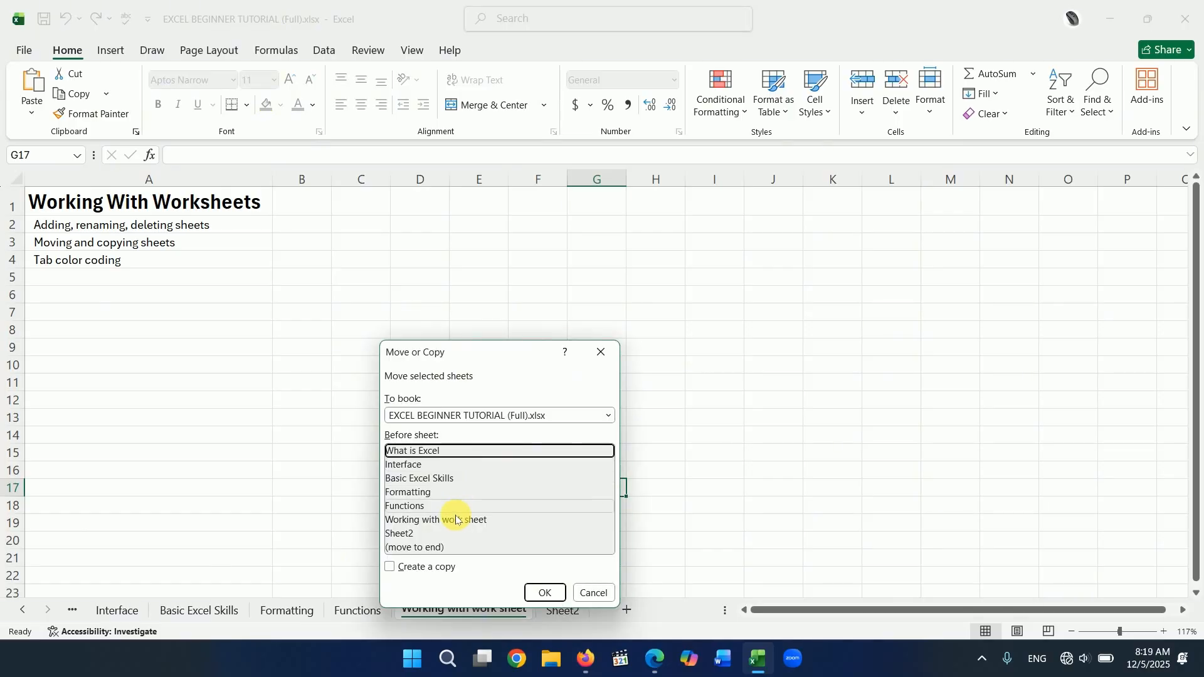
click(411, 549)
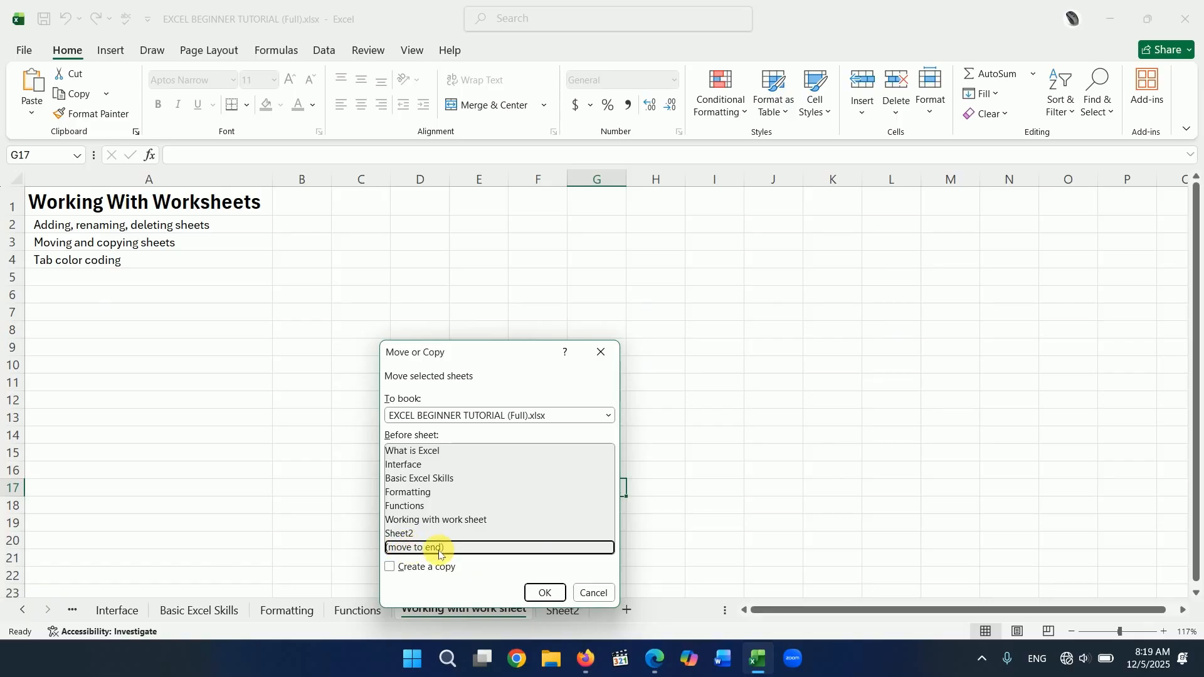
click(552, 595)
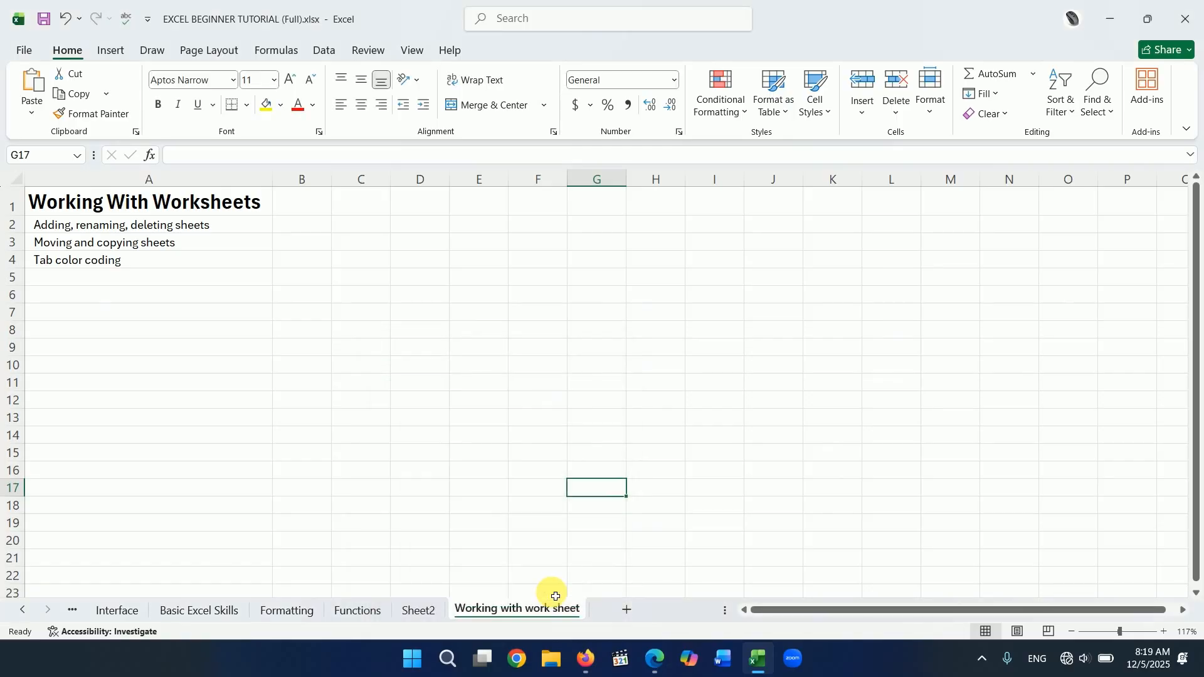
Create a copy of the "Working with work sheet" worksheet before the "What is Excel" sheet
right_click(523, 612)
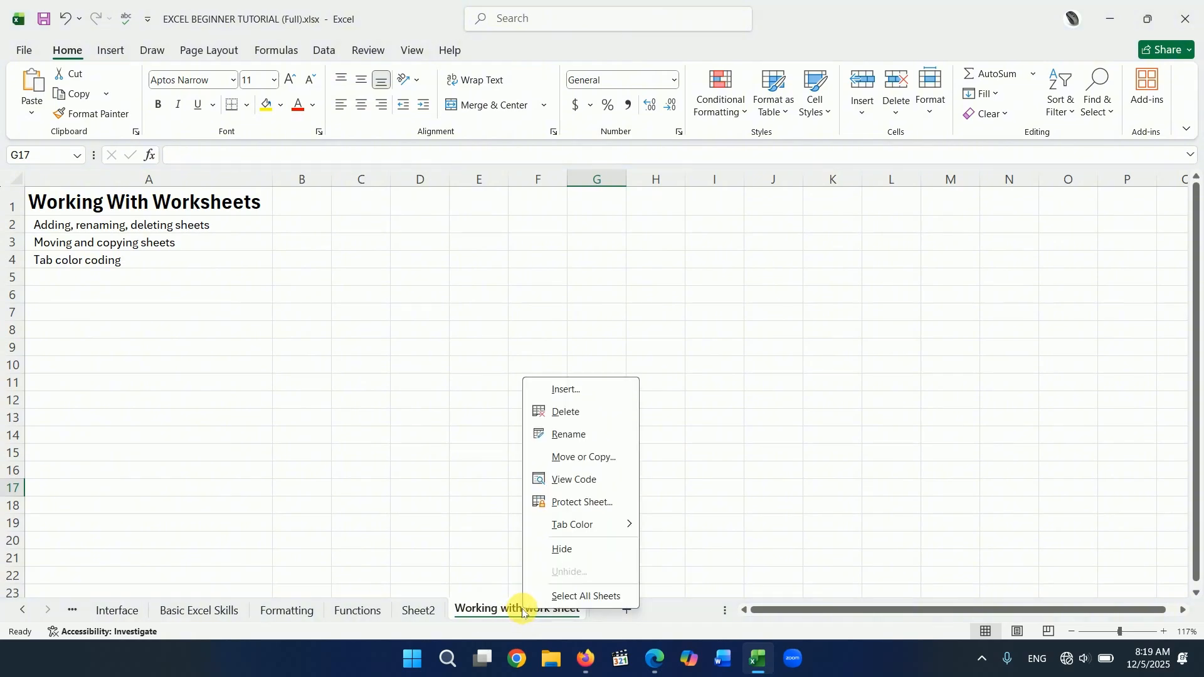
click(581, 462)
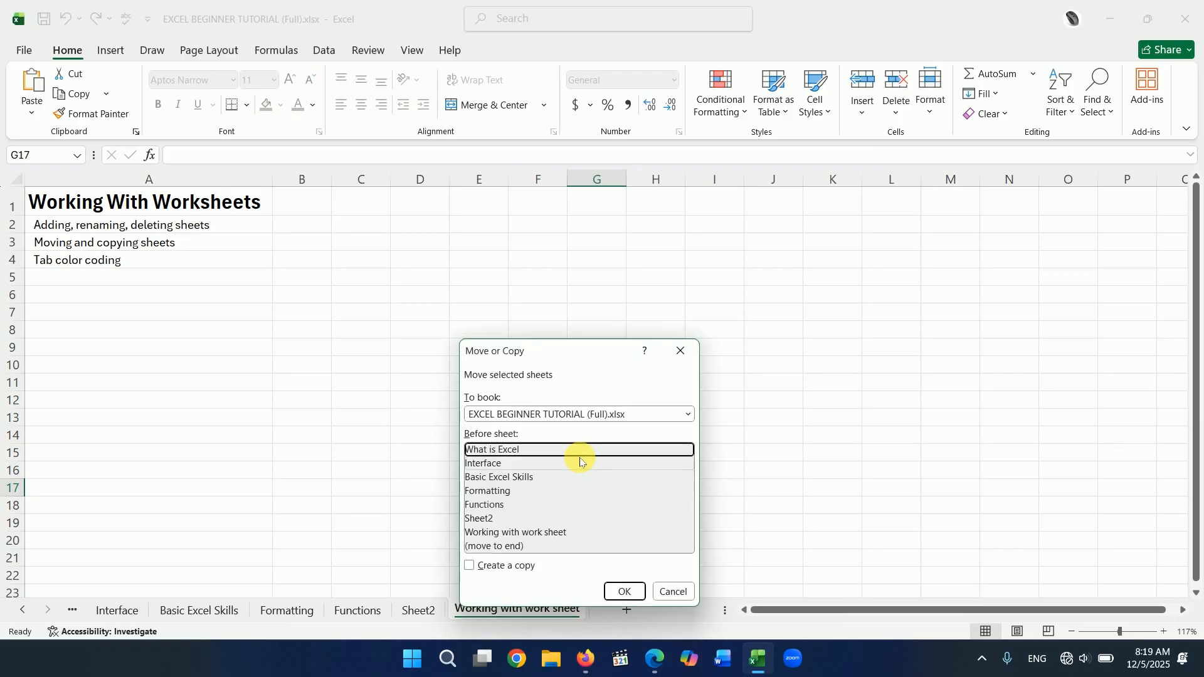
click(483, 568)
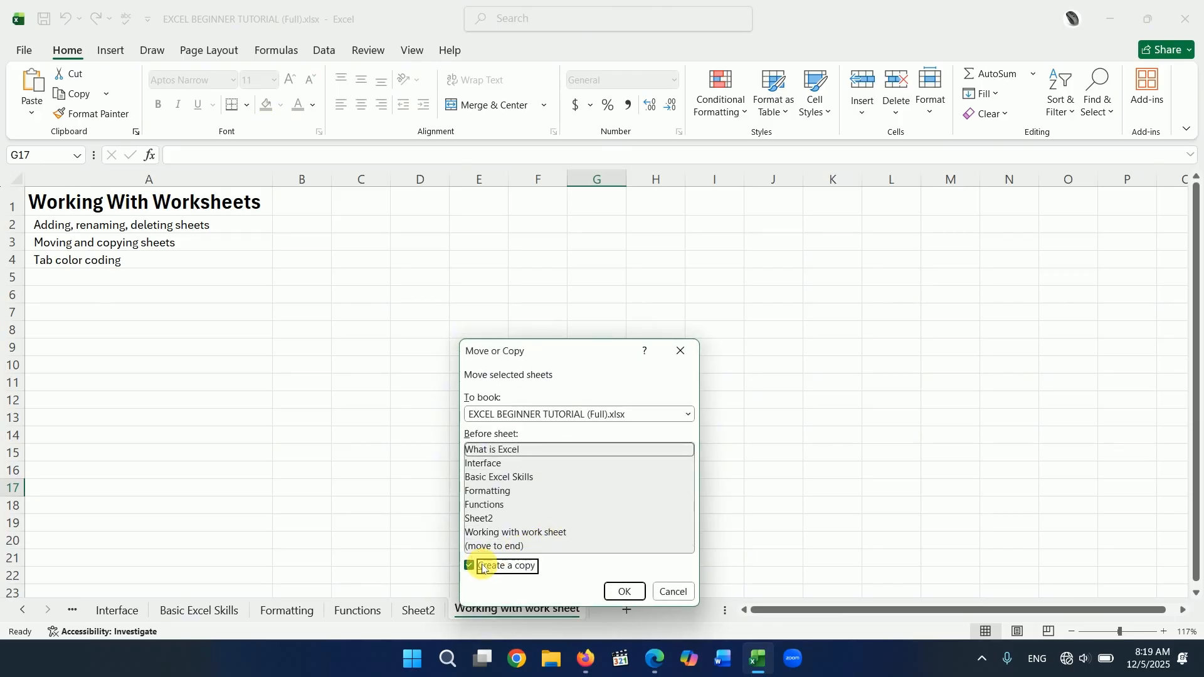
click(623, 591)
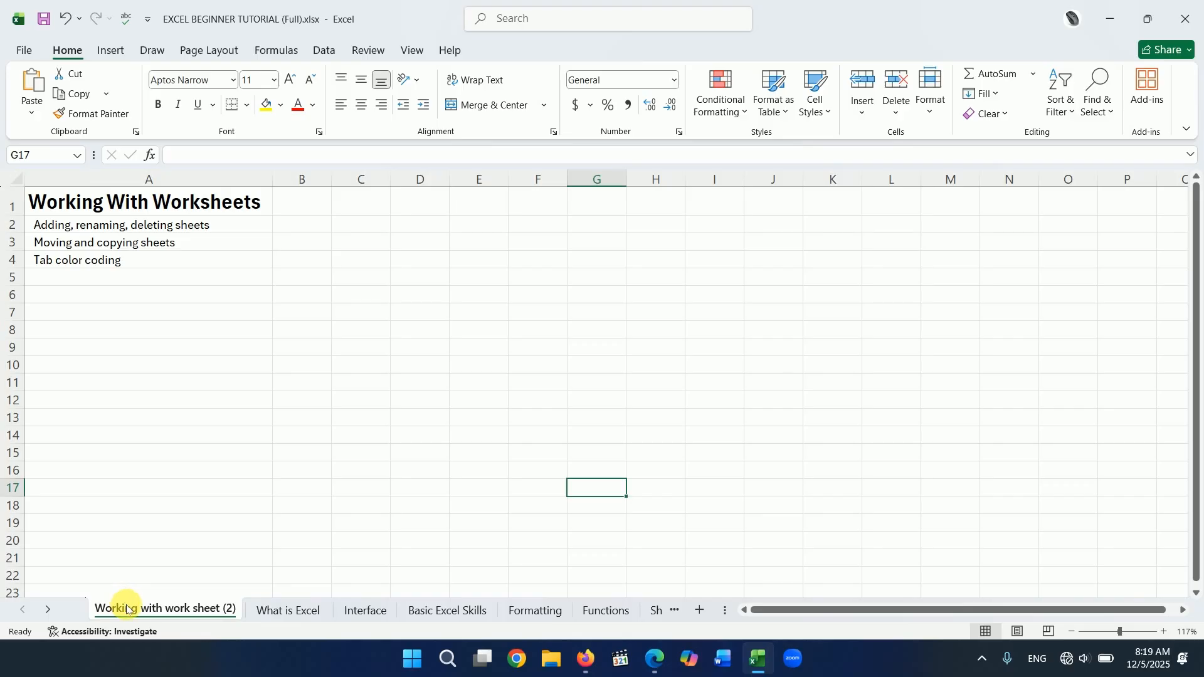
Move the copied worksheet "Working with work sheet (2)" to the end of the workbook
right_click(147, 610)
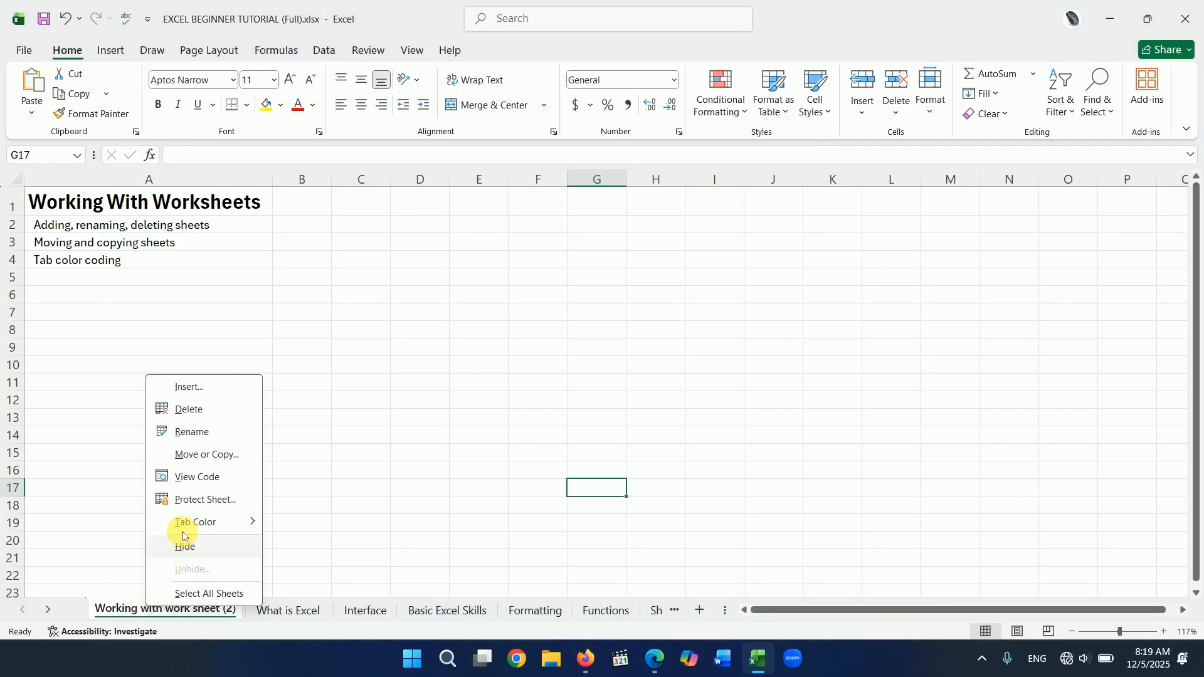
click(221, 461)
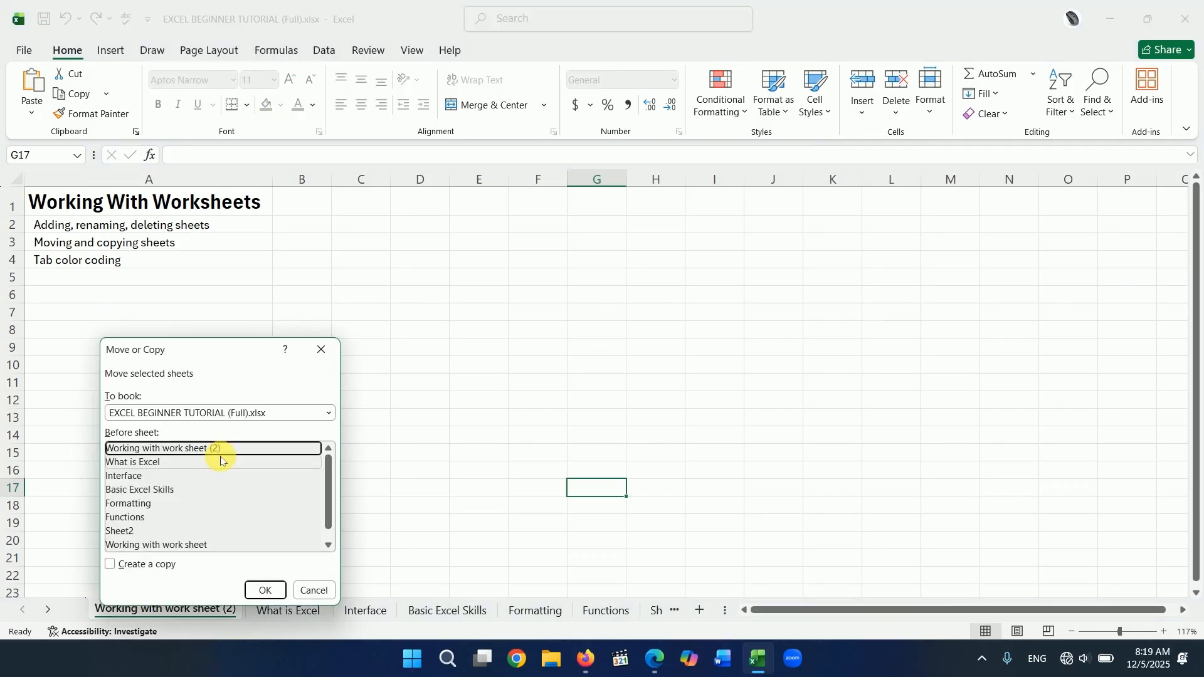
scroll(155, 522, down, 1)
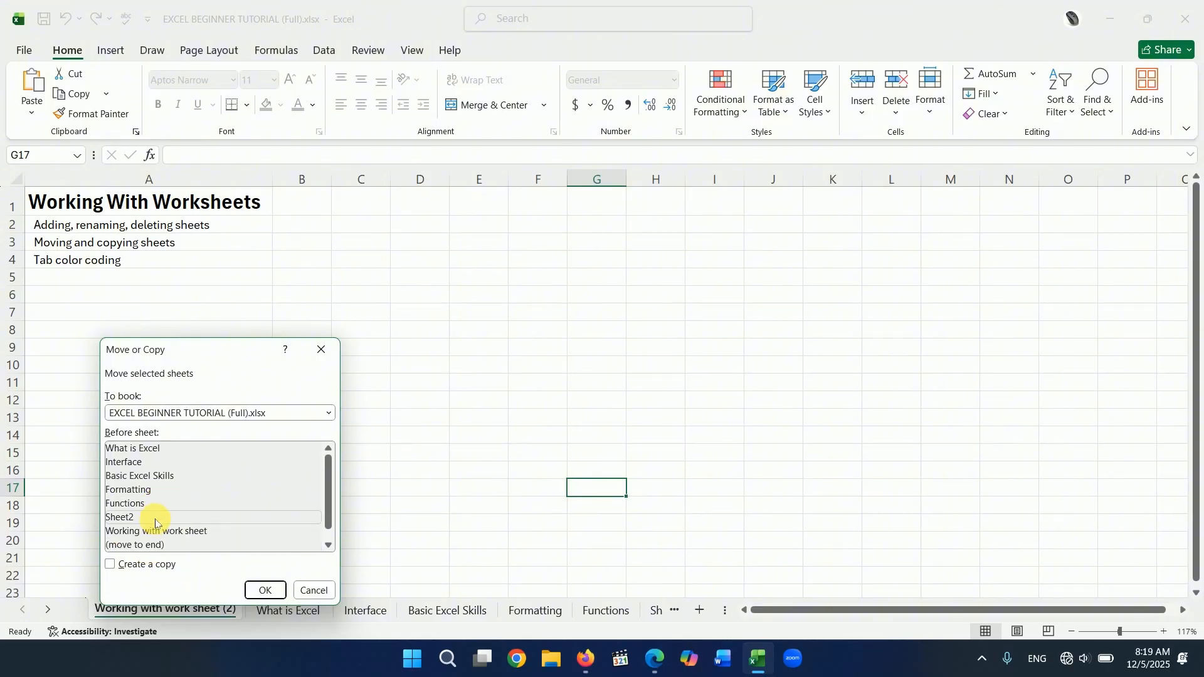
click(133, 544)
click(252, 590)
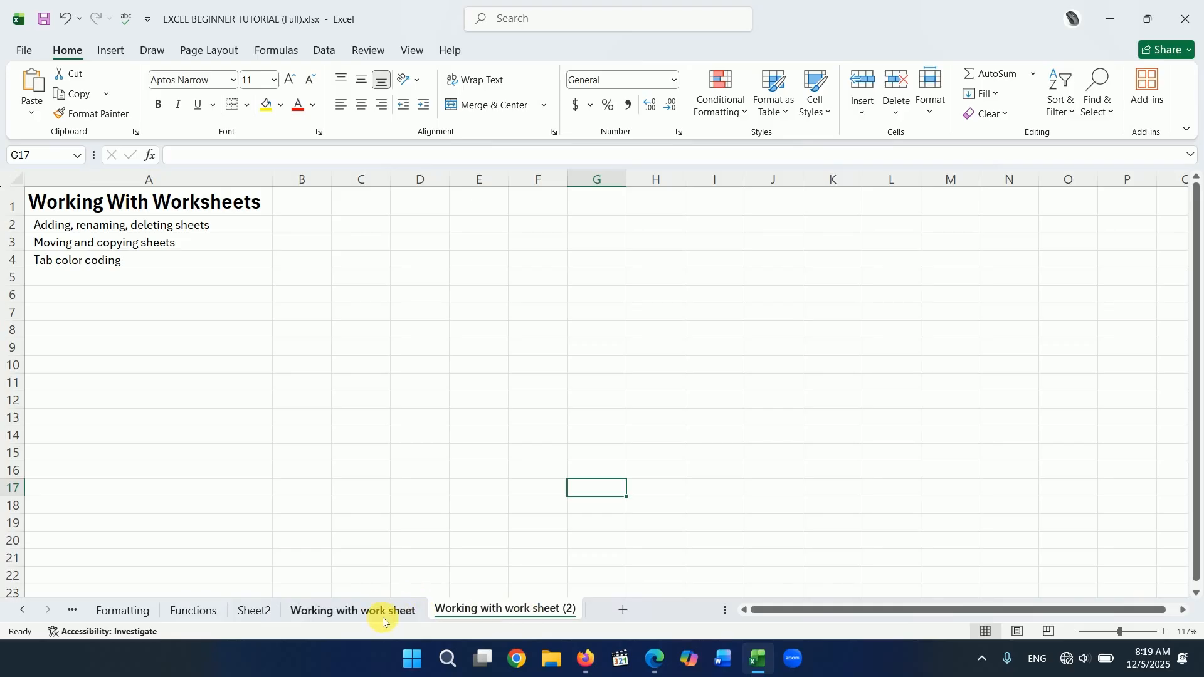
Permanently delete the copied worksheet "Working with work sheet (2)"
right_click(539, 609)
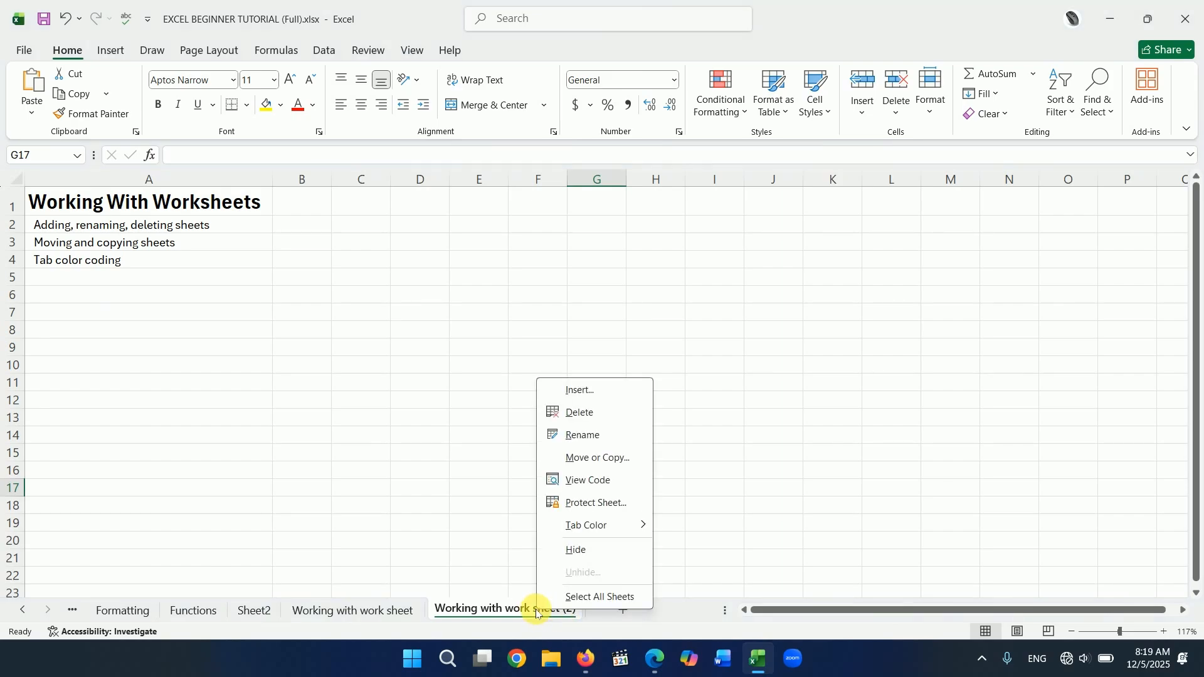
click(582, 415)
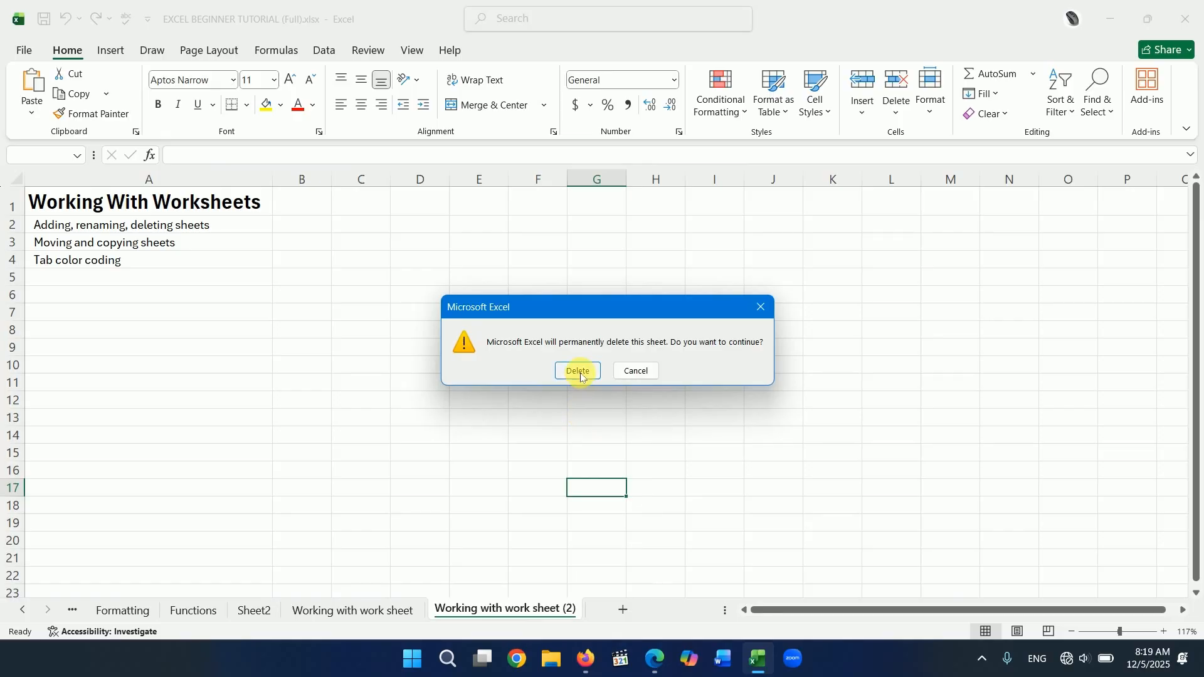
click(584, 372)
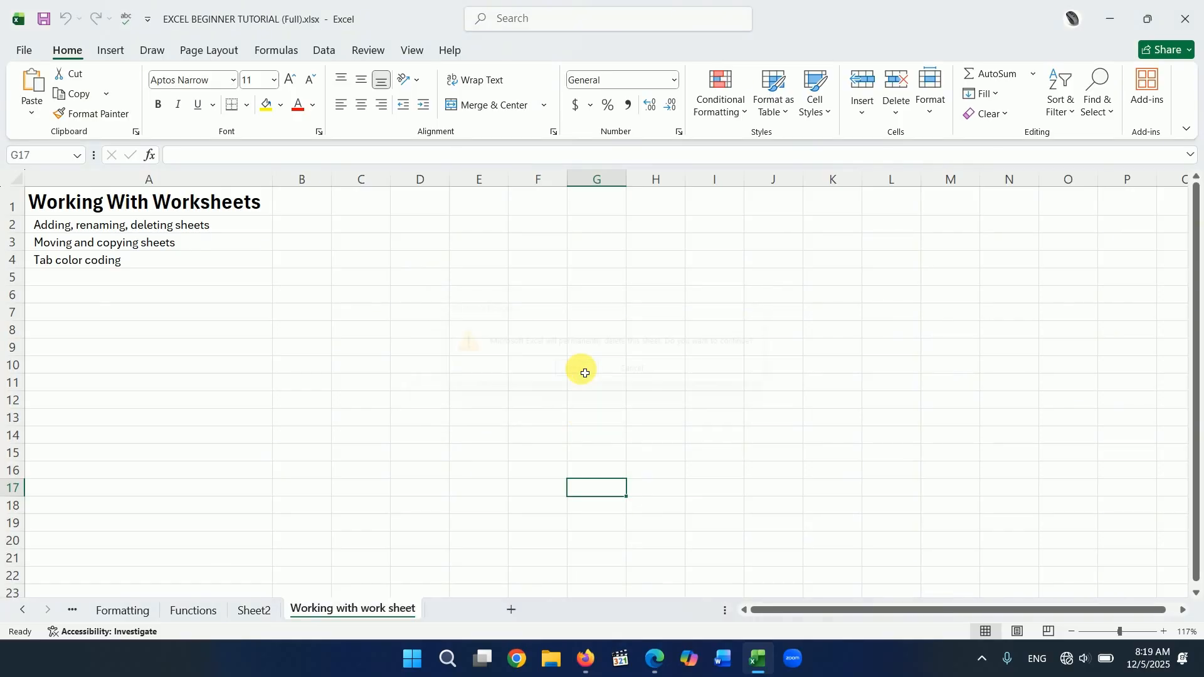
Reorder the worksheets so that Sheet2 comes after "Working with work sheet"
click(262, 609)
drag(262, 609, 433, 621)
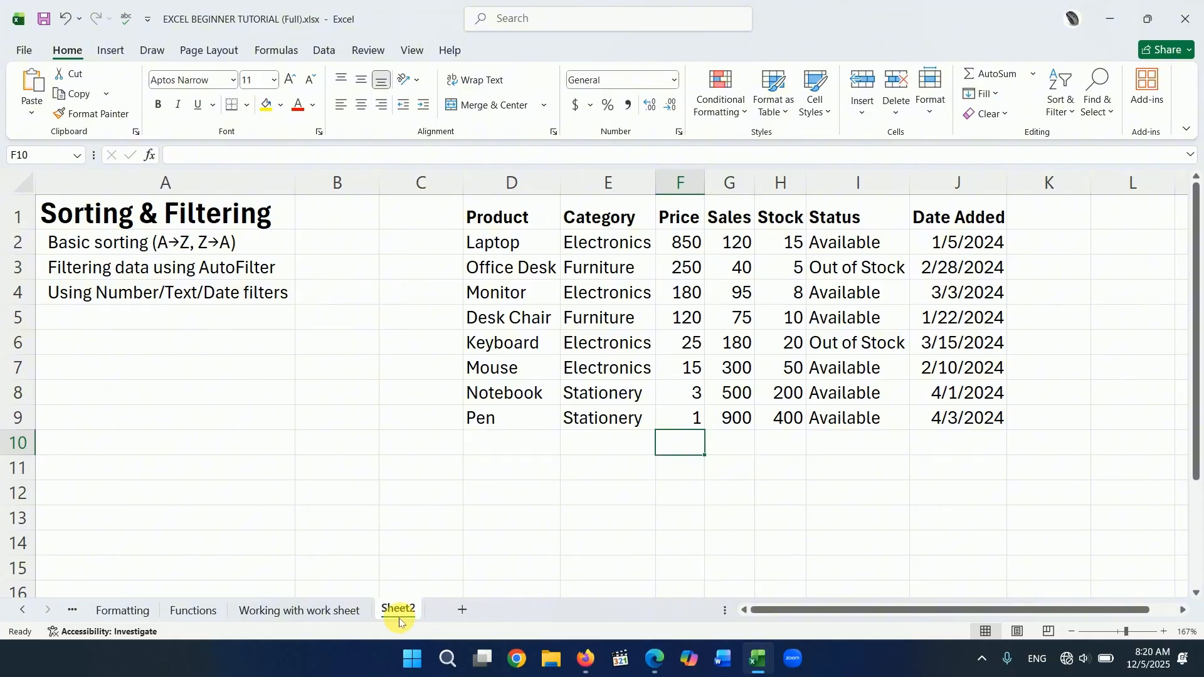
Move Sheet2 ahead of "Working with work sheet" and put "Working with work sheet" back in front of it
mouse_move(211, 621)
mouse_down()
mouse_move(194, 617)
mouse_move(407, 623)
mouse_move(416, 613)
mouse_up()
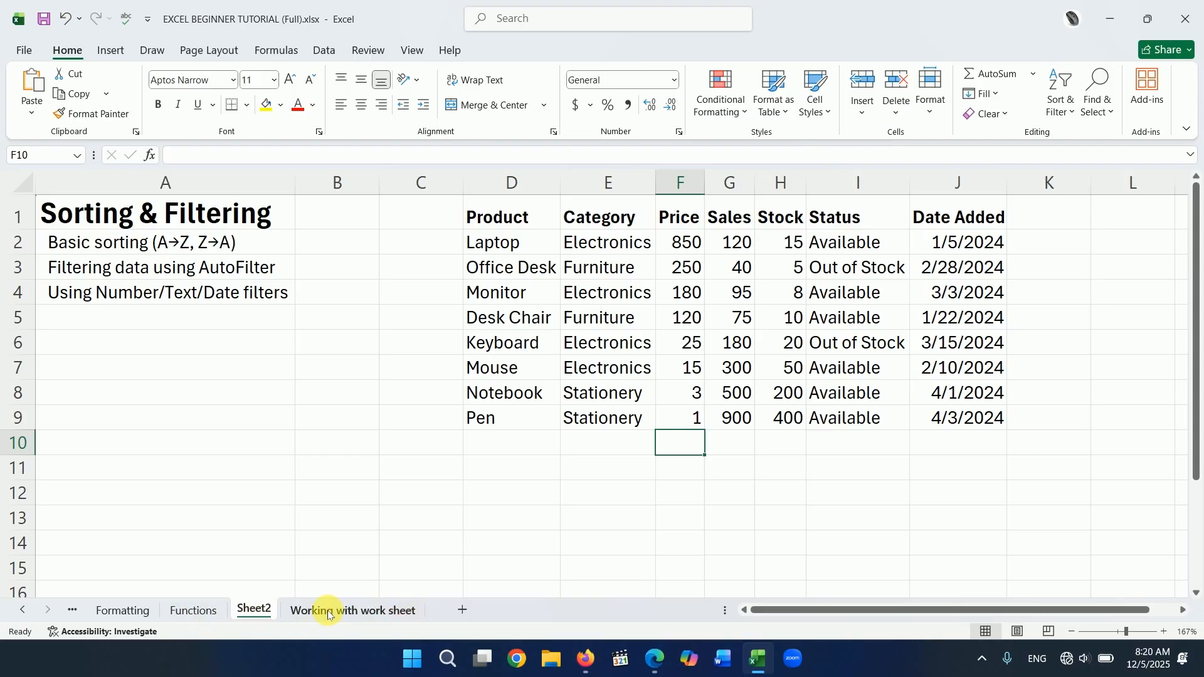
drag(322, 613, 263, 616)
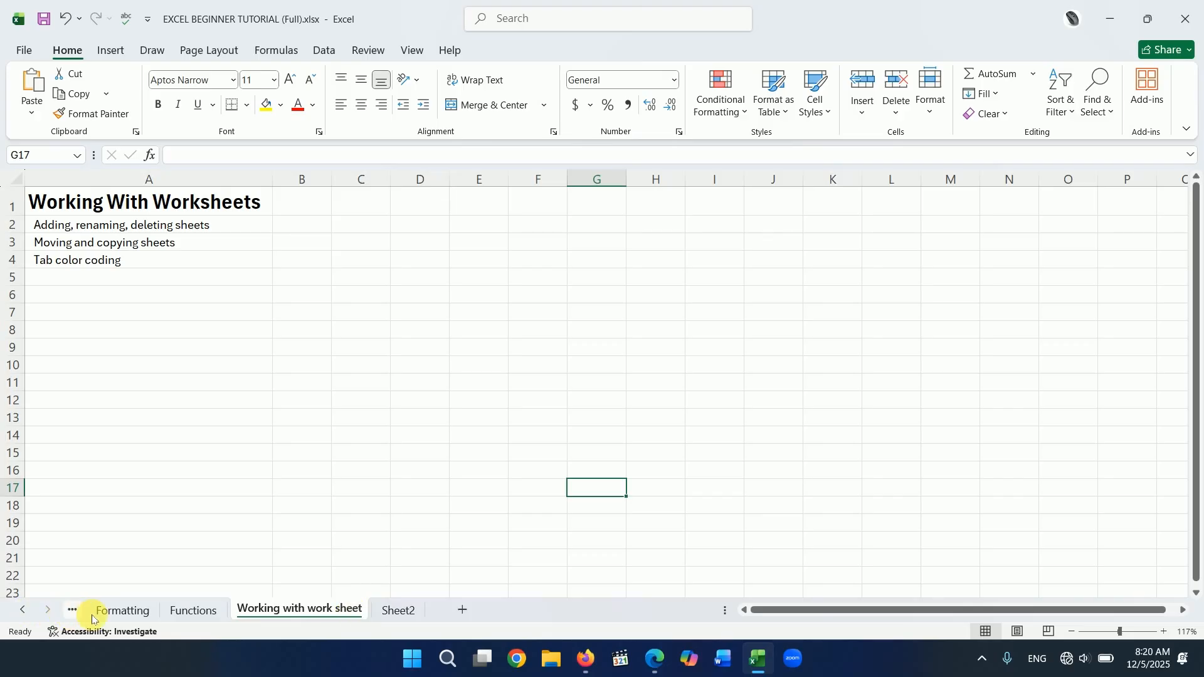
Go to the first sheet, "What is Excel", and activate "Working with work sheet" from the list of all sheets
click(25, 612)
click(24, 612)
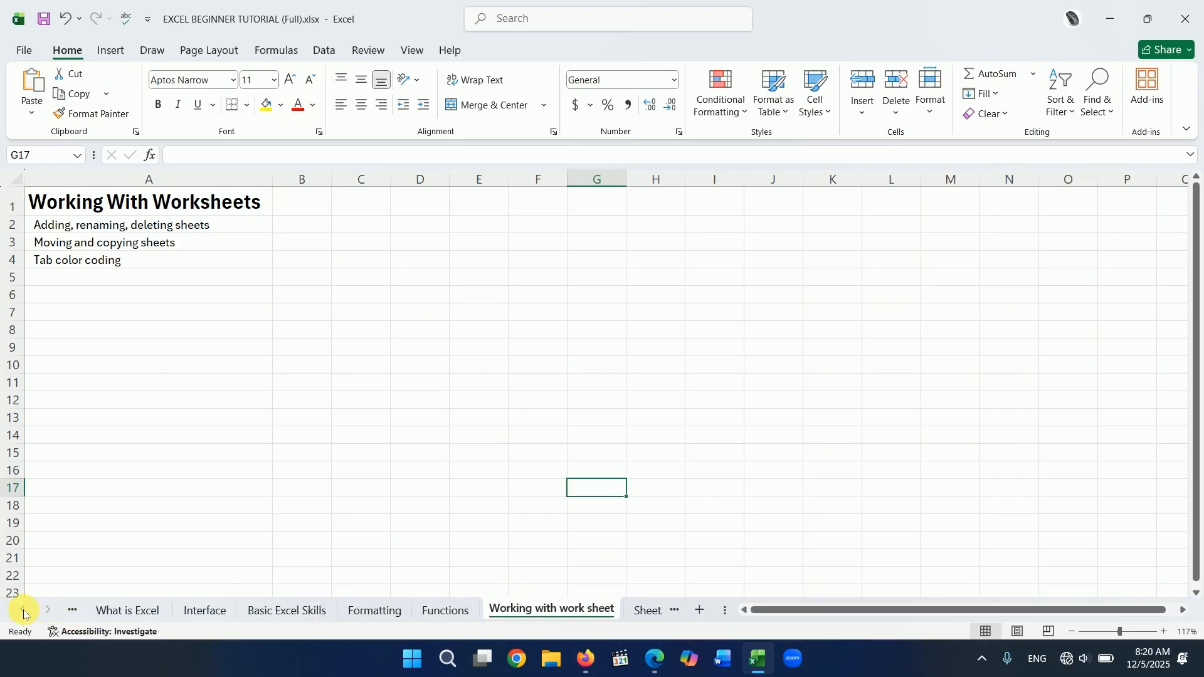
click(101, 611)
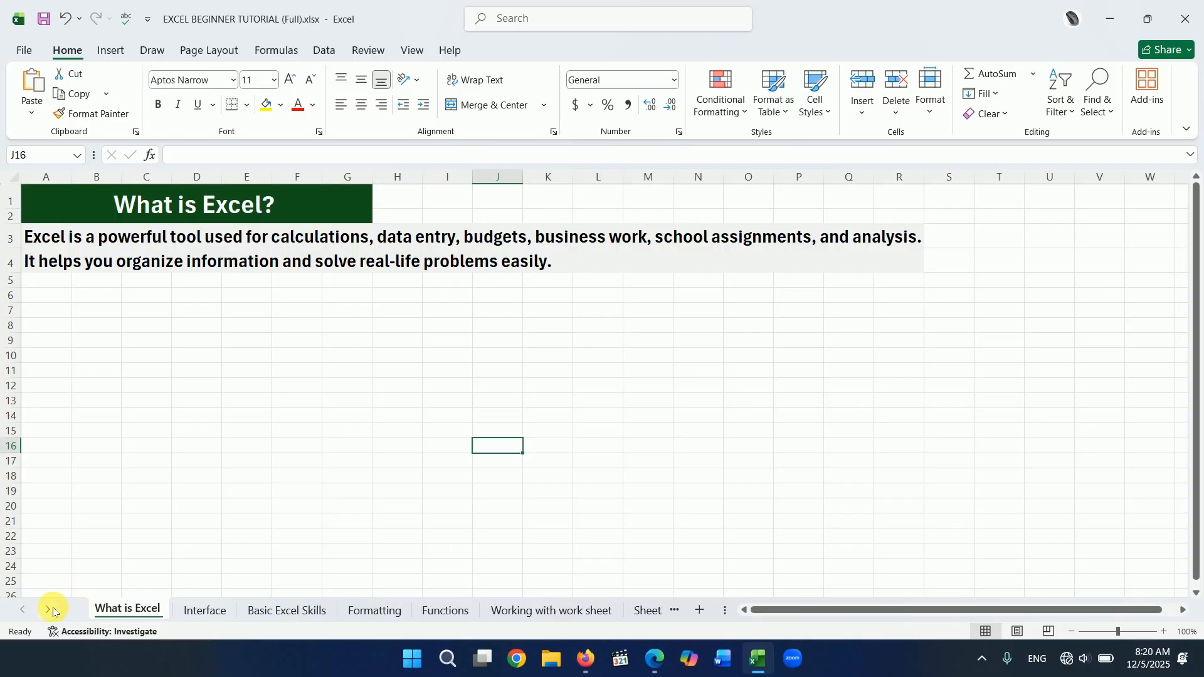
right_click(49, 613)
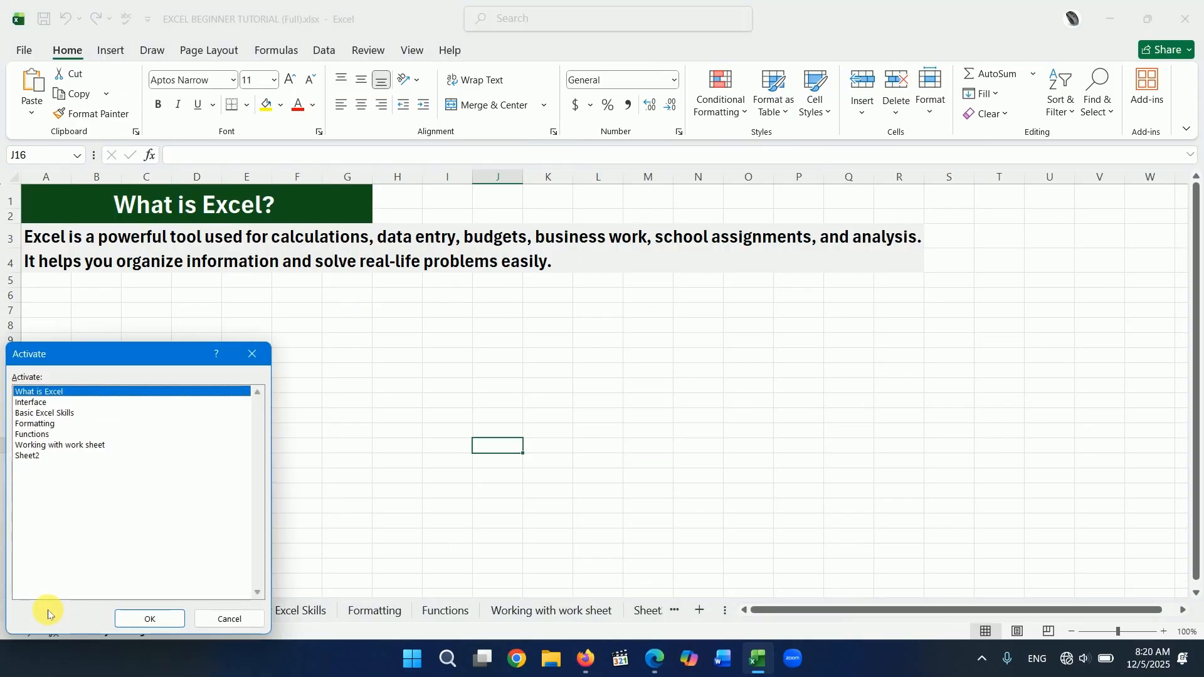
click(42, 445)
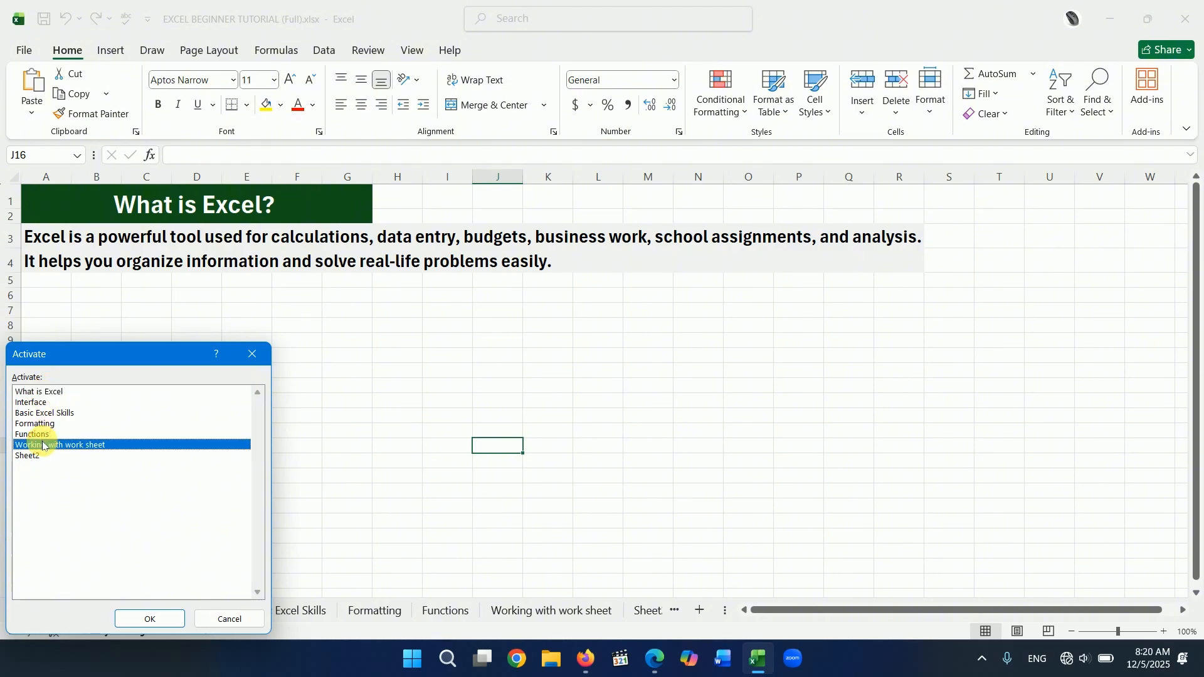
click(149, 619)
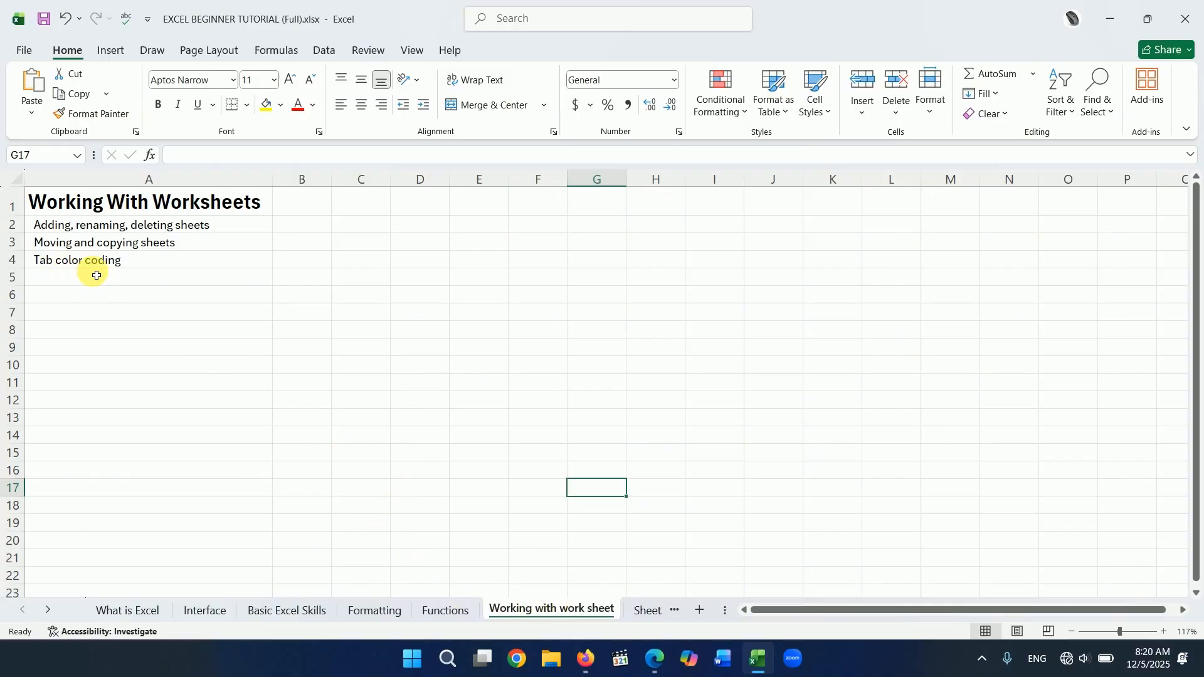
Color the "What is Excel" sheet tab dark teal from the theme colors
click(146, 610)
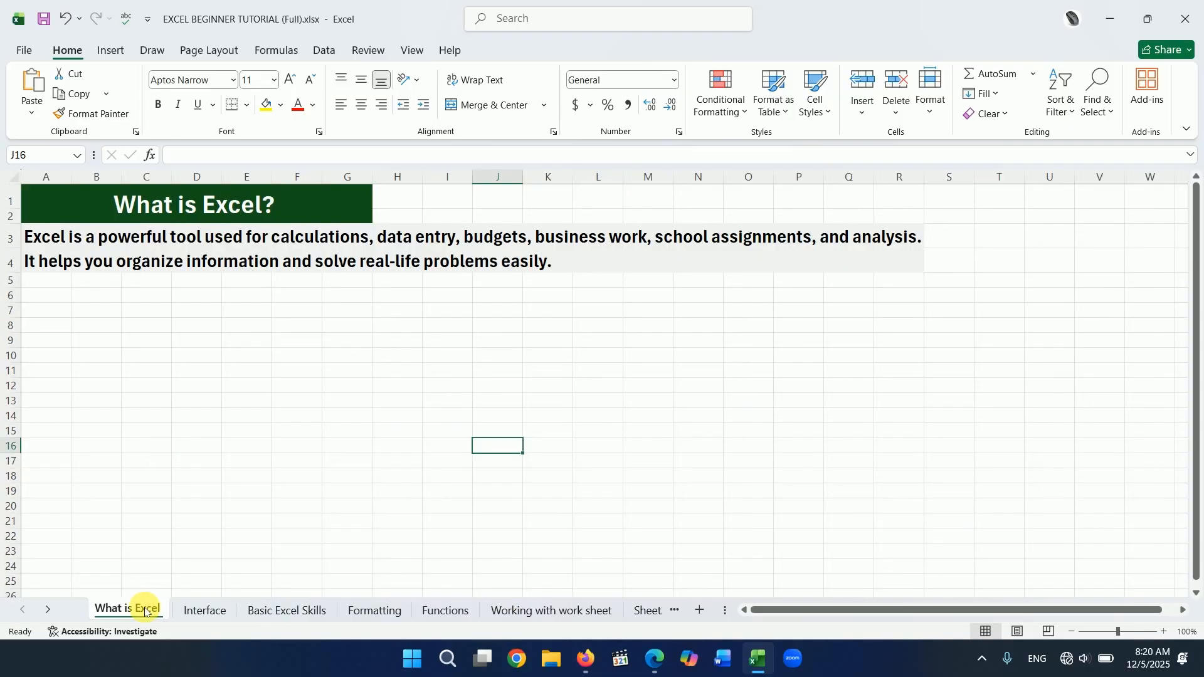
right_click(146, 611)
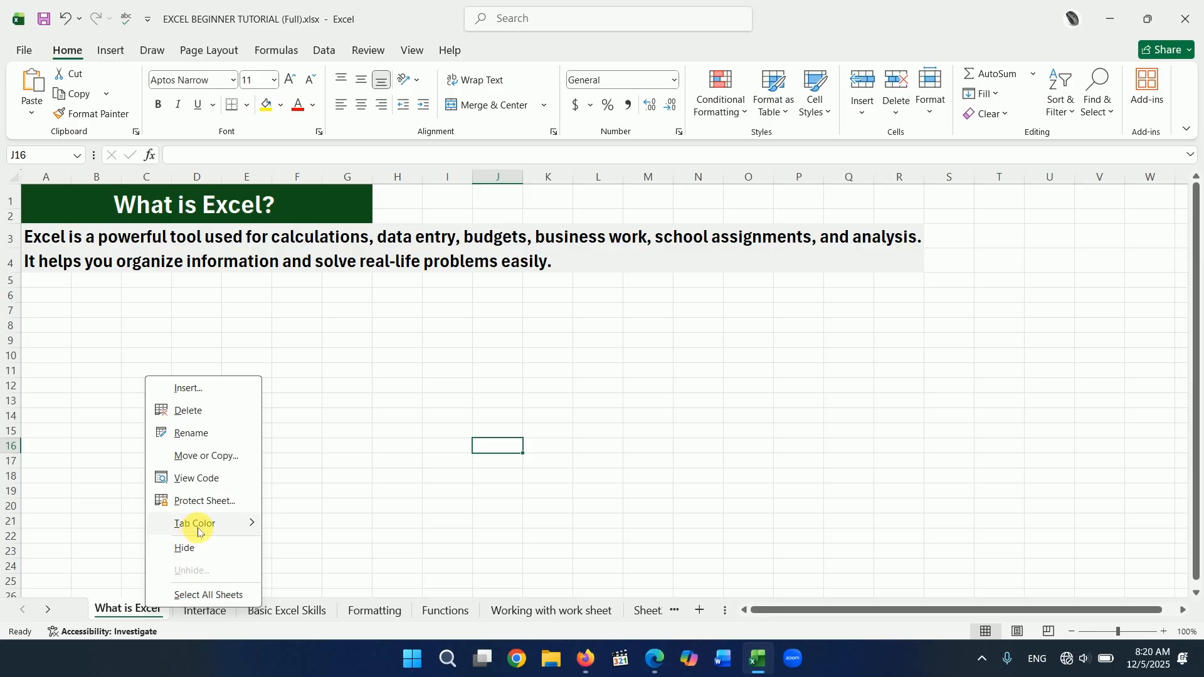
mouse_move(199, 524)
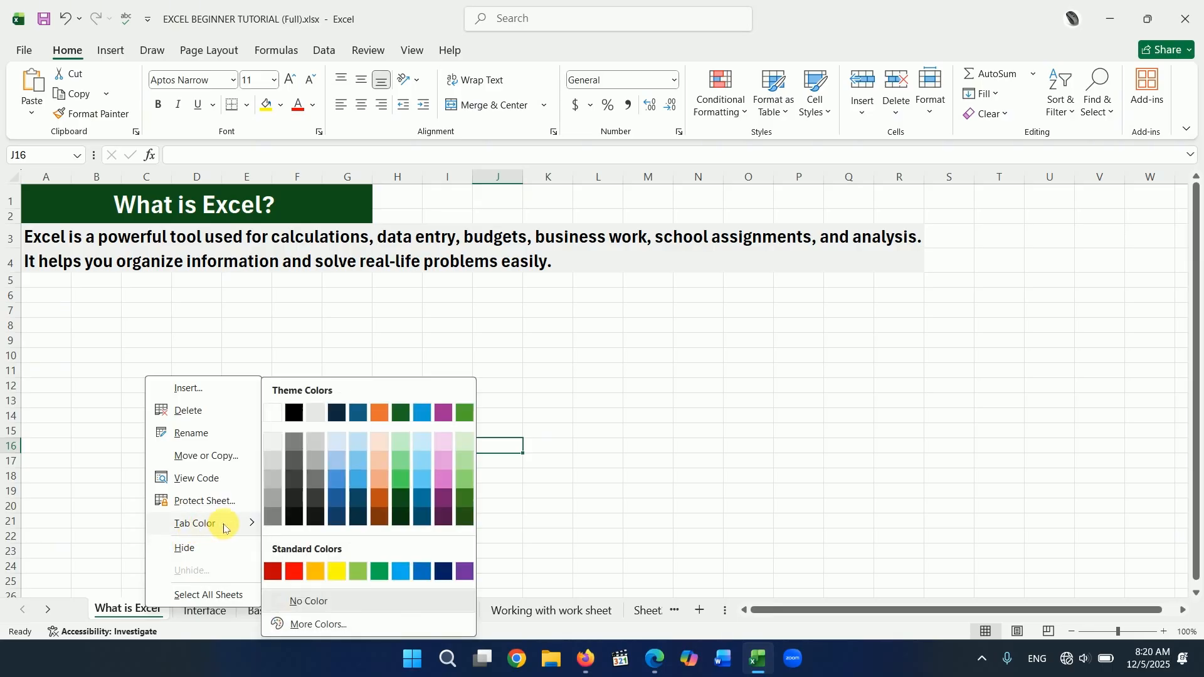
click(359, 496)
Color the "Interface" sheet tab standard red
click(212, 614)
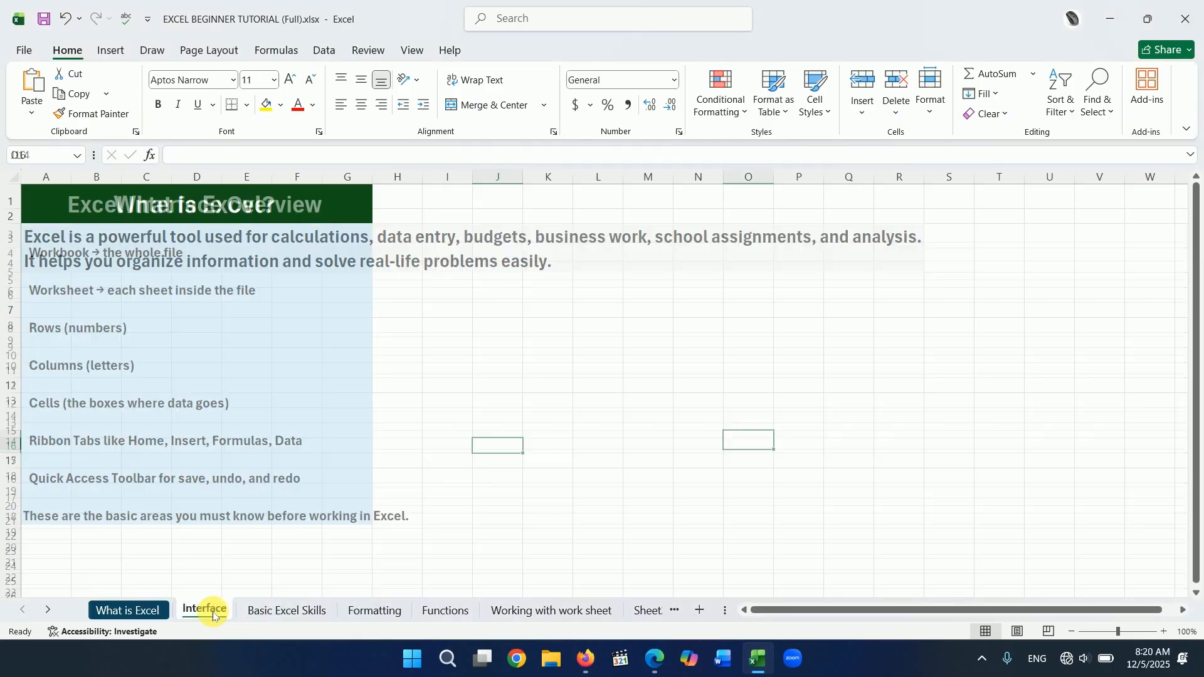
right_click(212, 615)
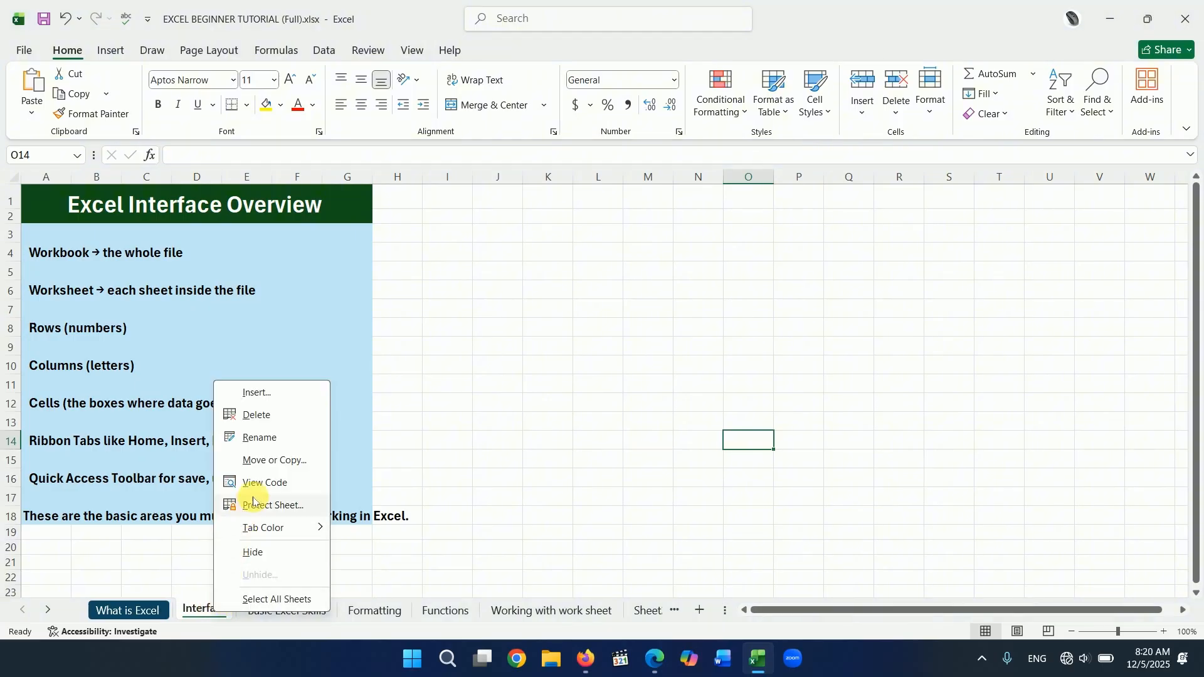
mouse_move(321, 528)
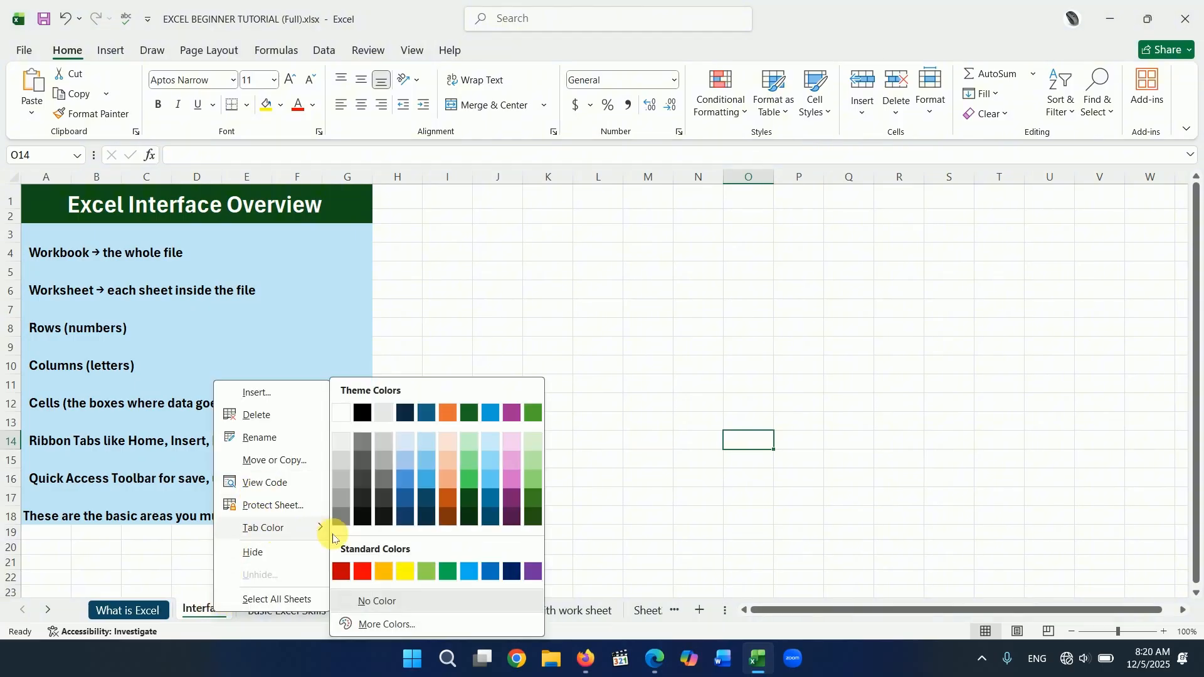
click(362, 570)
Give the "Basic Excel Skills" sheet tab the darkest purple theme color
click(286, 610)
right_click(284, 608)
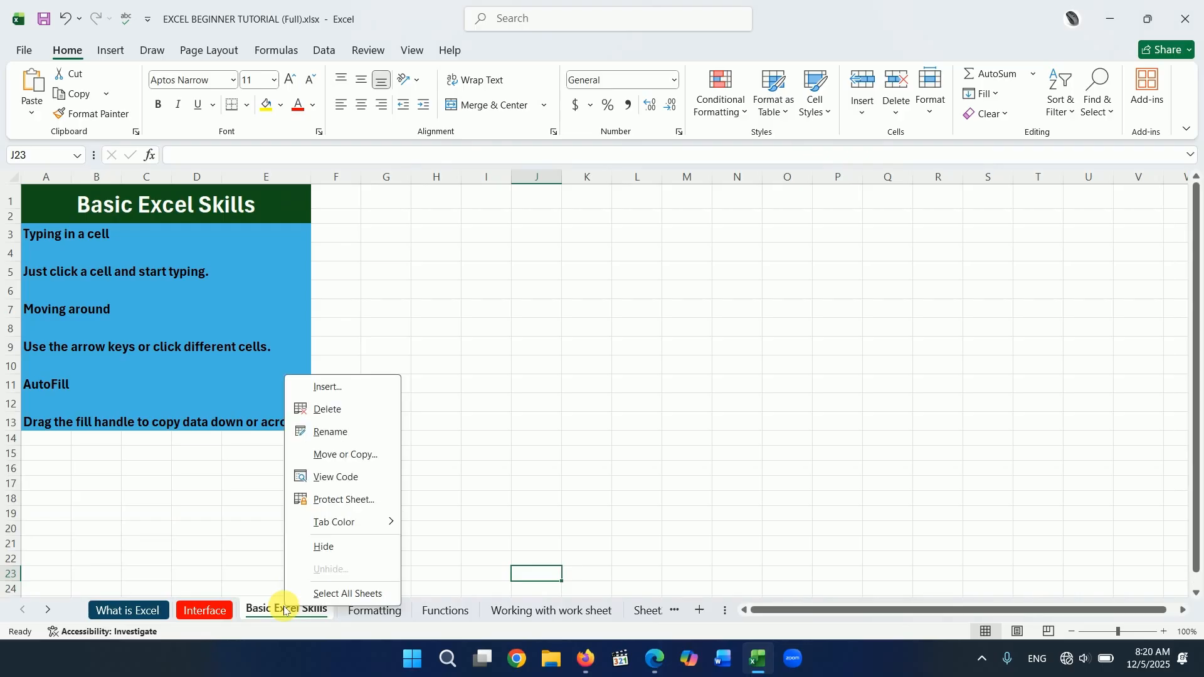
mouse_move(333, 534)
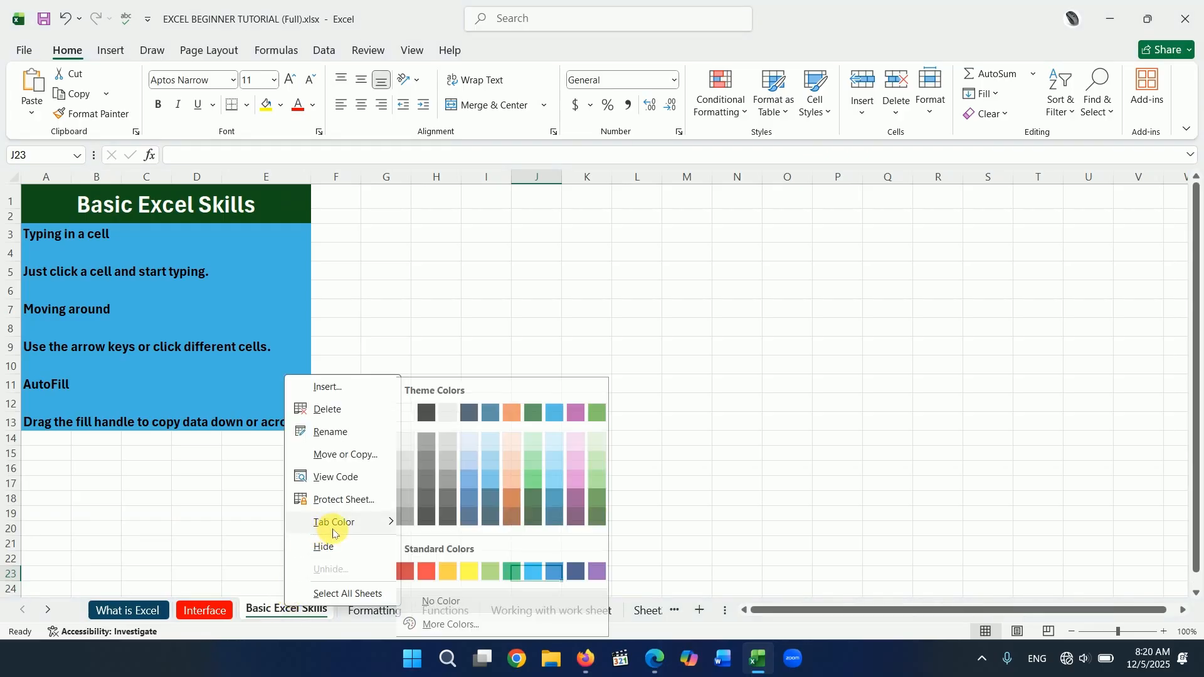
click(578, 519)
Set the tab color of the "Formatting" sheet to standard yellow
click(382, 611)
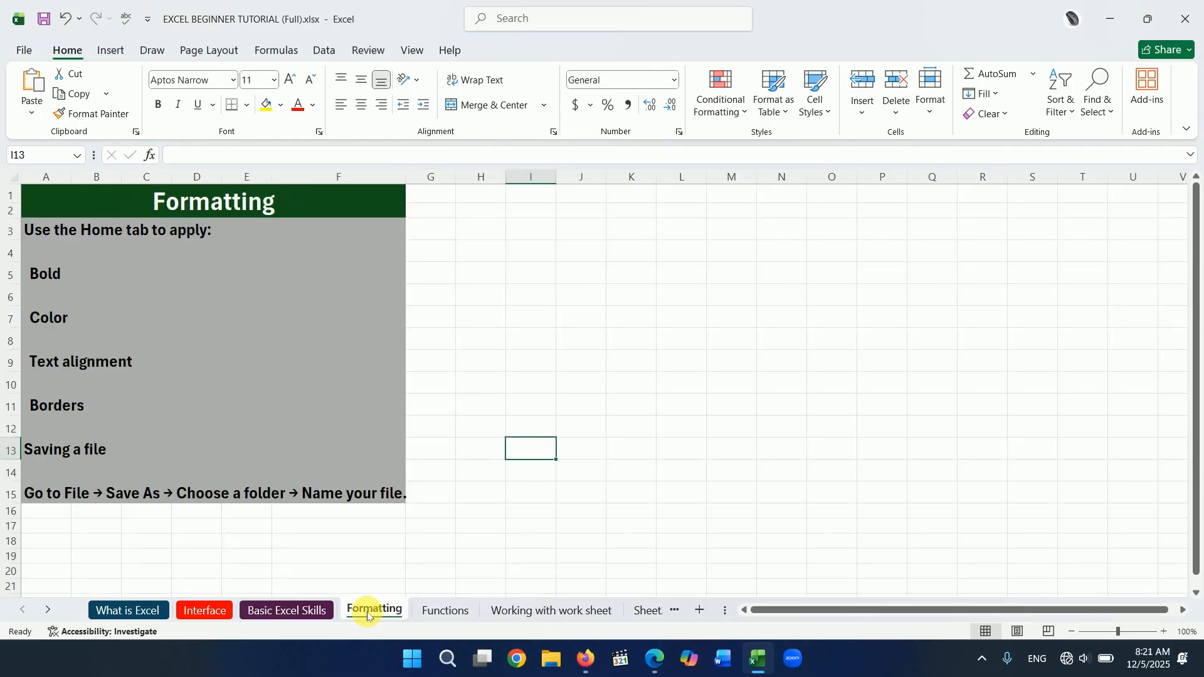
right_click(380, 615)
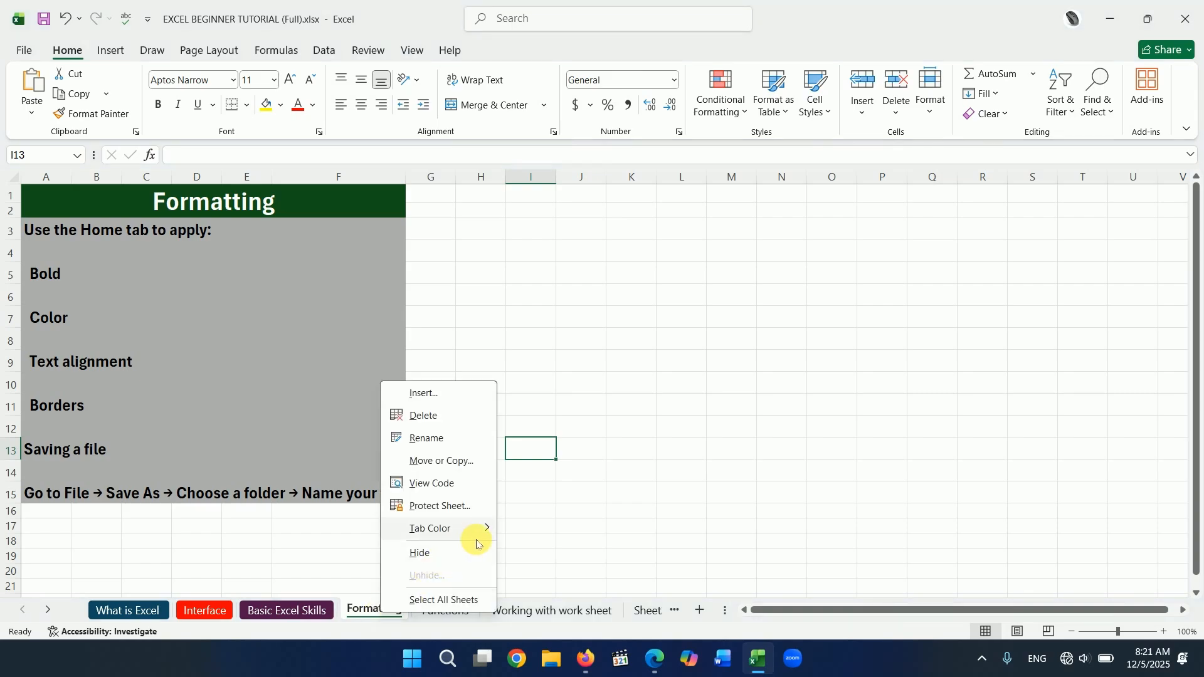
mouse_move(470, 532)
click(564, 574)
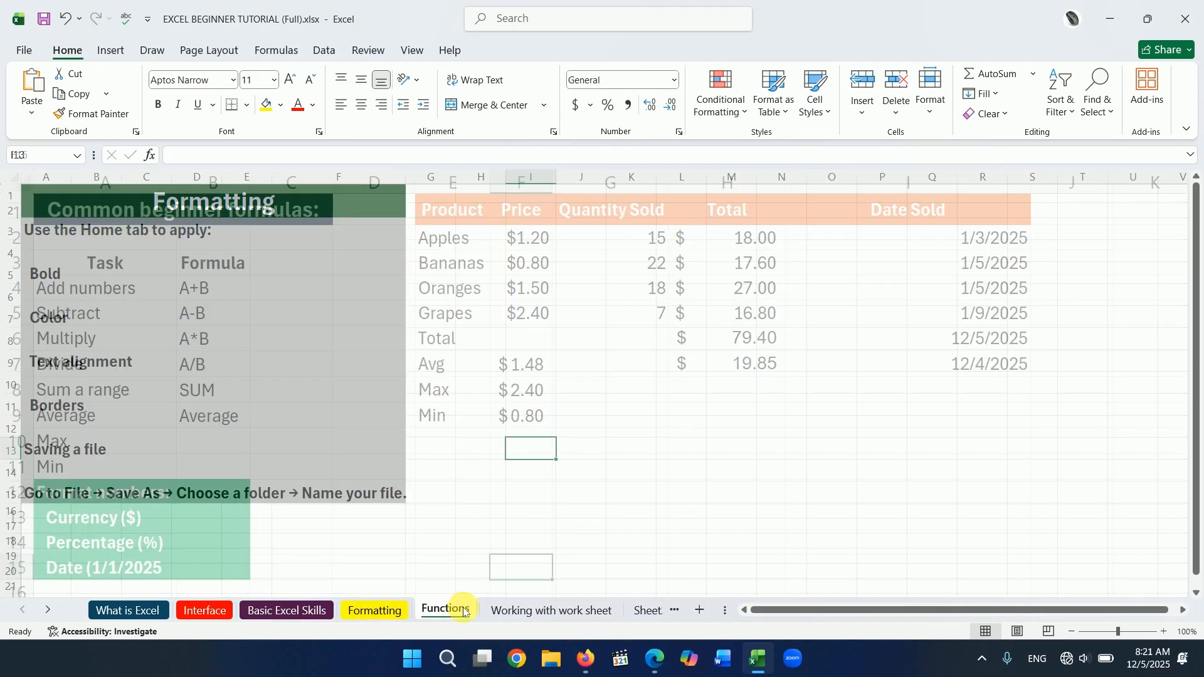
Set the tab color of the "Functions" sheet to dark teal
click(450, 612)
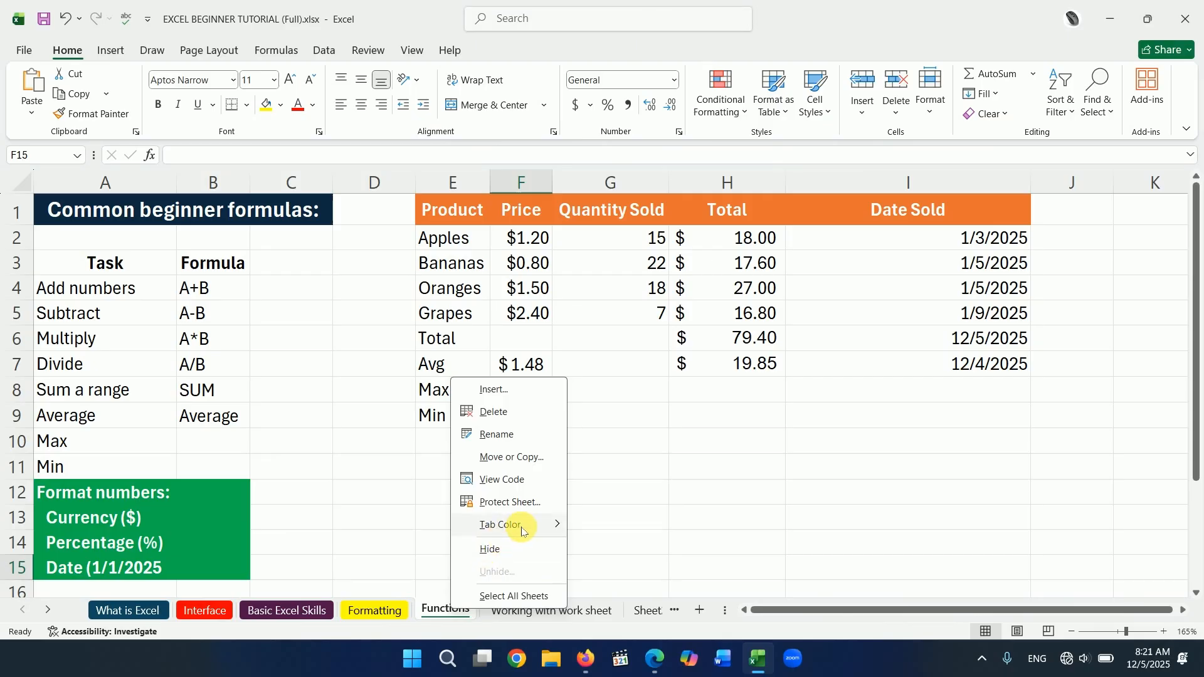
mouse_move(519, 524)
click(607, 539)
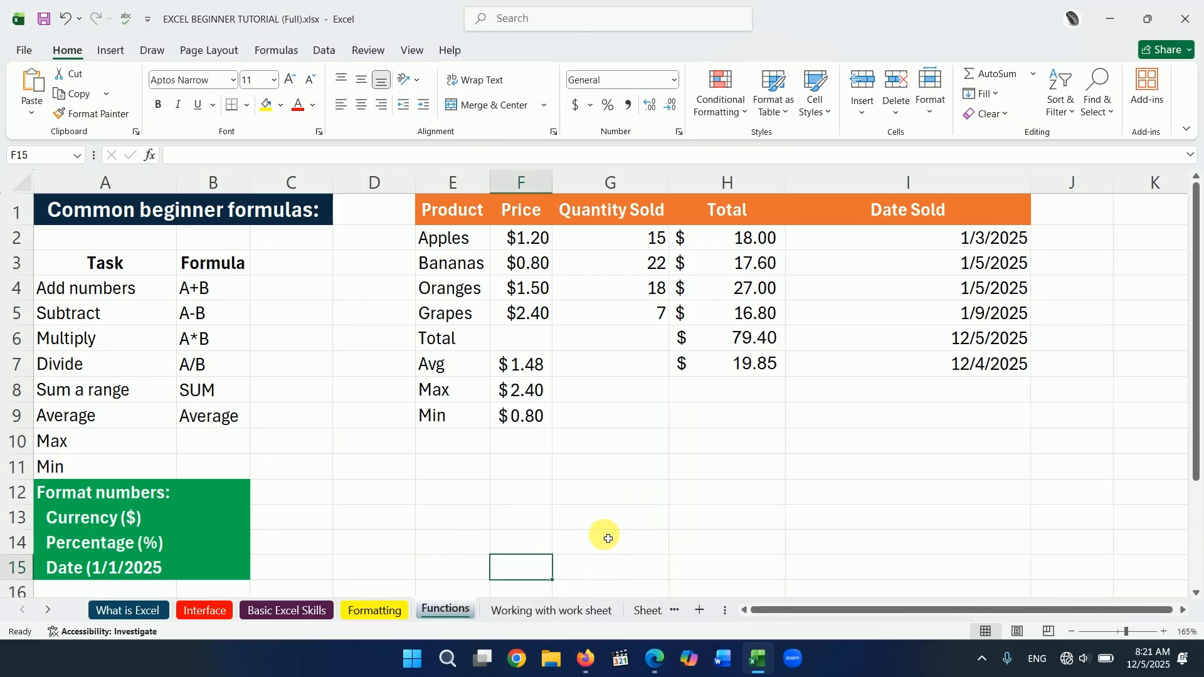
Set the tab color of the "Working with work sheet" worksheet to black
click(535, 608)
right_click(535, 608)
mouse_move(586, 530)
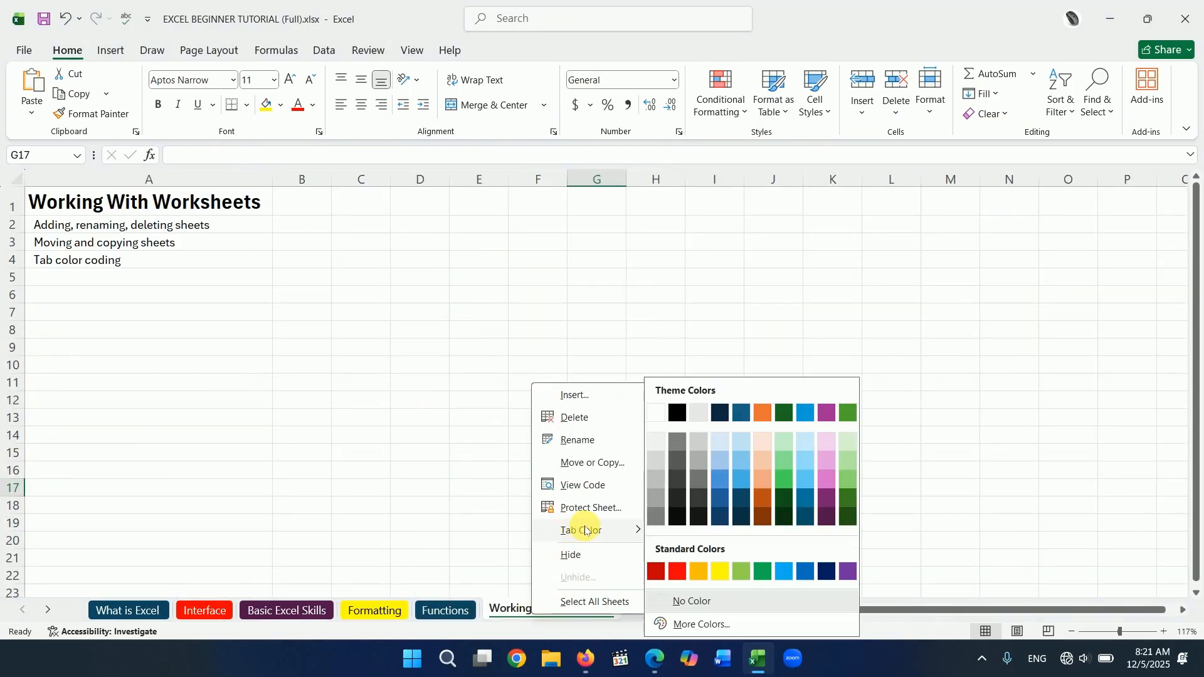
click(678, 516)
Rename Sheet2, which holds the Sorting & Filtering content, as "Sort and filter"
click(644, 610)
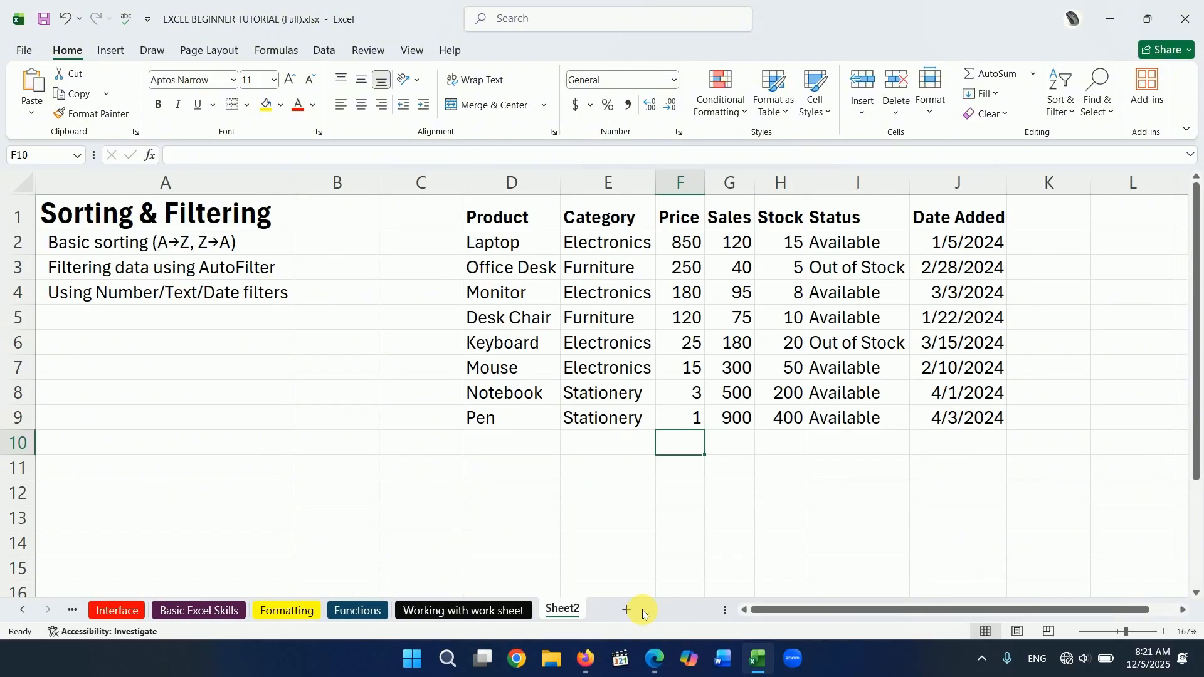
click(518, 611)
click(555, 612)
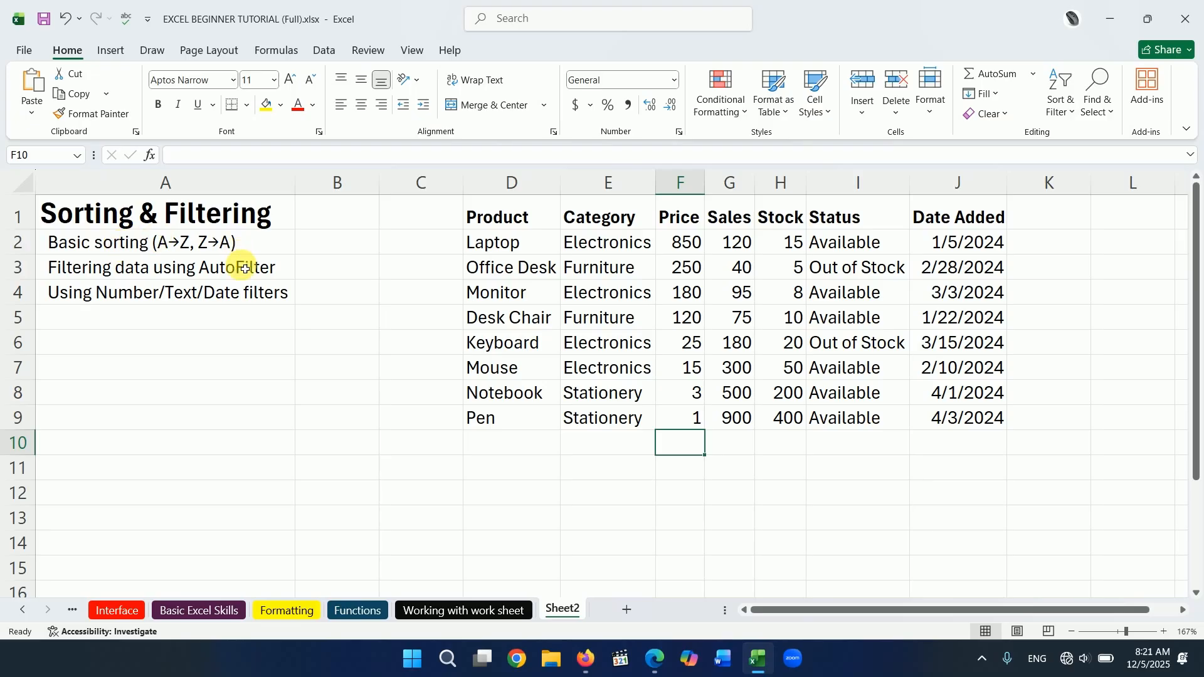
double_click(568, 612)
text(S)
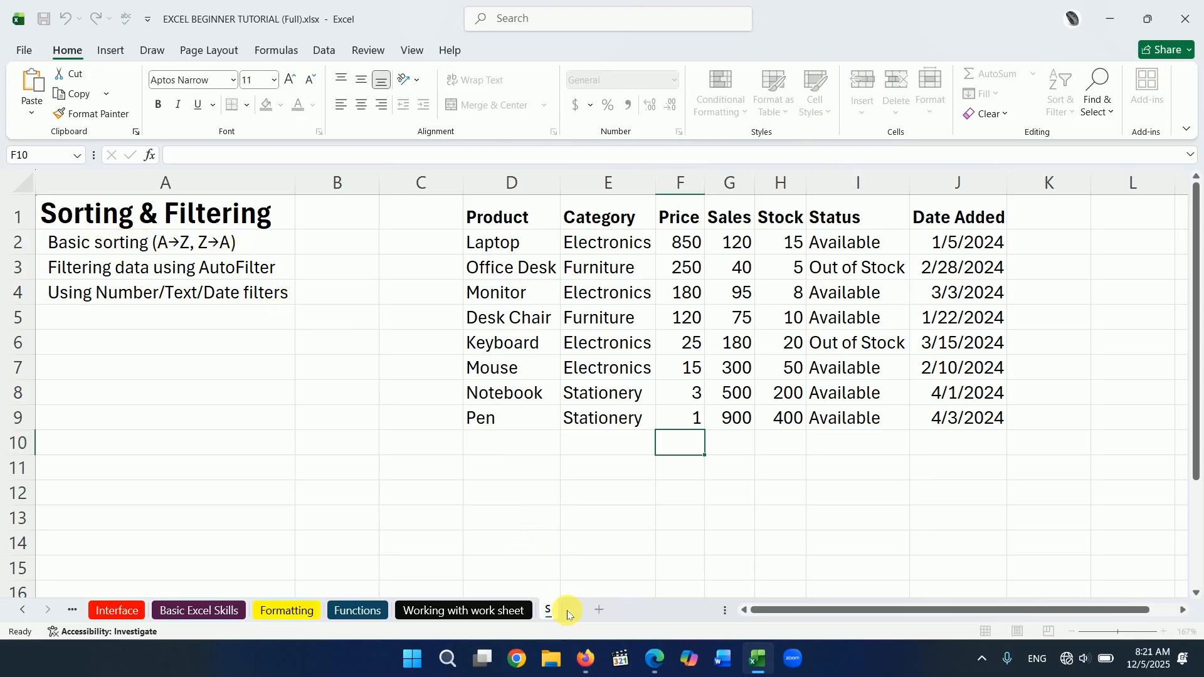
text(ort and filter)
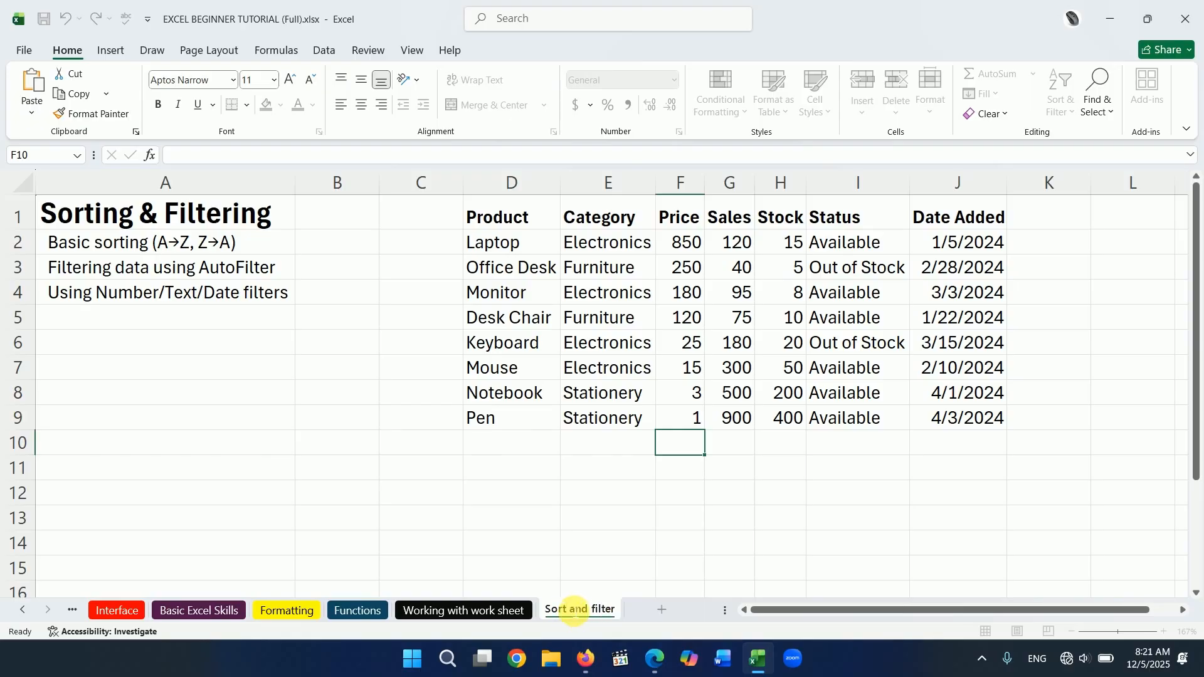
click(570, 572)
Set the tab color of the "Sort and filter" sheet to the standard light green
right_click(573, 610)
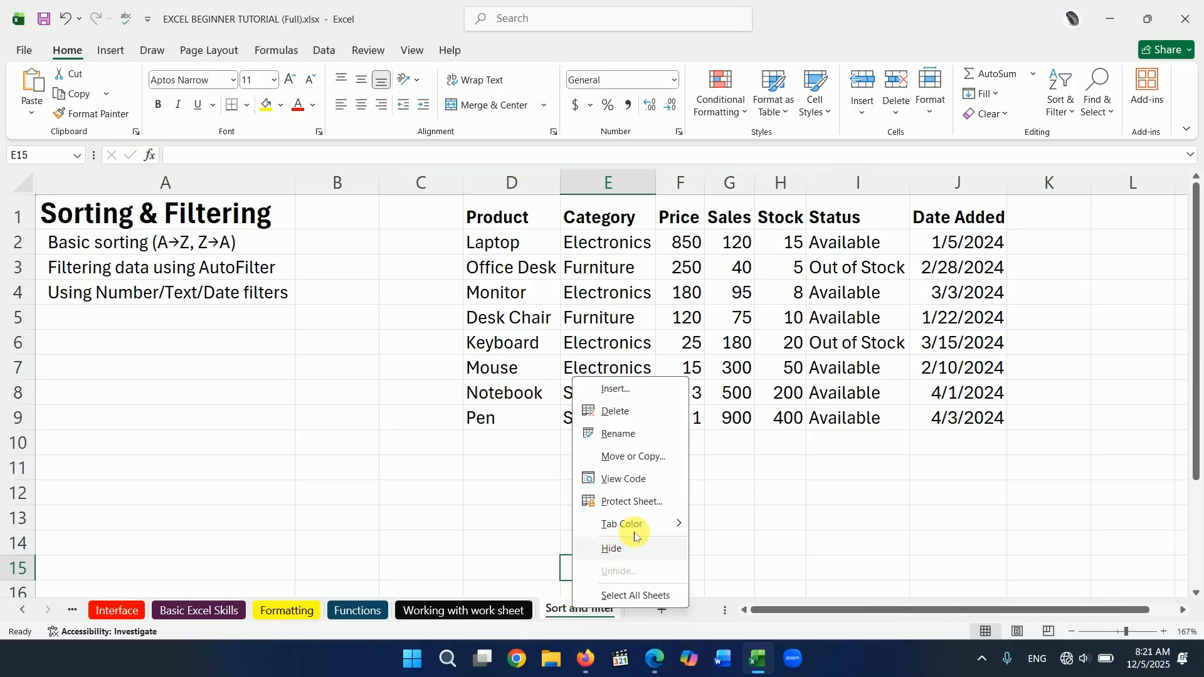
mouse_move(615, 521)
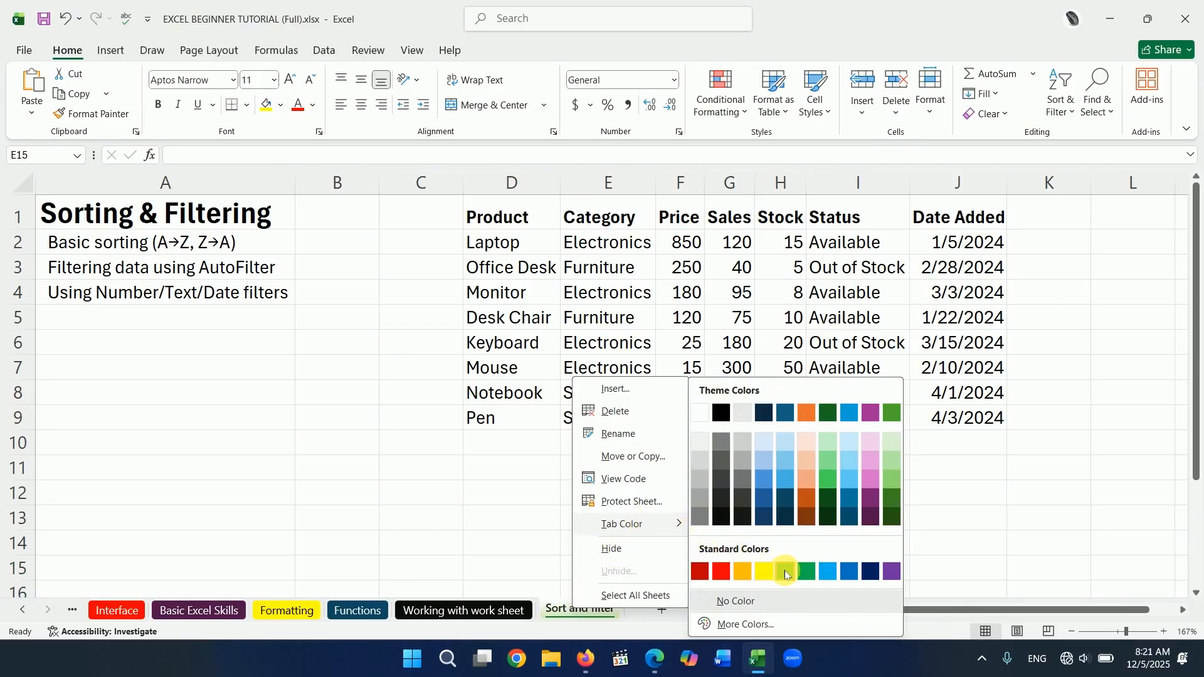
click(786, 571)
click(734, 513)
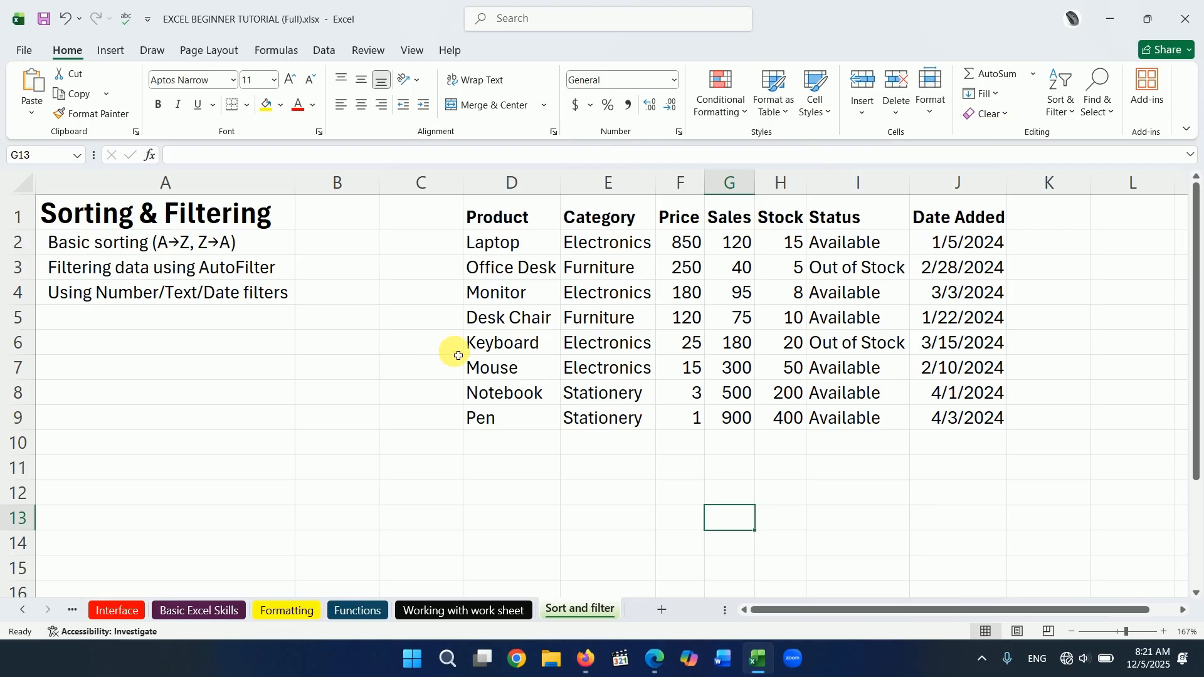
Look through the order of the product names in the Product column
click(500, 241)
click(509, 271)
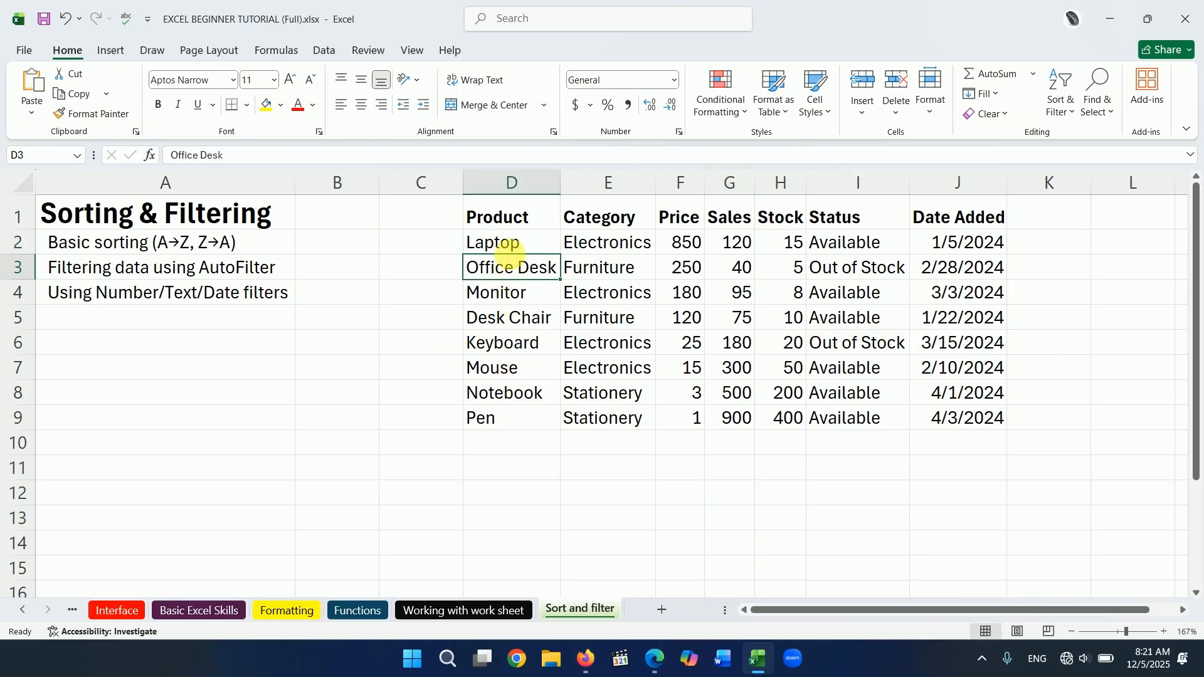
drag(503, 242, 518, 376)
click(510, 317)
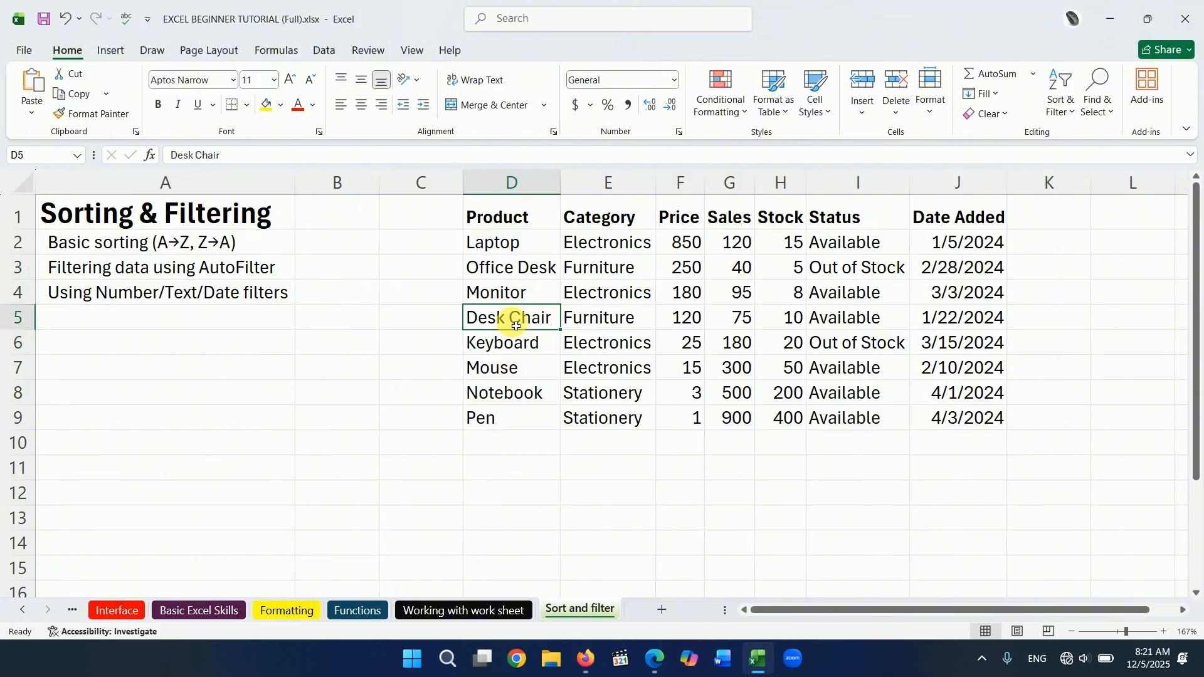
click(513, 275)
click(505, 294)
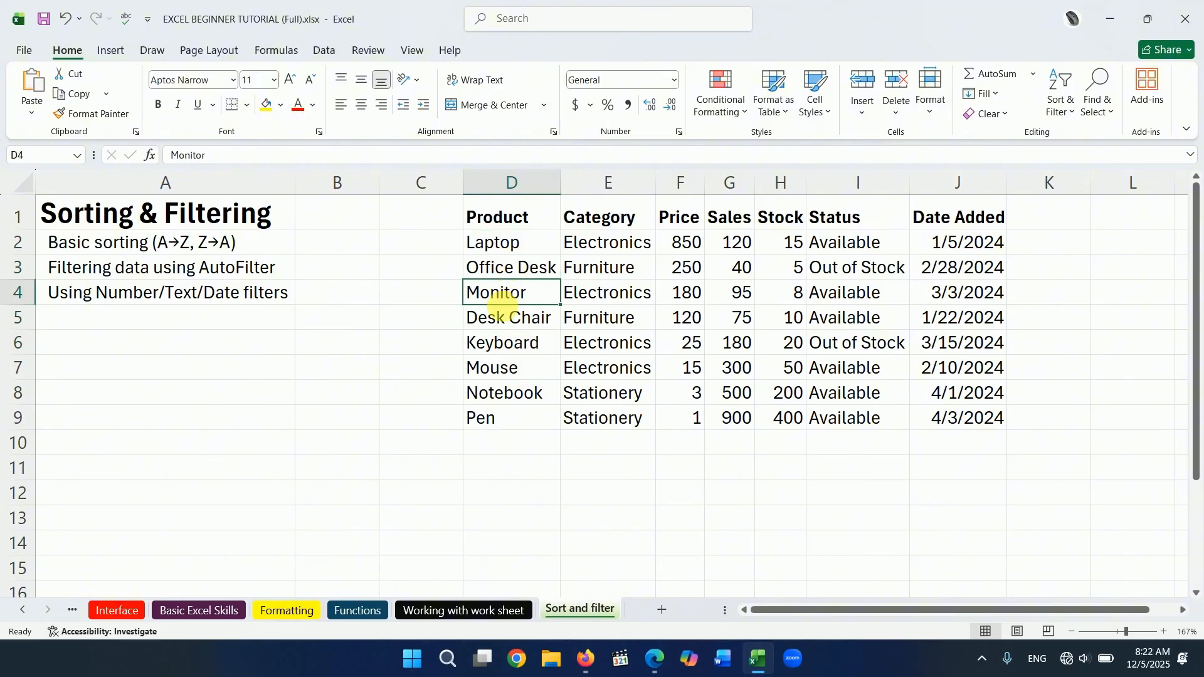
Sort the product table alphabetically from A to Z by the Product column
click(500, 333)
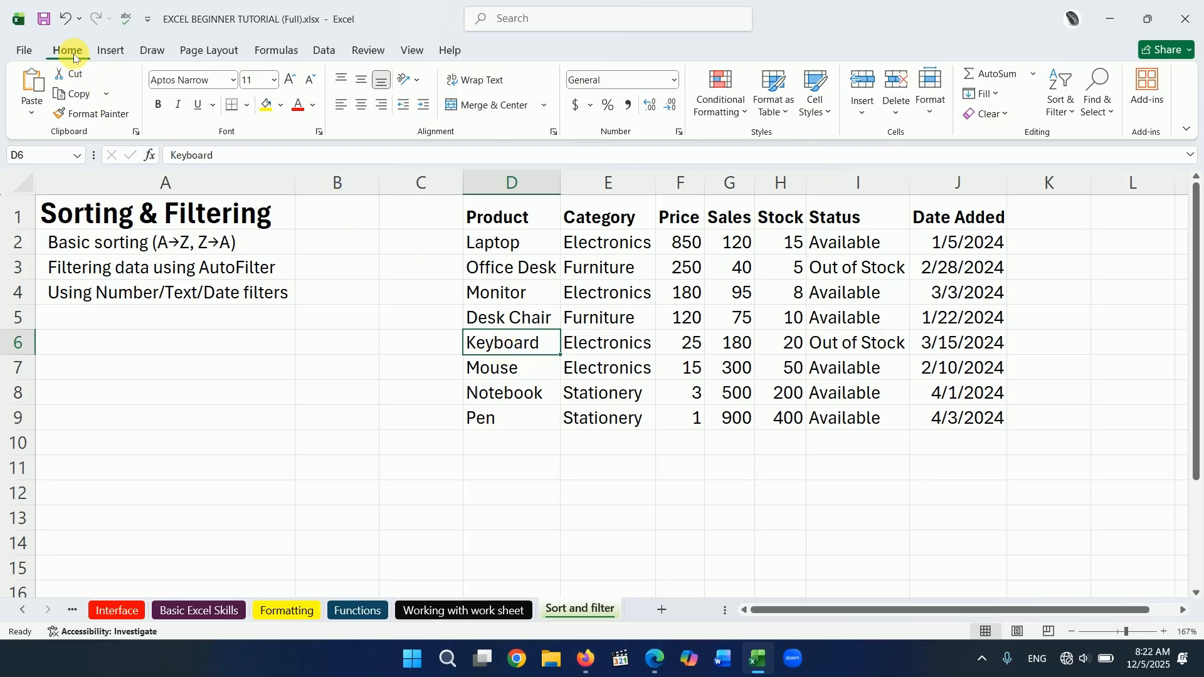
click(1072, 117)
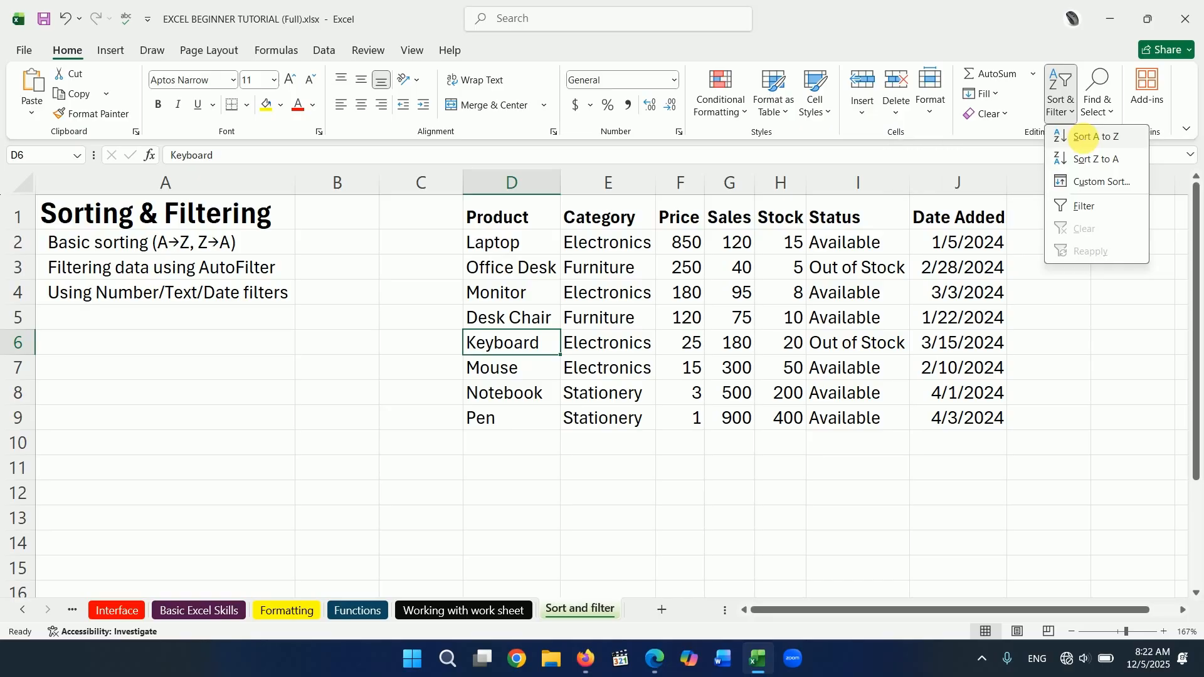
click(1084, 137)
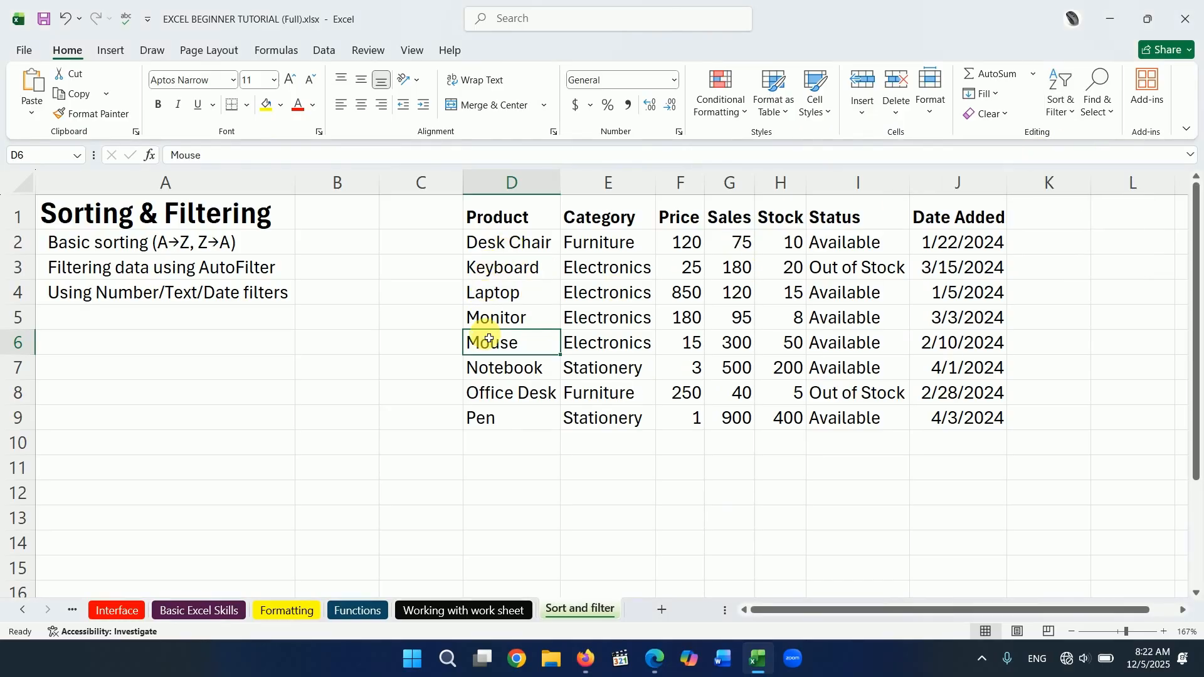
click(505, 417)
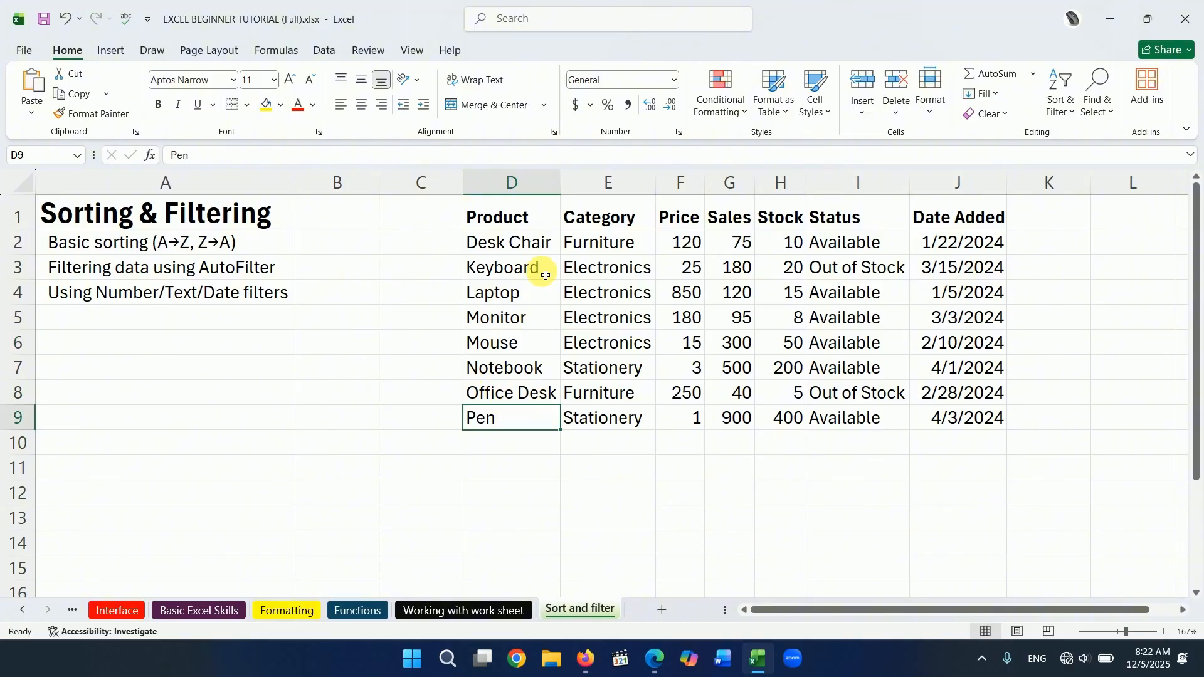
Sort the product table in reverse alphabetical order, Z to A, by the Product column
click(520, 243)
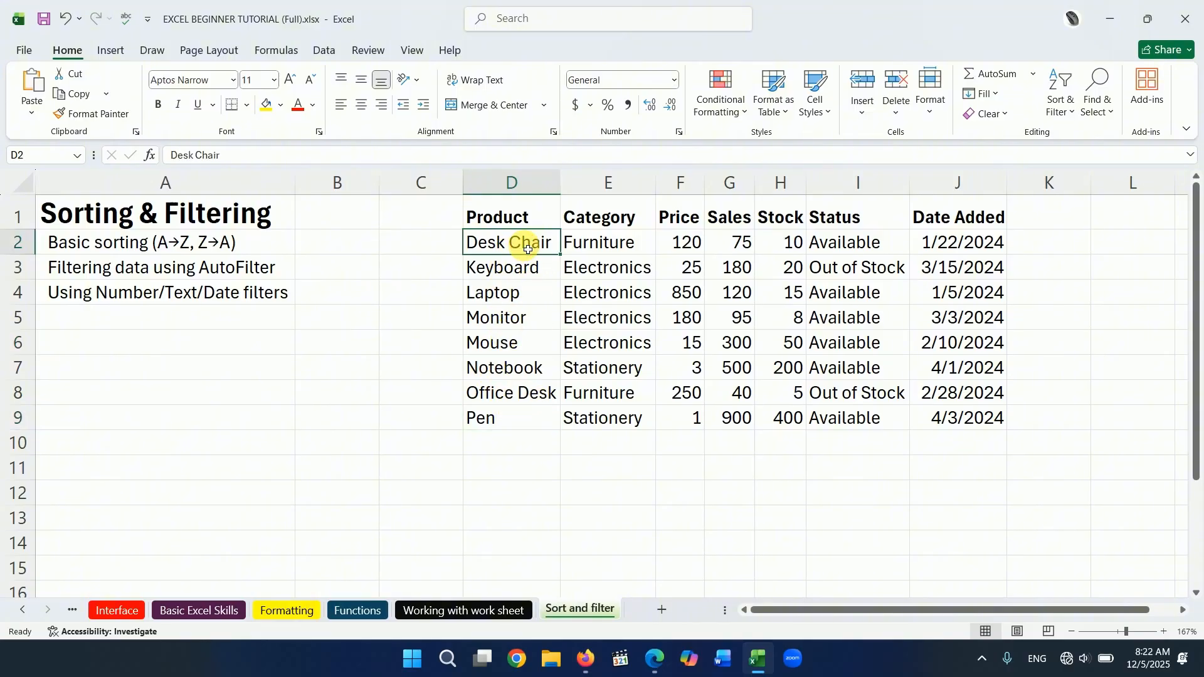
click(1069, 113)
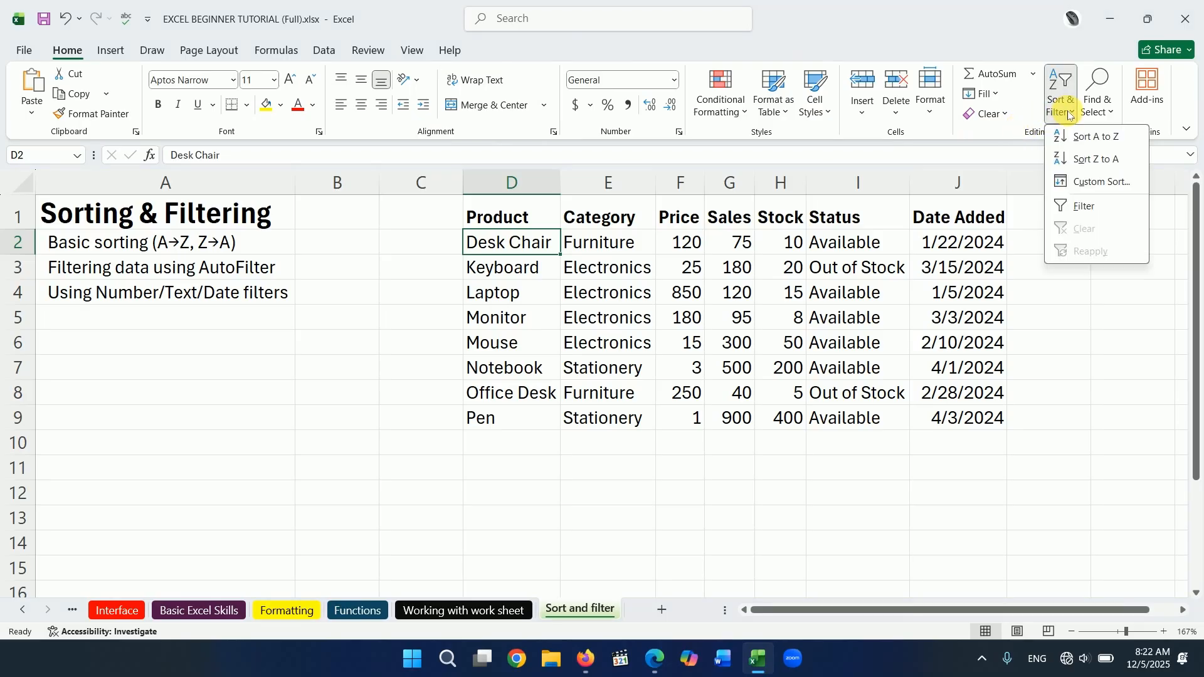
click(1085, 164)
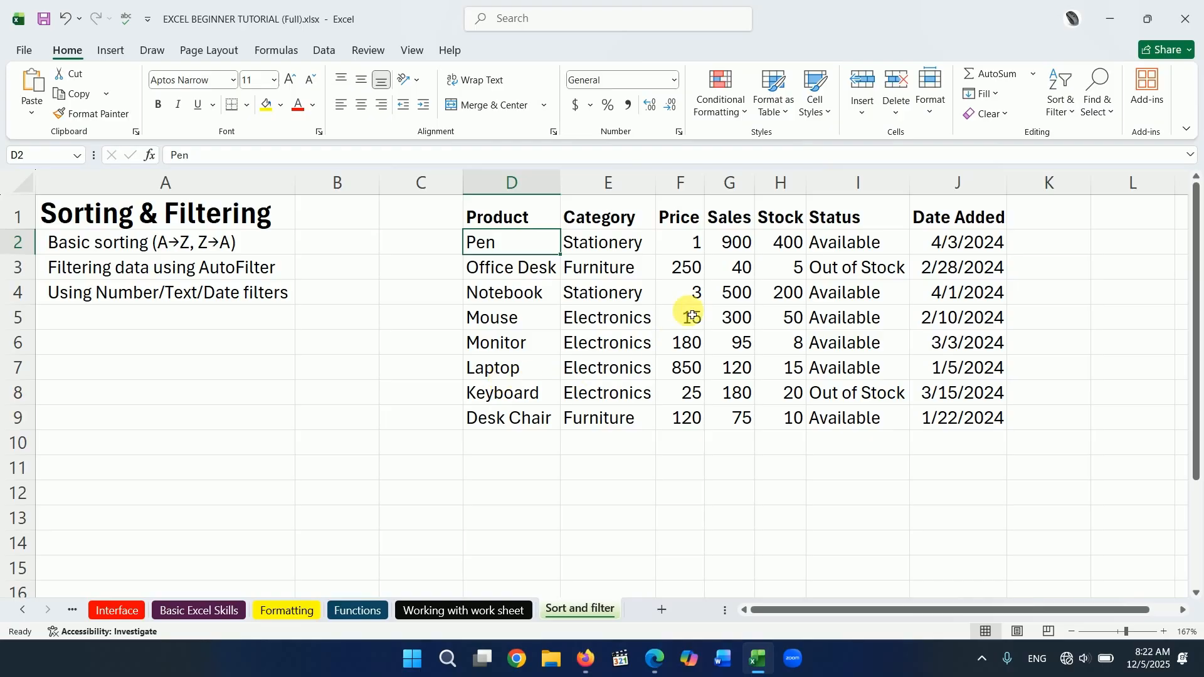
Compare the sort options offered for the numeric Price column with those offered for the text Product column
click(700, 298)
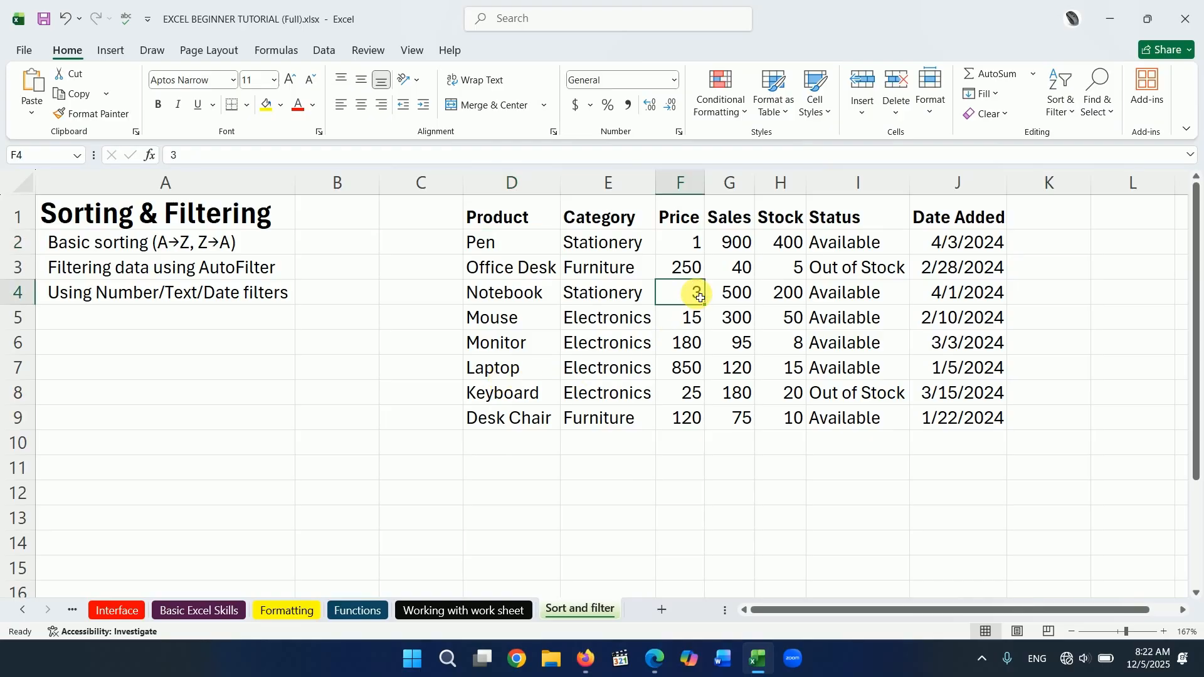
click(697, 247)
click(692, 270)
click(693, 295)
click(1073, 118)
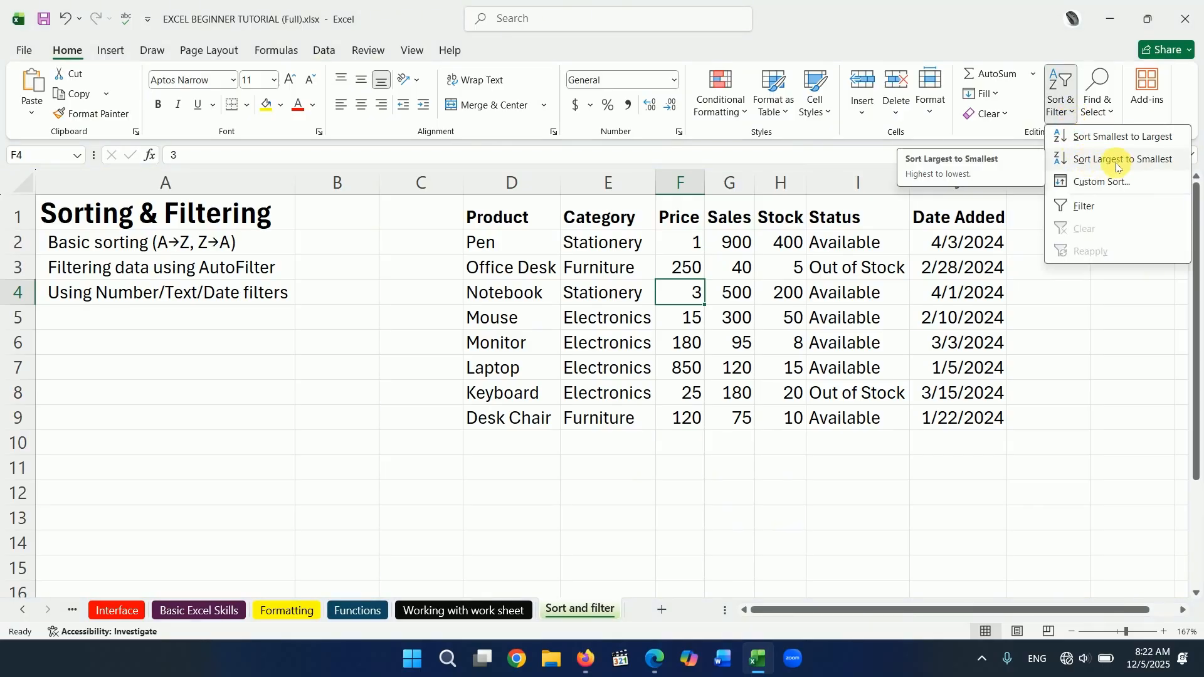
click(533, 279)
click(532, 271)
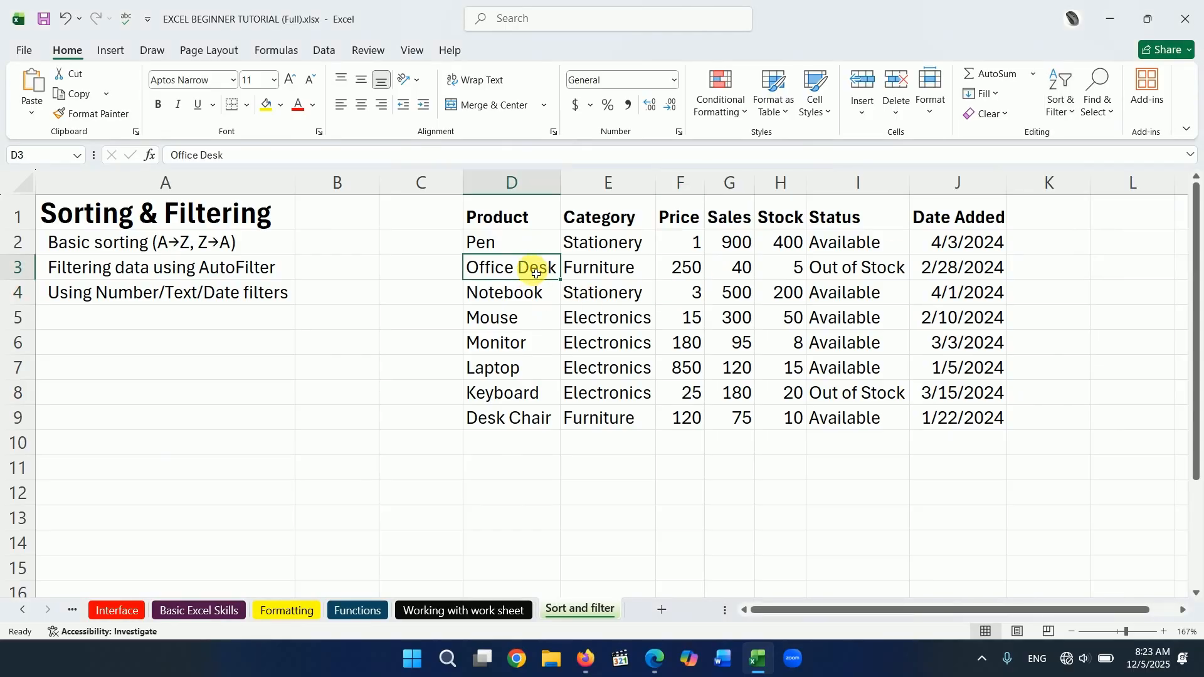
click(1068, 121)
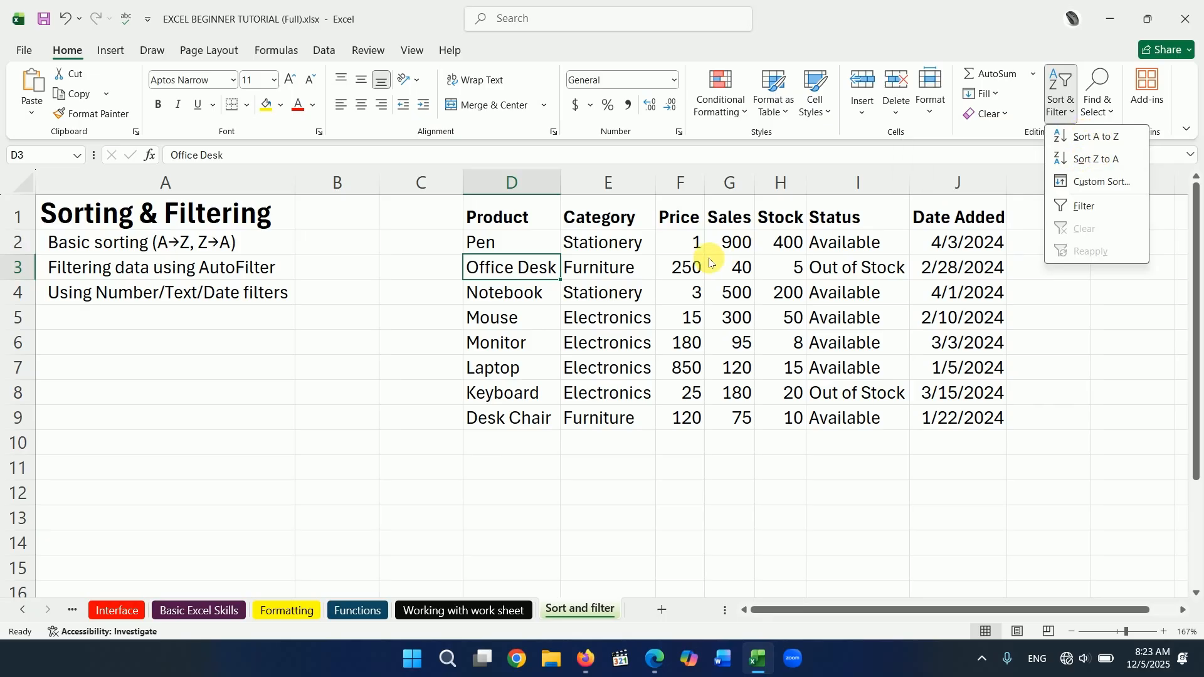
Sort the product table from smallest to largest by Price and check the order of the prices
click(695, 241)
click(694, 241)
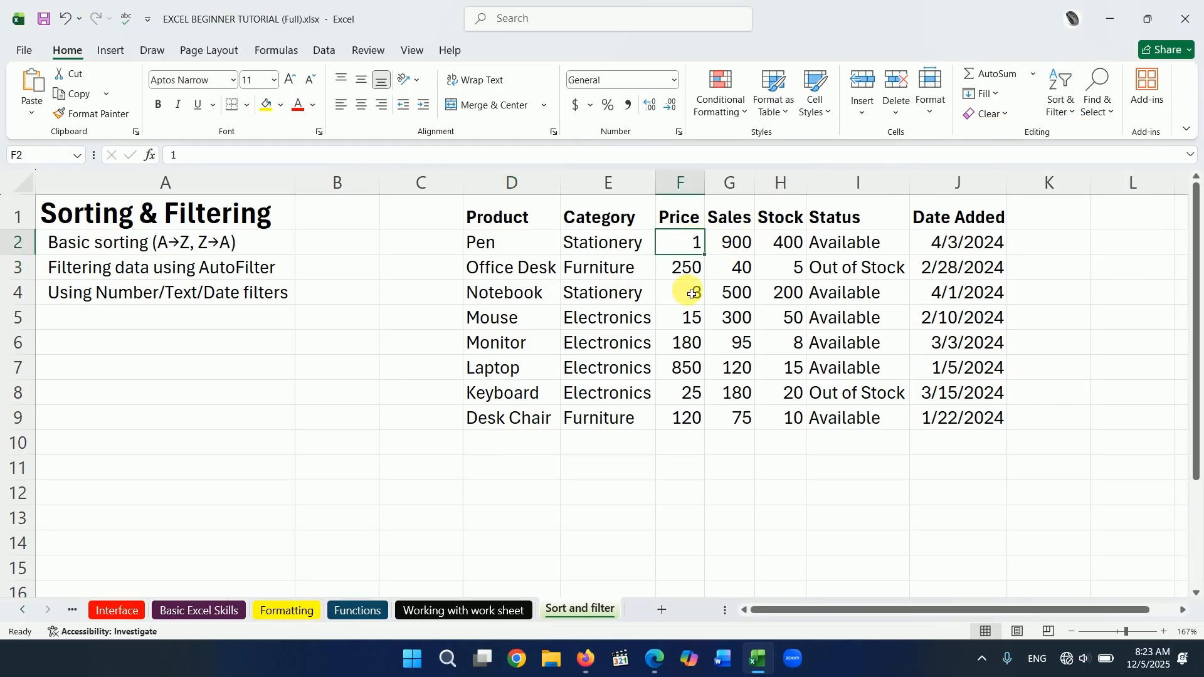
click(1074, 119)
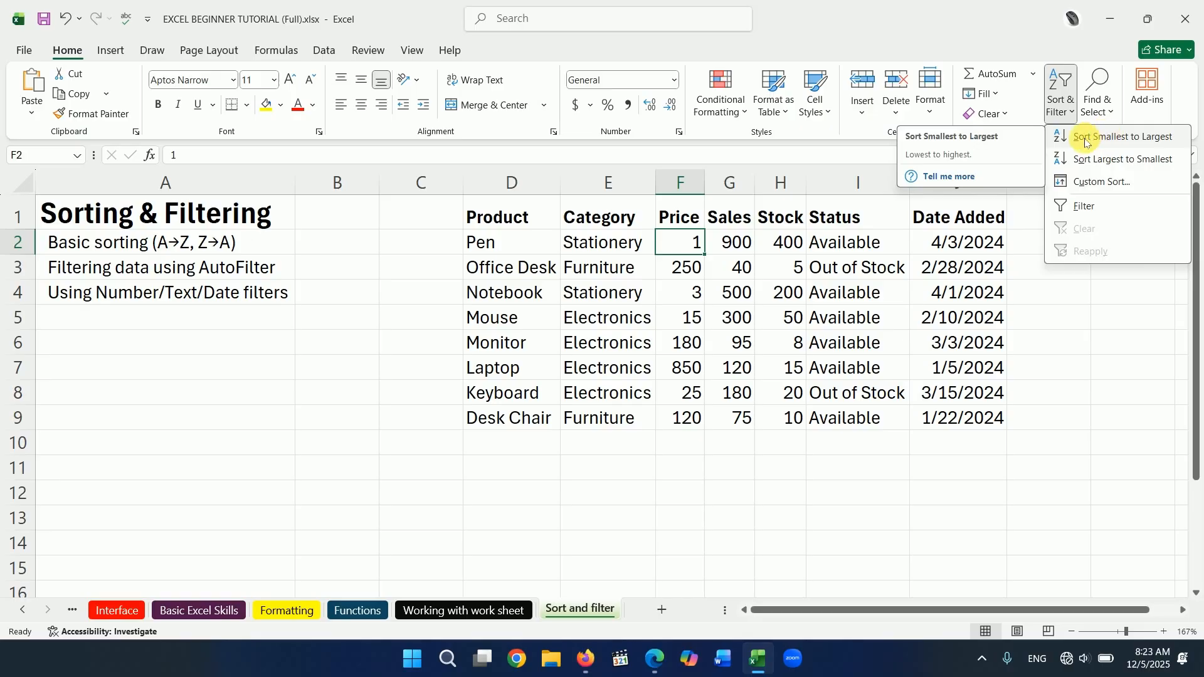
click(1104, 142)
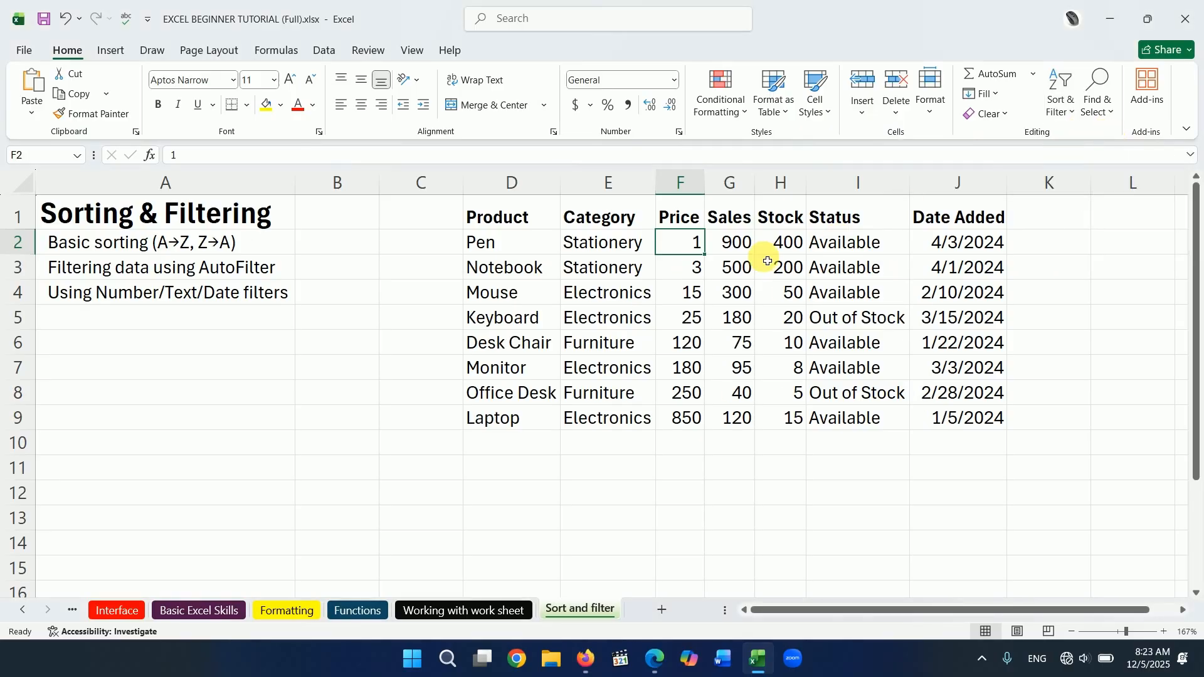
click(696, 266)
click(692, 291)
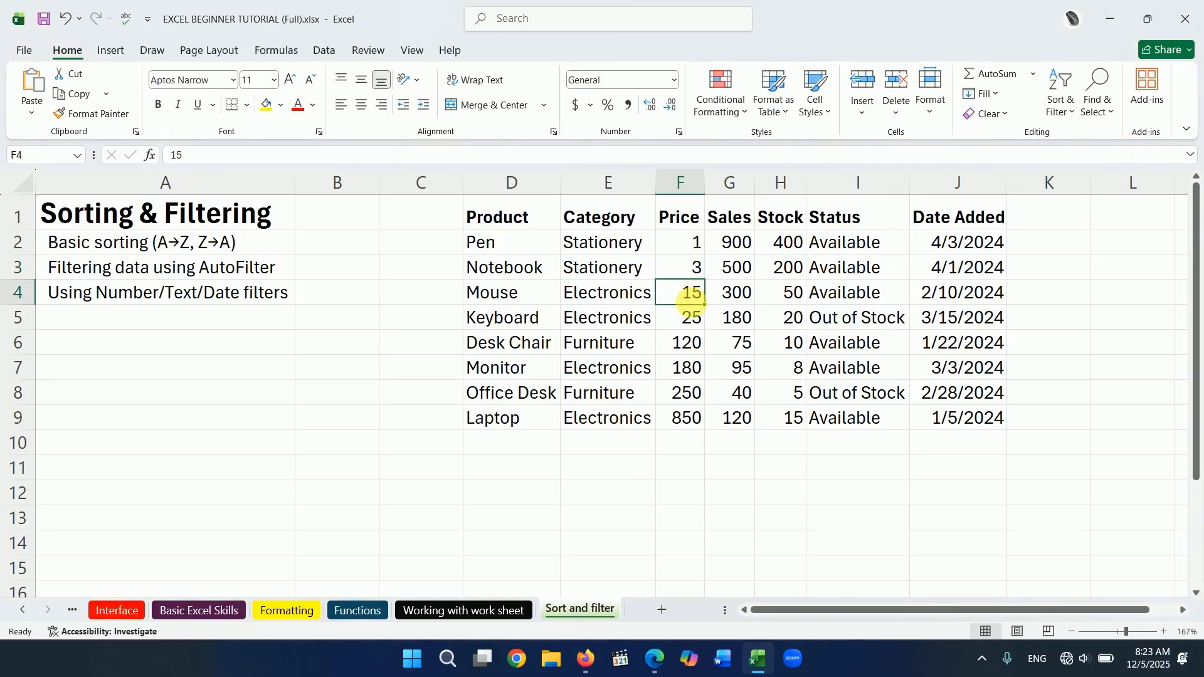
click(696, 316)
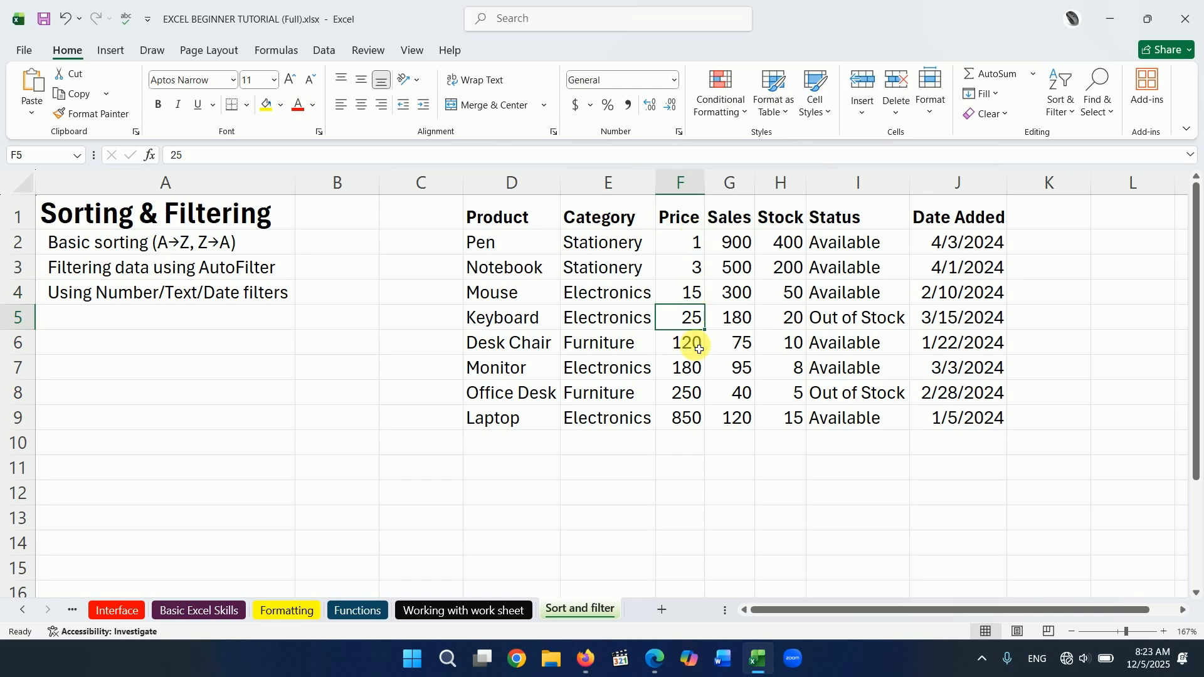
Sort the product table from largest to smallest by Price and check the order of the prices
click(699, 248)
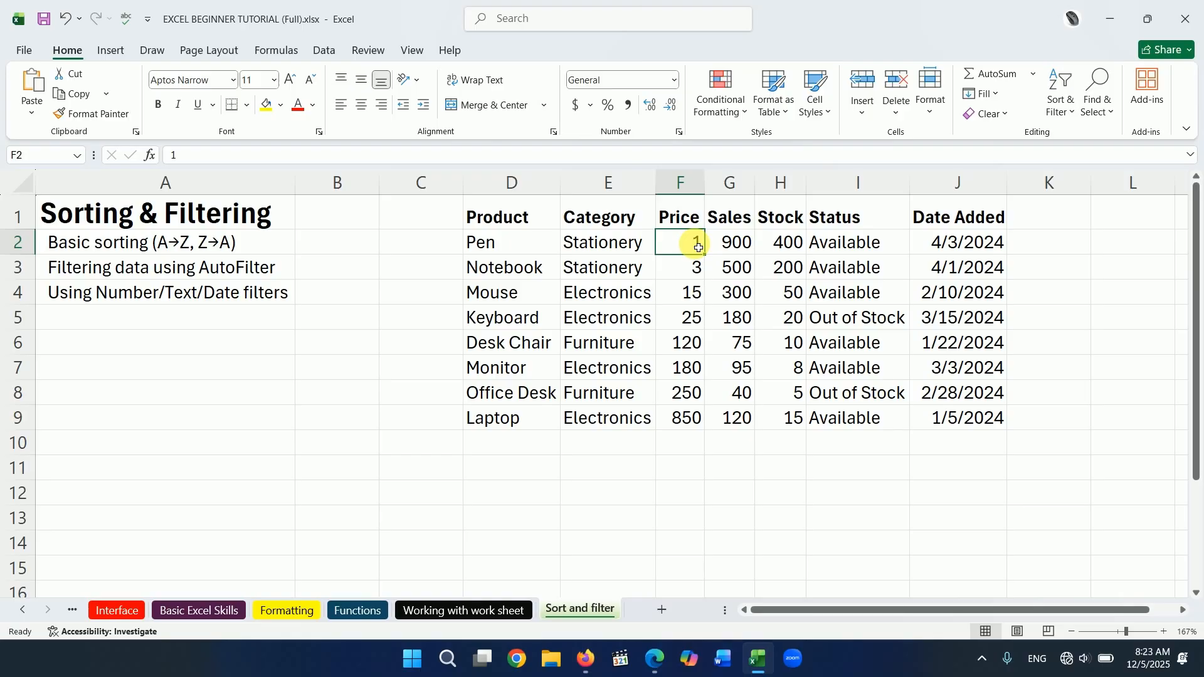
click(1070, 120)
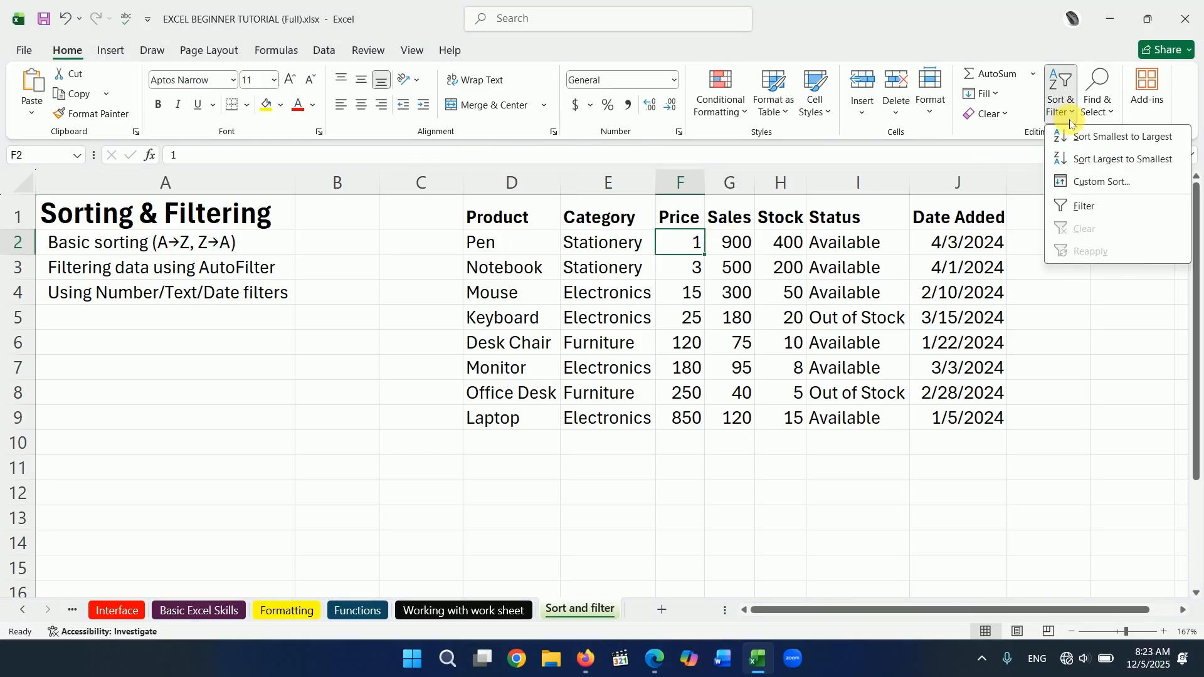
click(1082, 158)
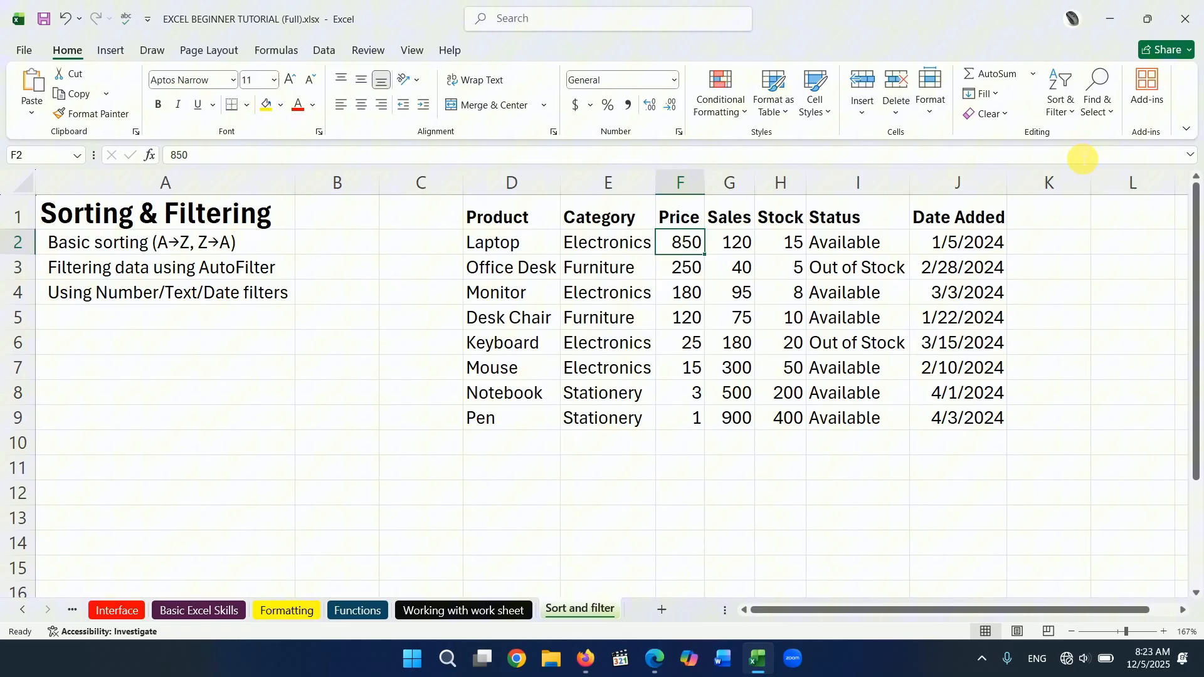
click(685, 265)
click(691, 294)
click(688, 318)
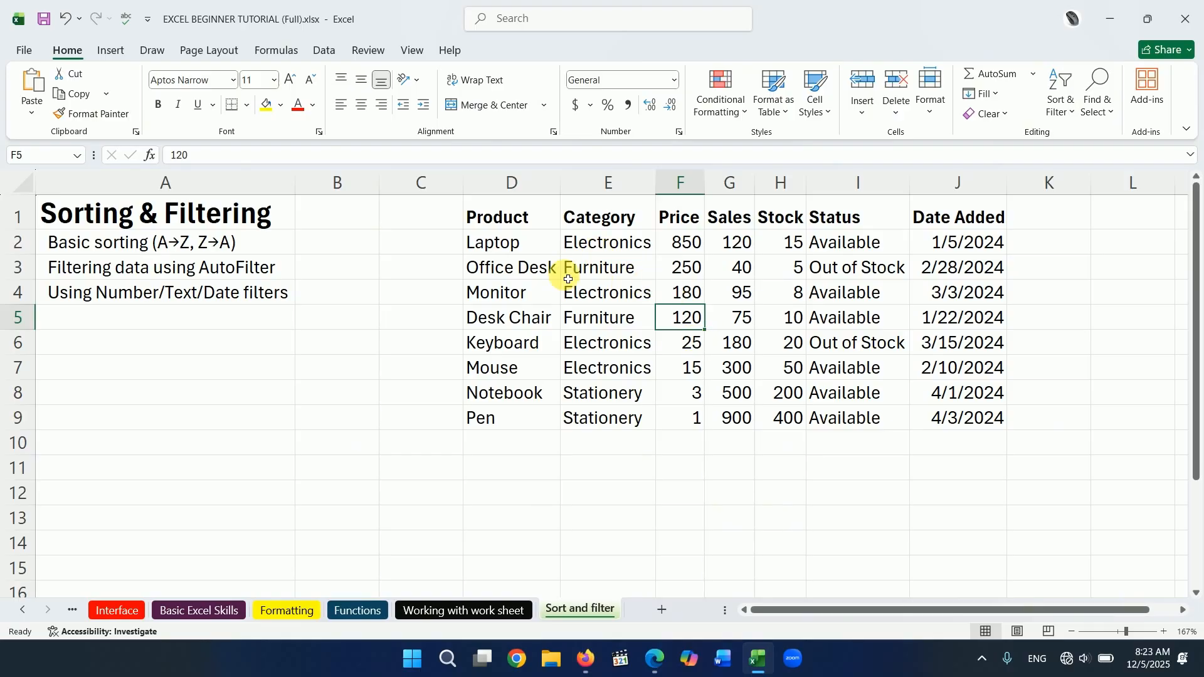
Review the Category entries and turn on filtering for the product table's header row
click(614, 246)
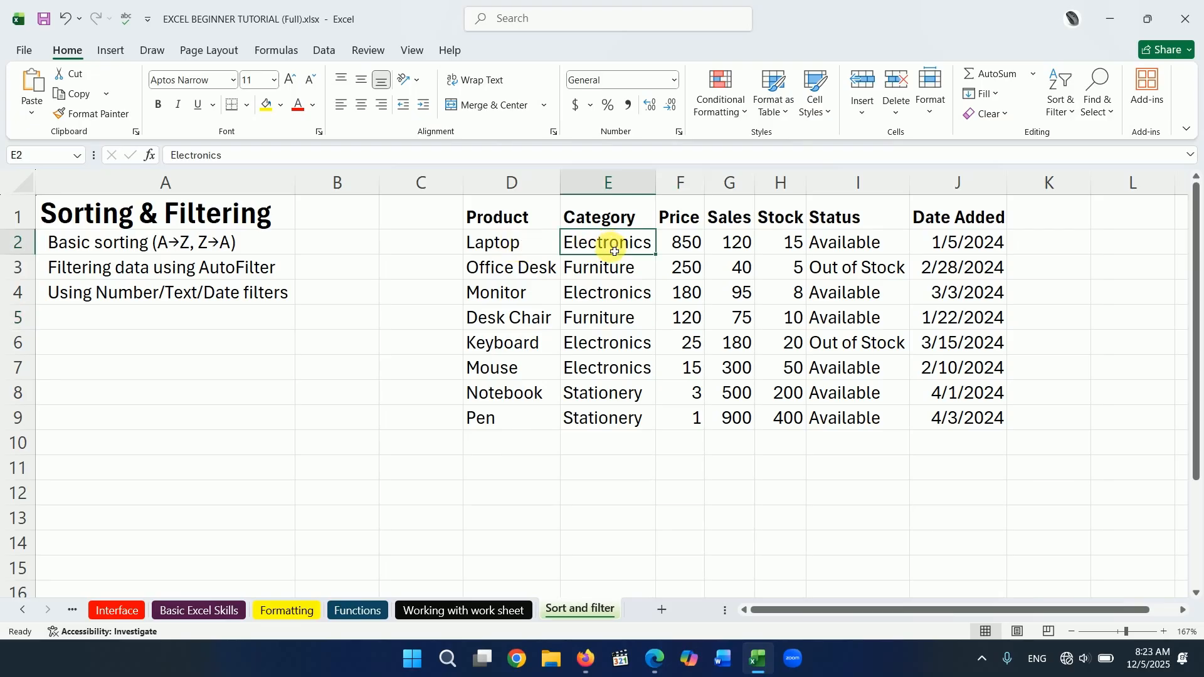
click(603, 271)
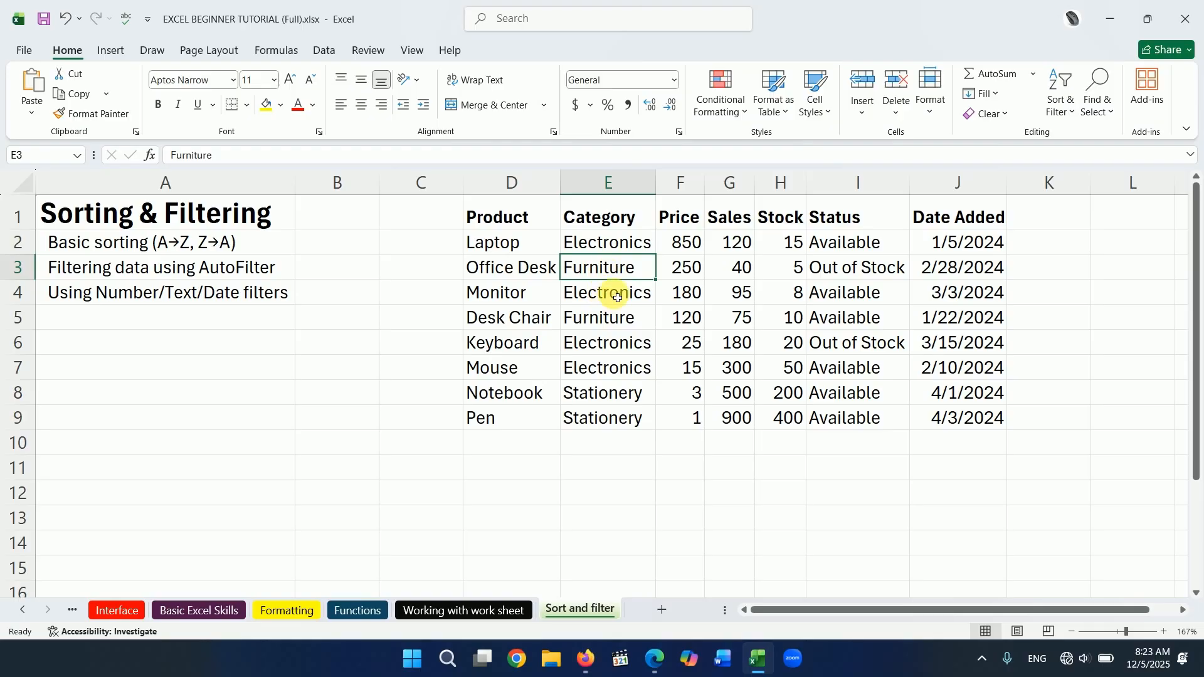
click(624, 243)
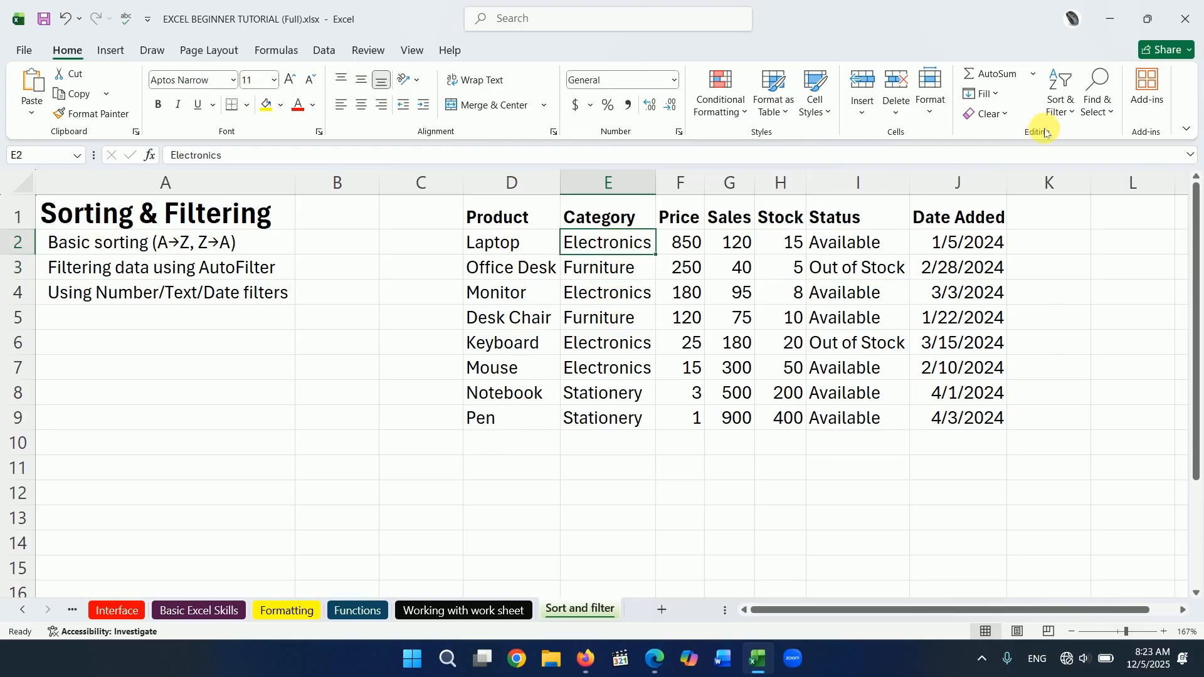
click(1076, 115)
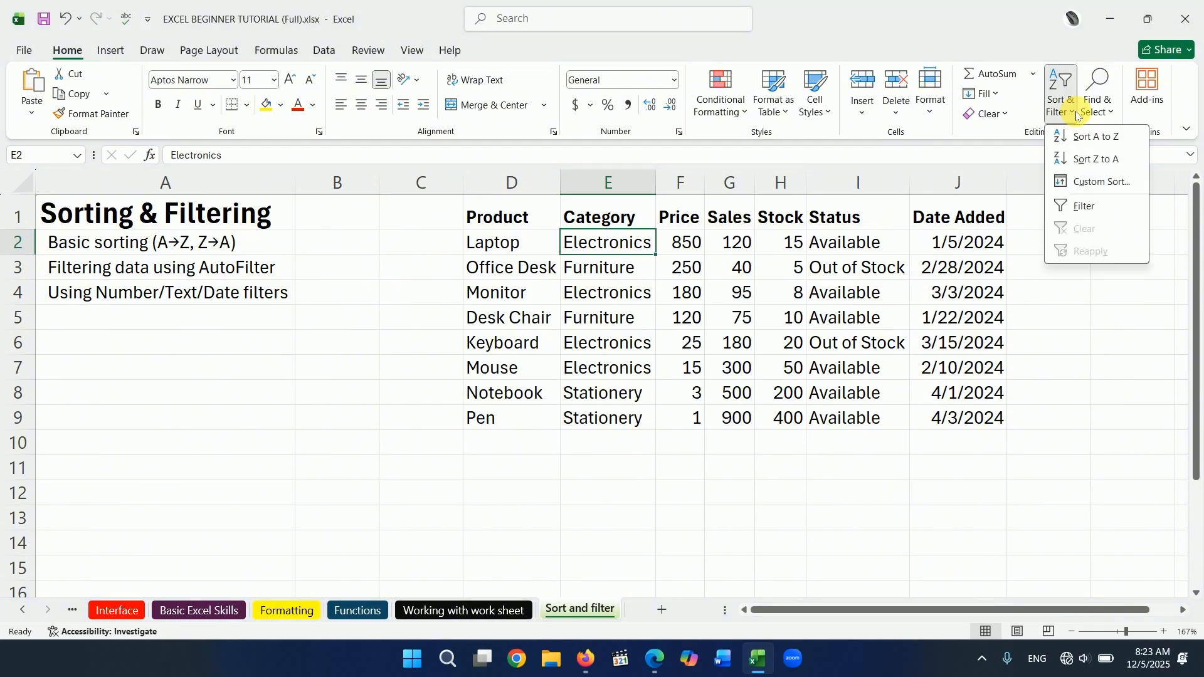
click(1076, 207)
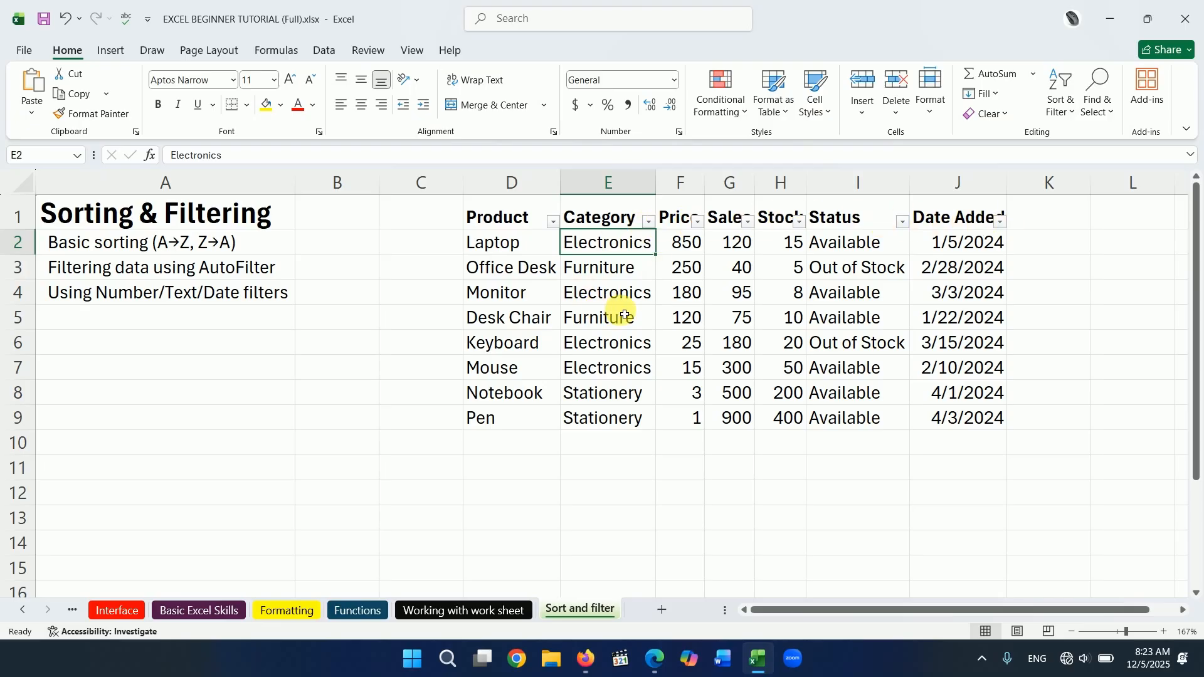
Filter the Category column to show only the Electronics products
click(649, 221)
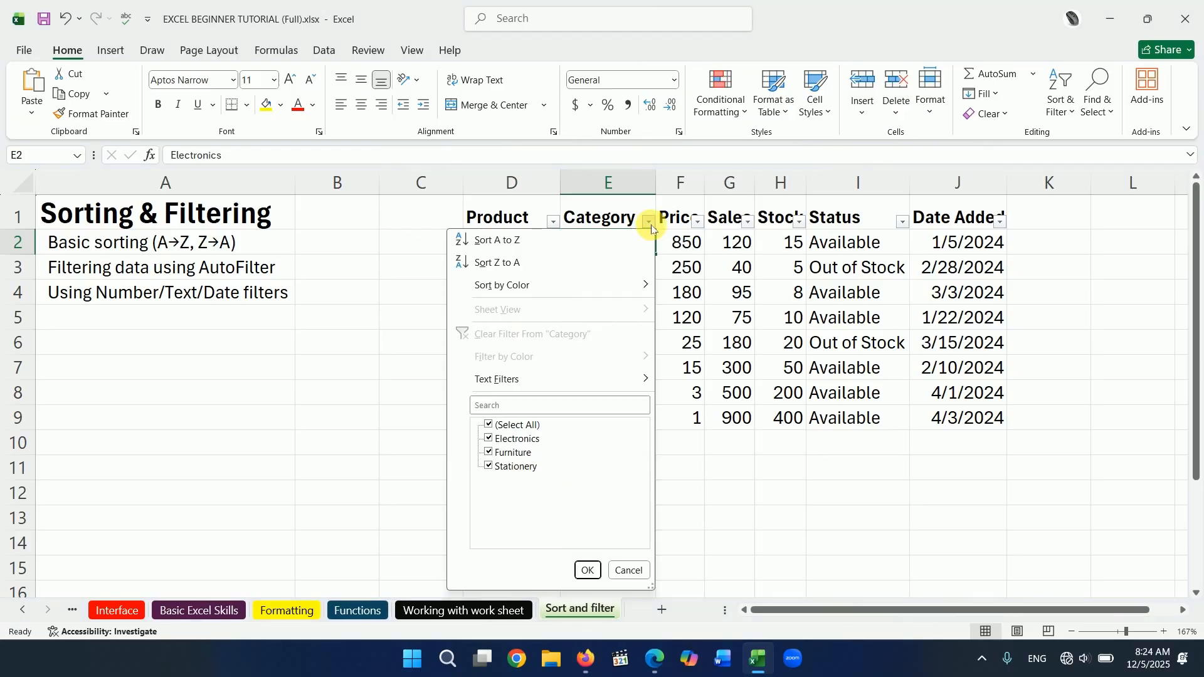
click(489, 426)
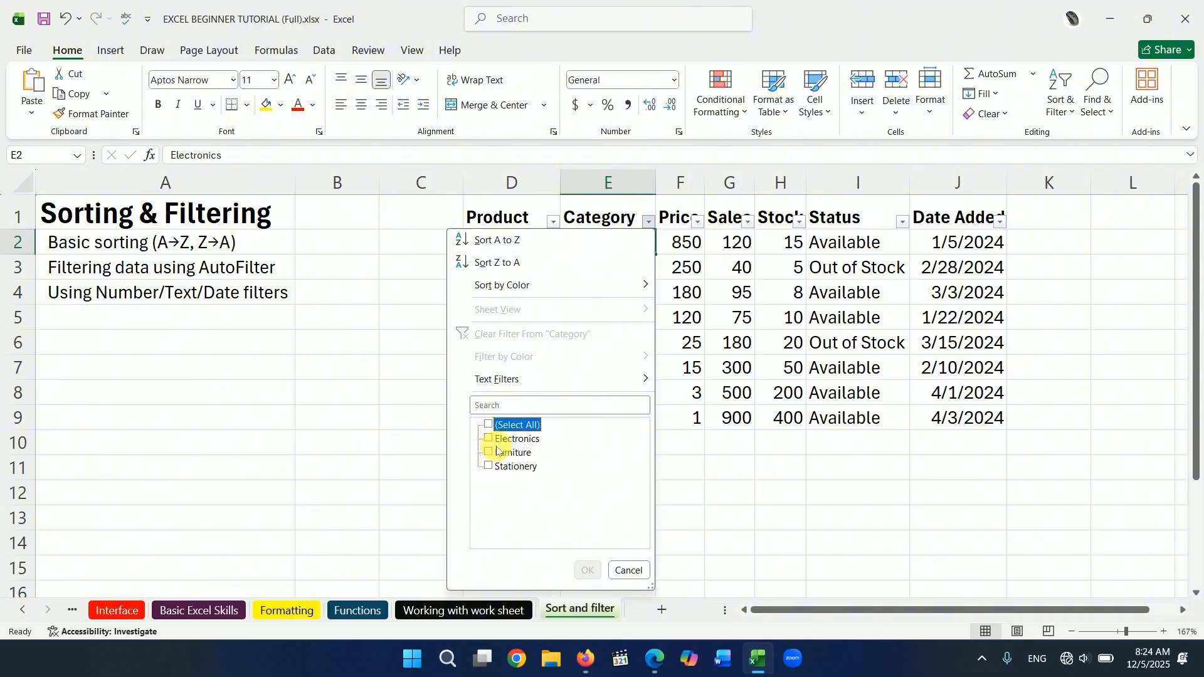
click(489, 440)
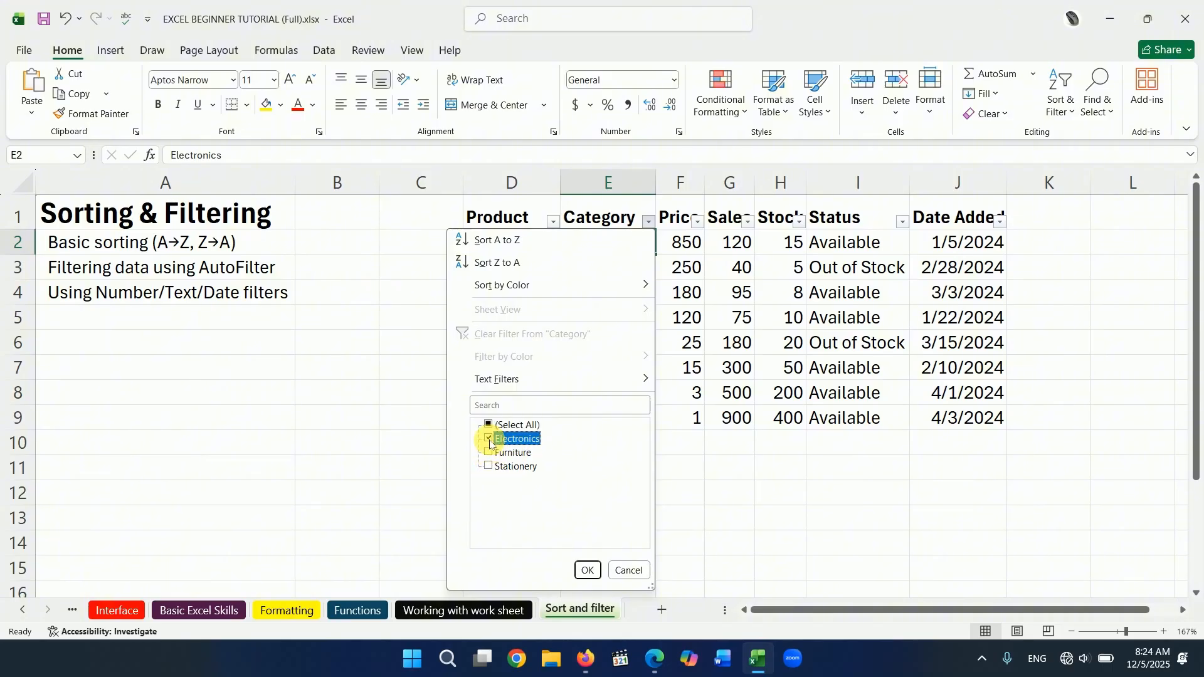
click(587, 570)
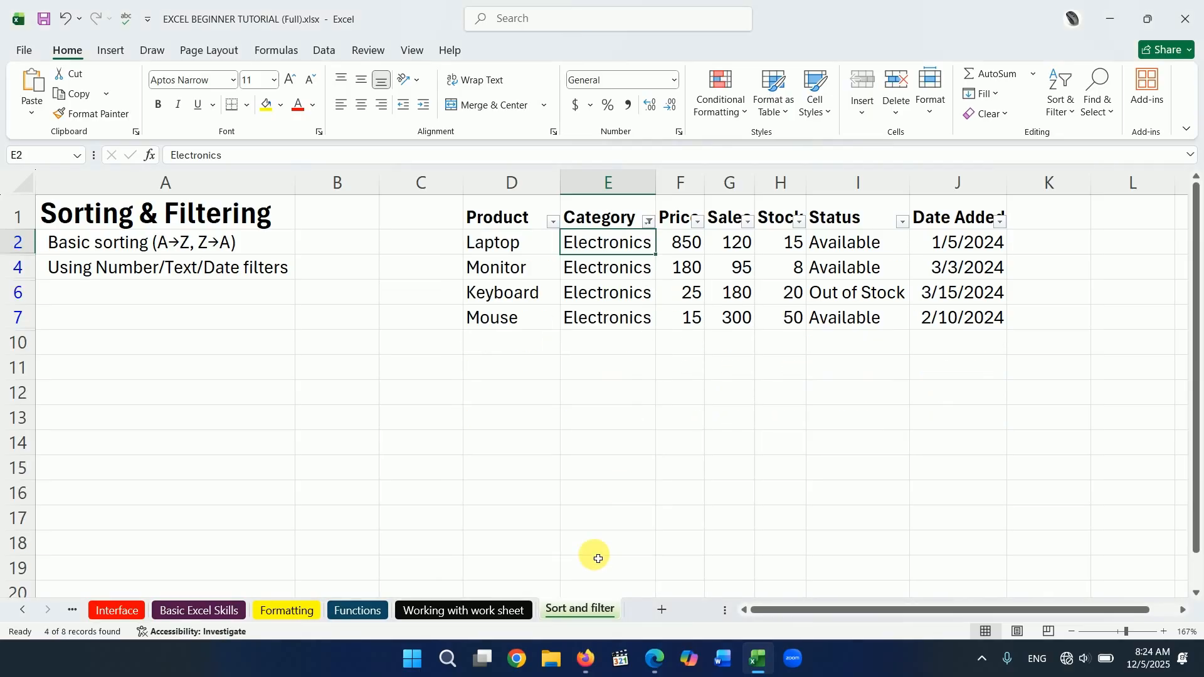
click(664, 373)
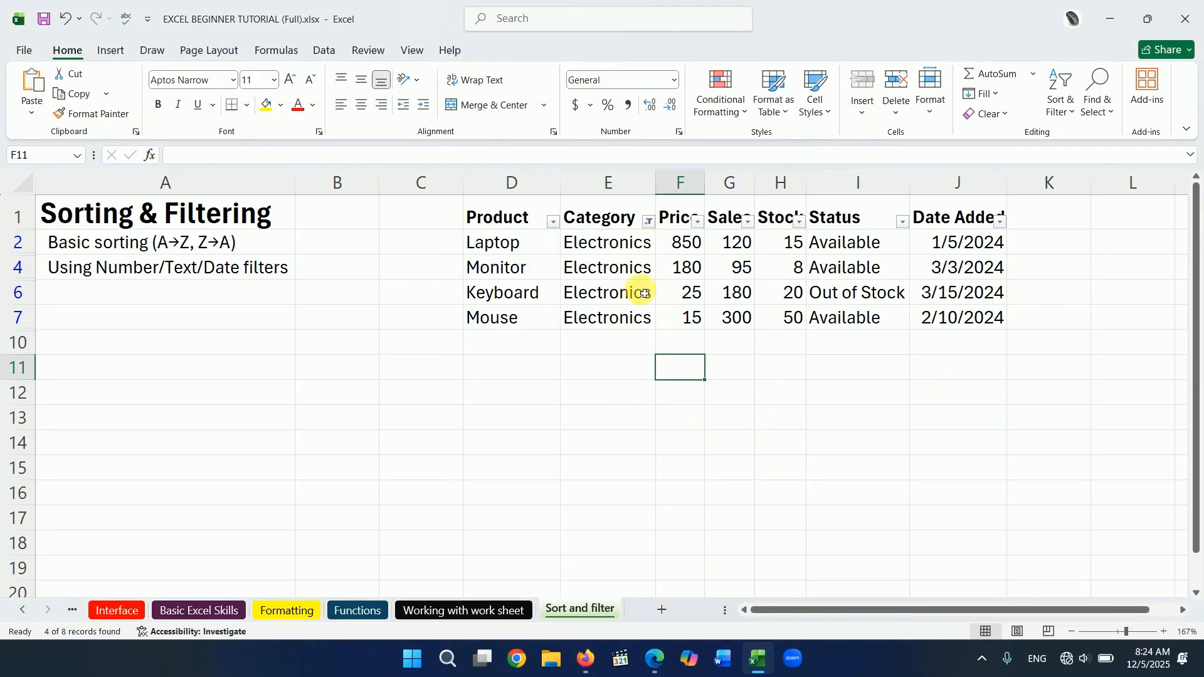
Clear the Electronics filter from the Category column and filter it to show only Furniture
click(649, 221)
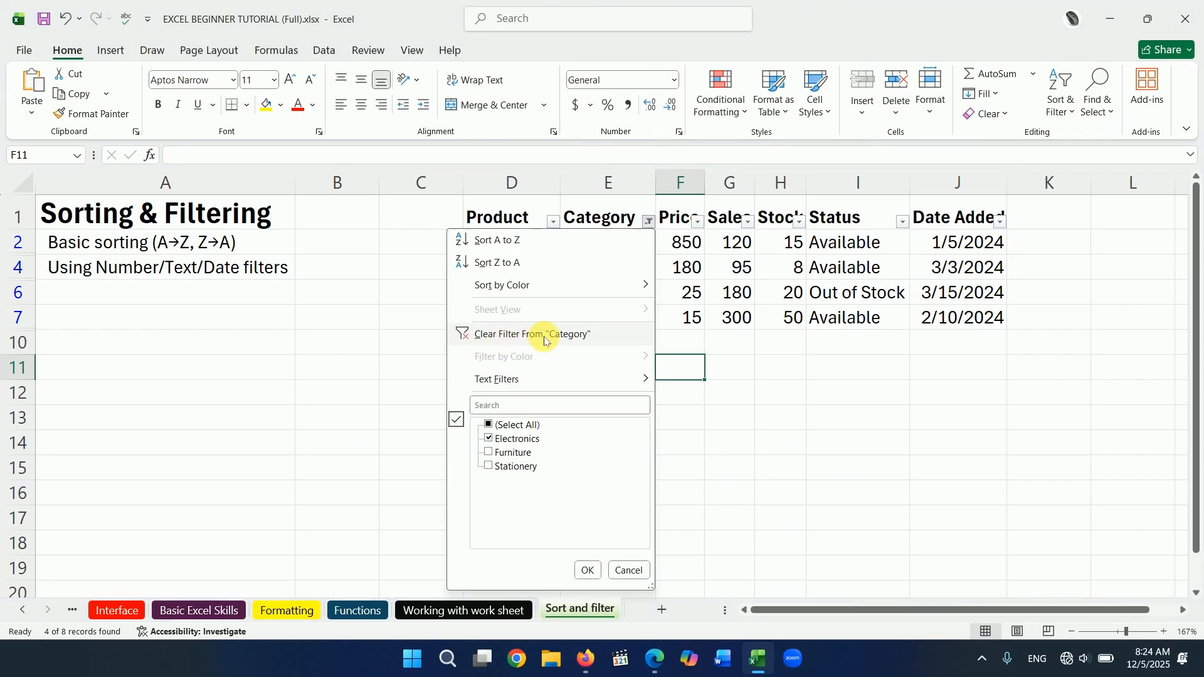
click(578, 335)
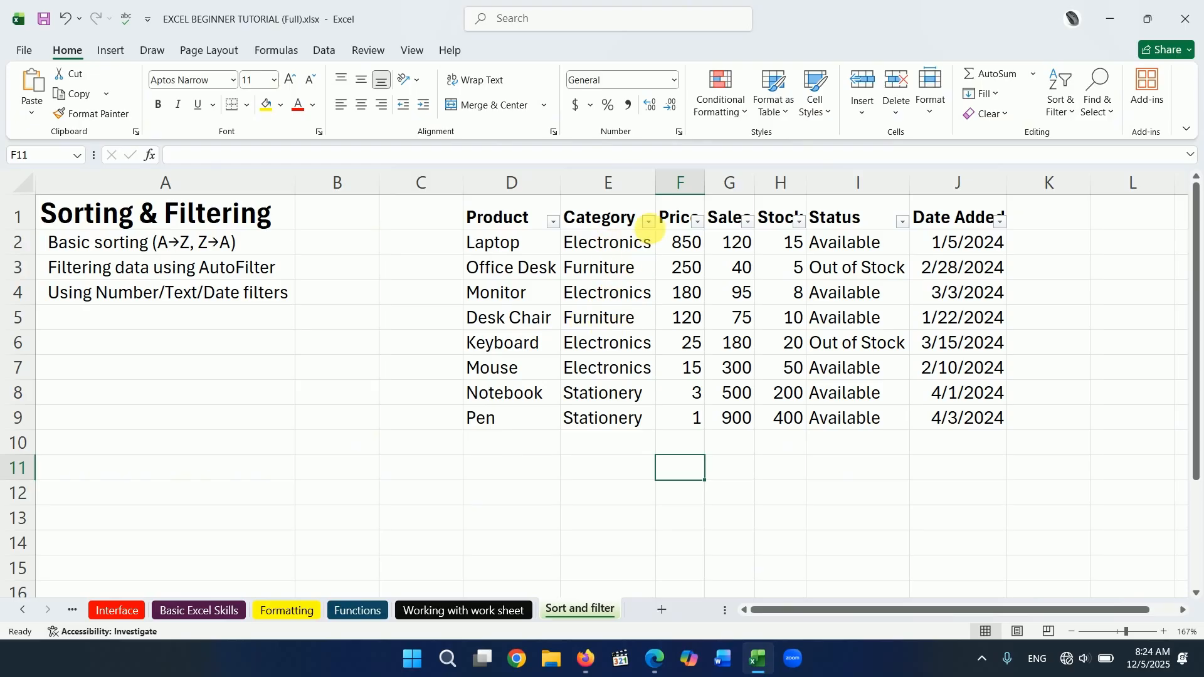
click(648, 221)
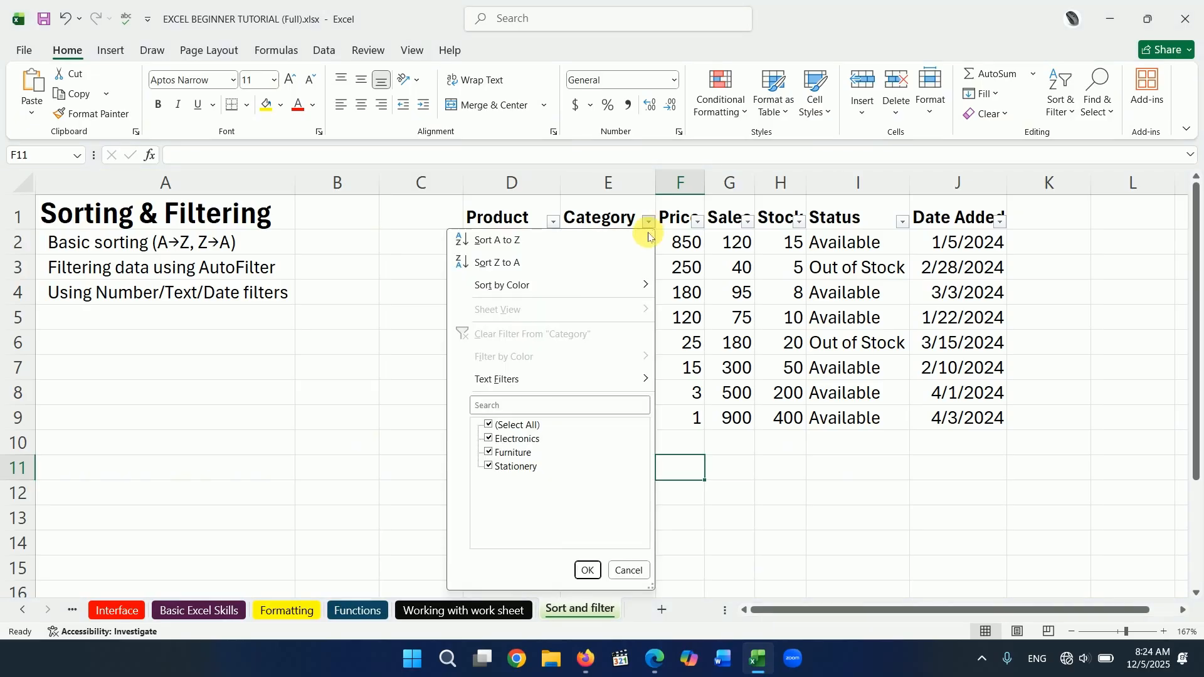
click(490, 425)
click(489, 452)
click(587, 570)
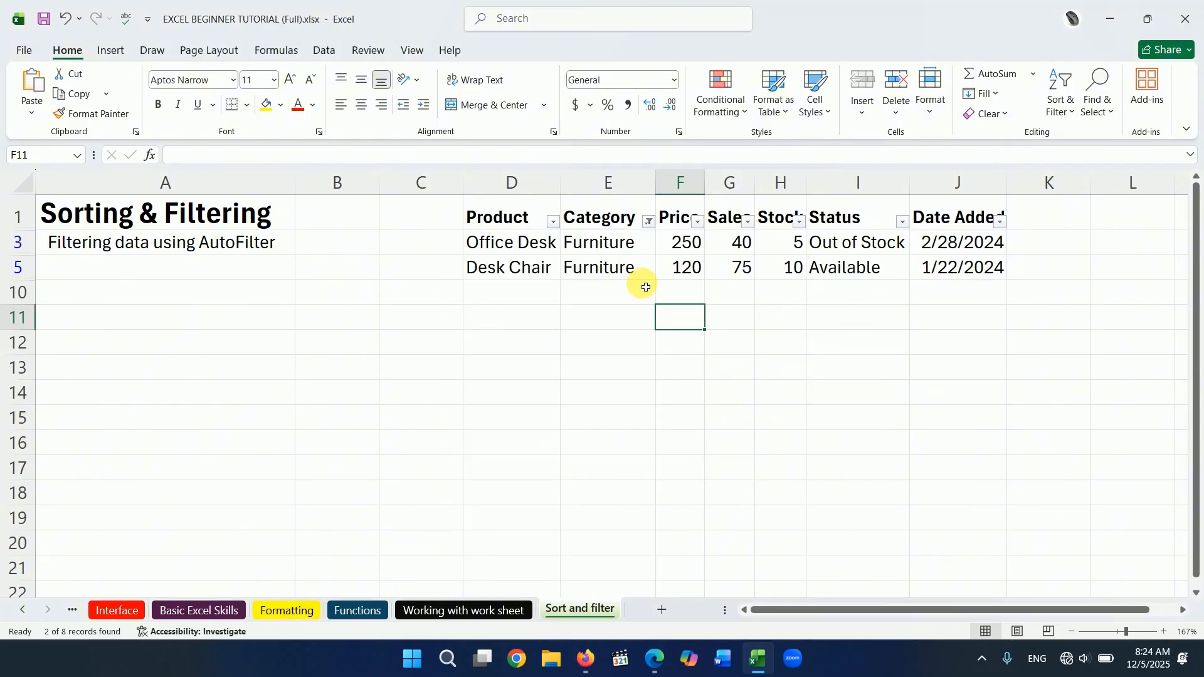
Clear the Category filter and filter the Product column to show only Laptop
click(649, 221)
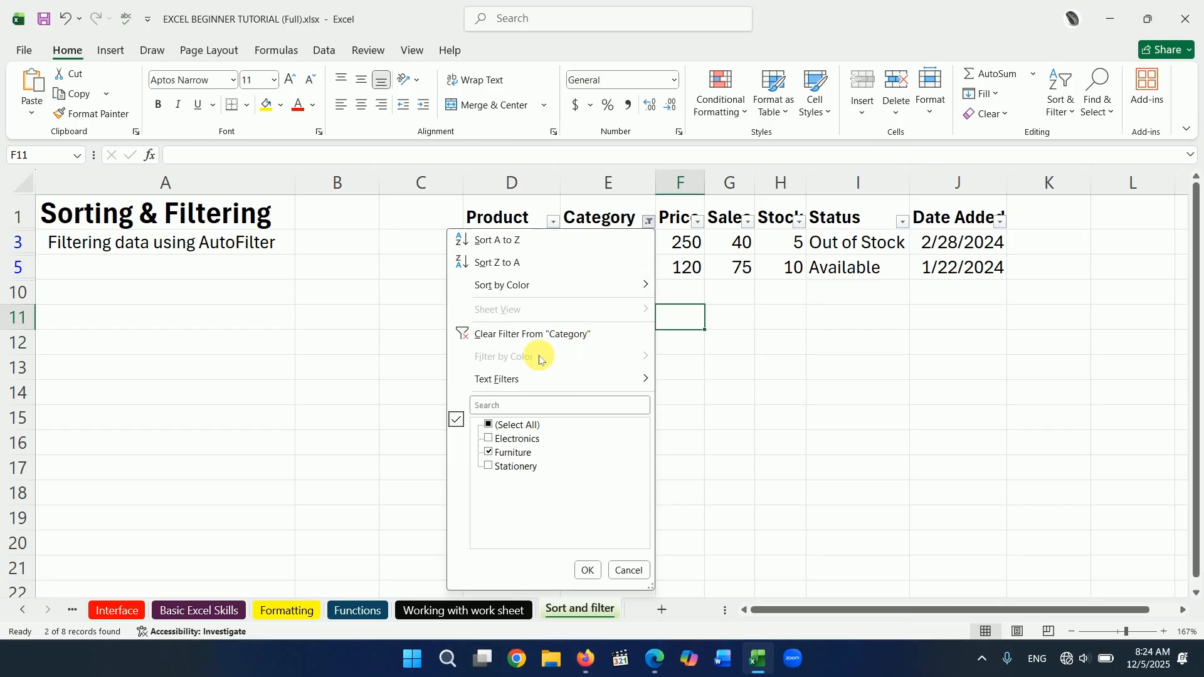
click(533, 335)
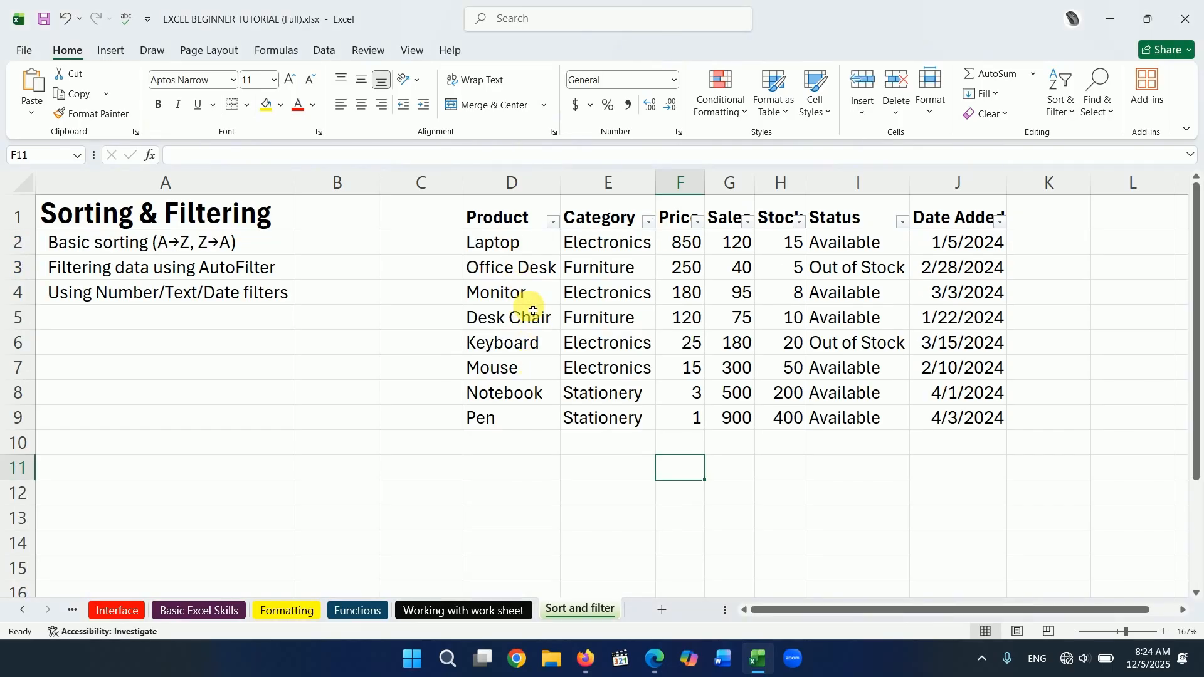
click(552, 221)
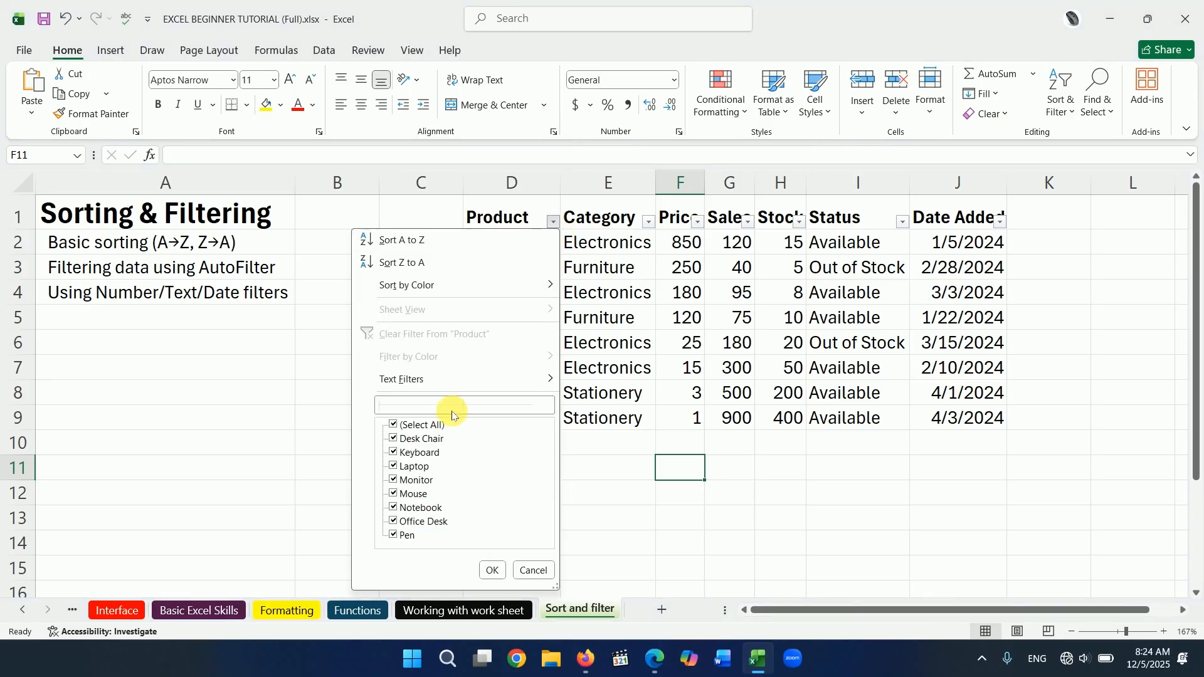
click(393, 425)
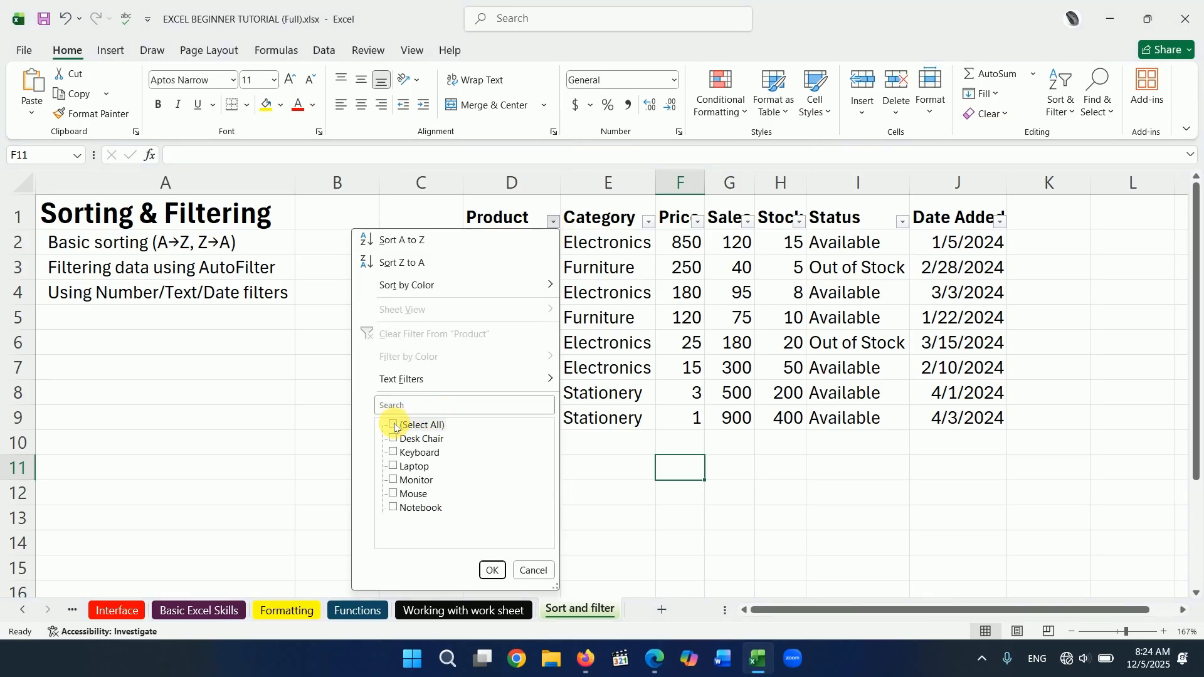
click(399, 466)
click(493, 572)
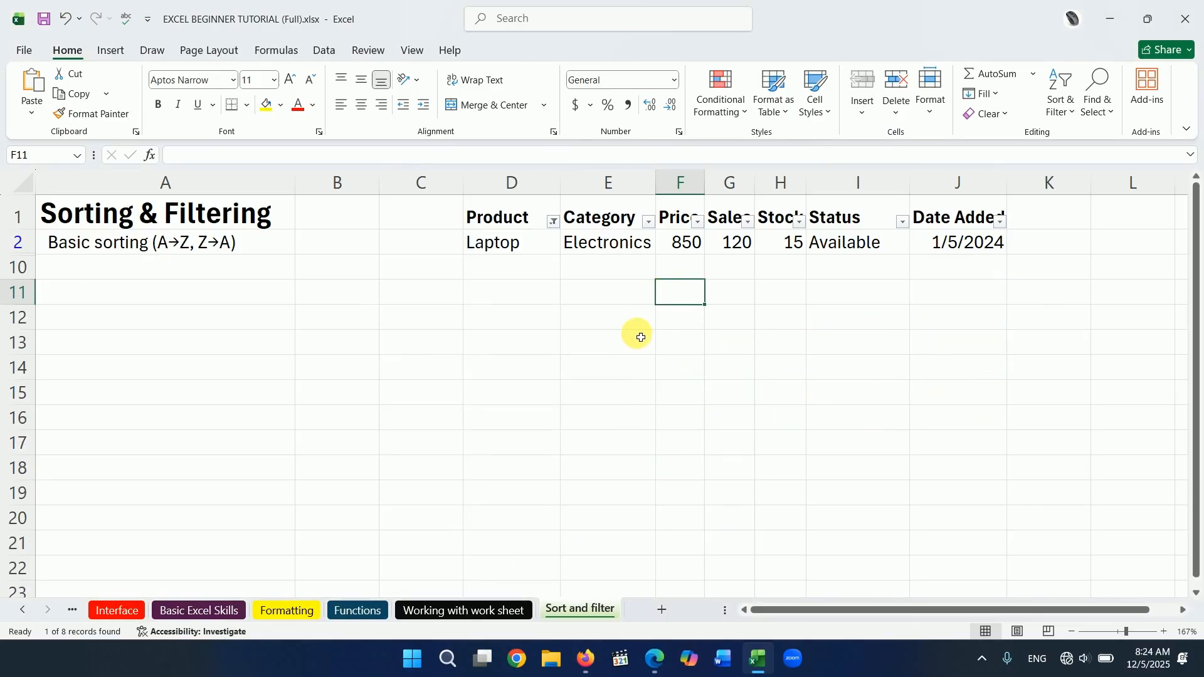
Clear the Product filter and filter the Price column to show only values greater than 100
click(552, 220)
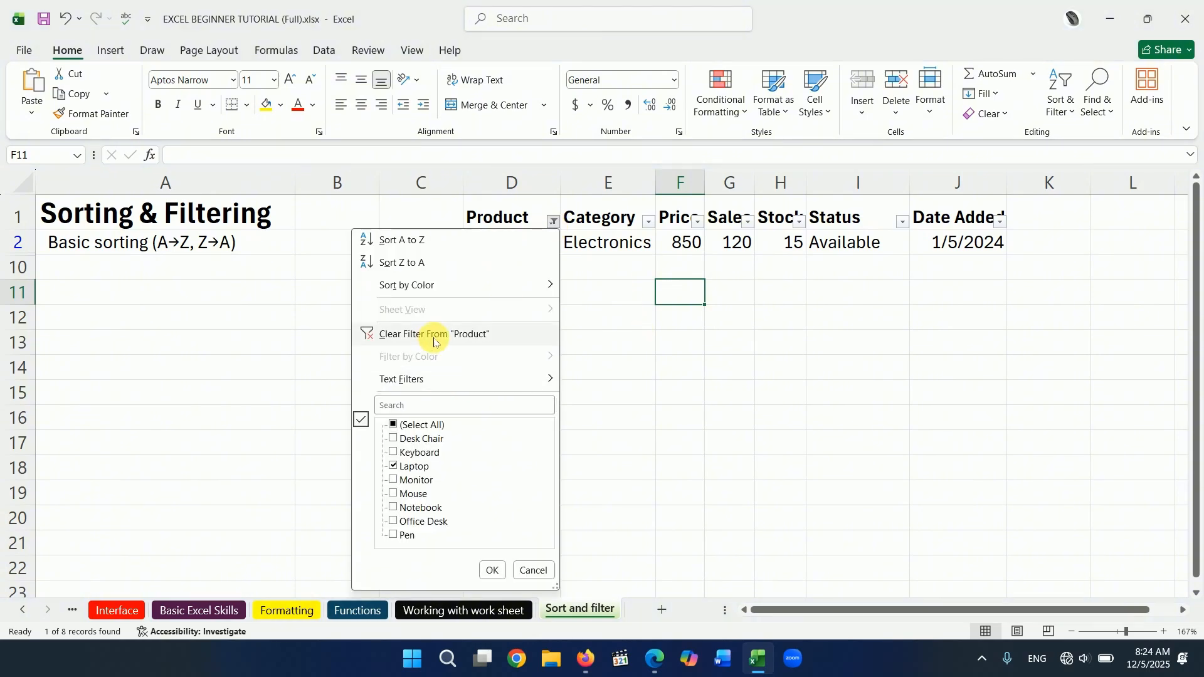
click(442, 336)
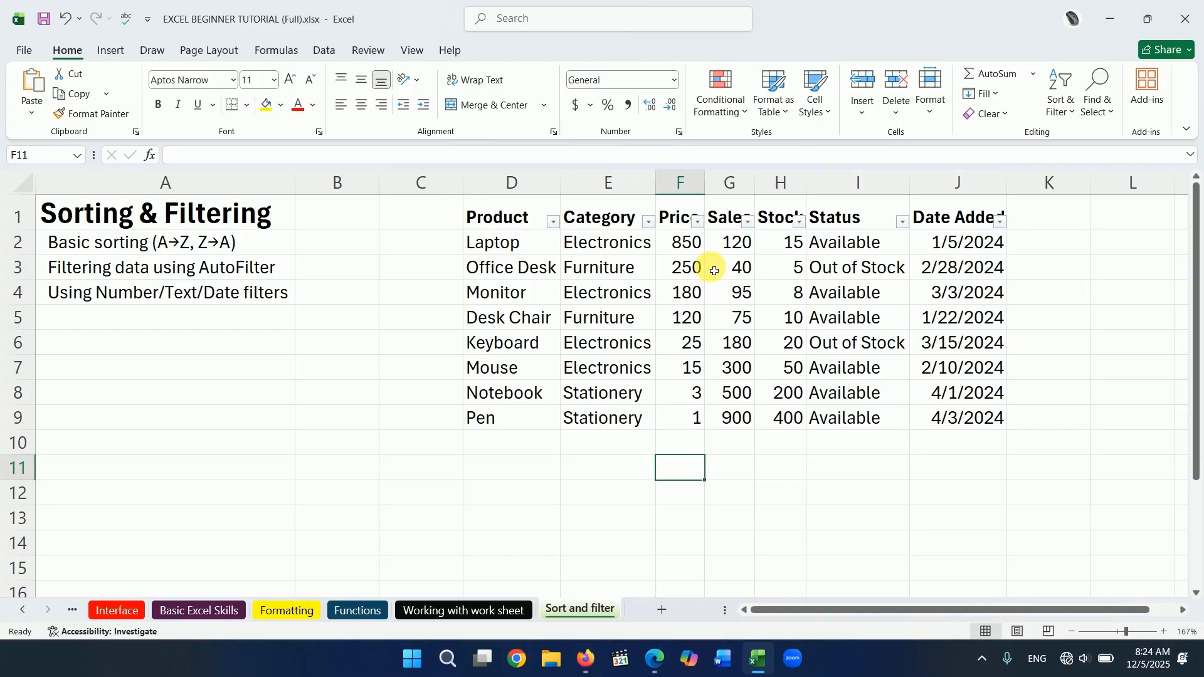
click(697, 221)
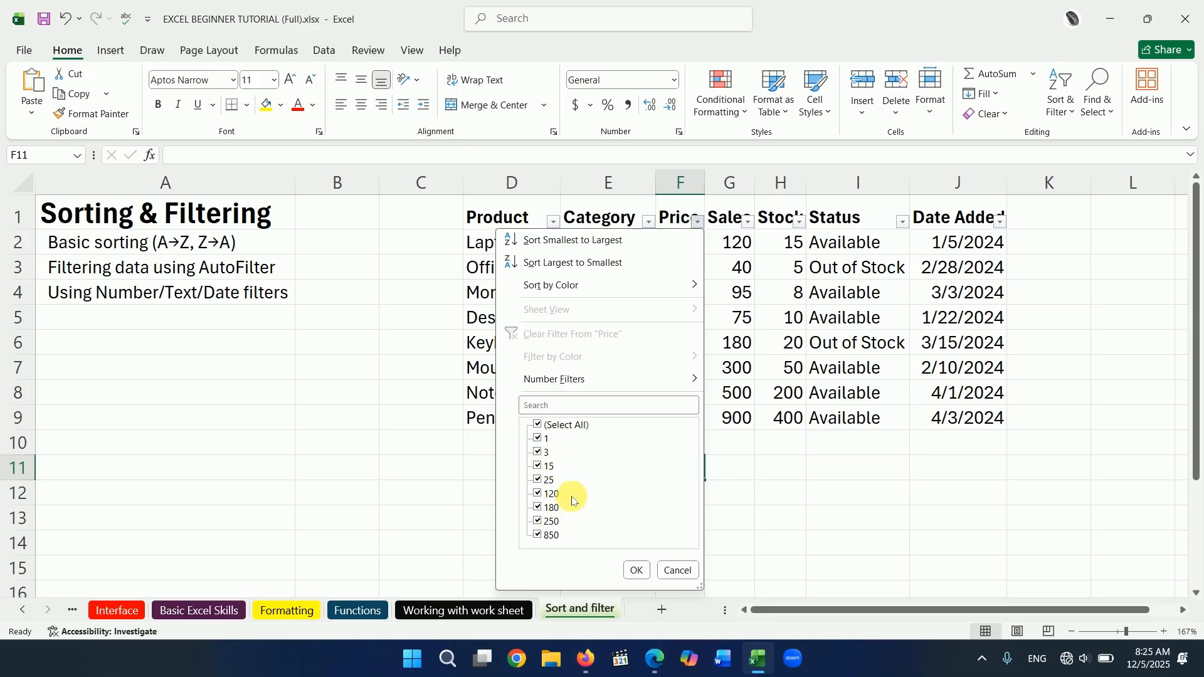
click(558, 381)
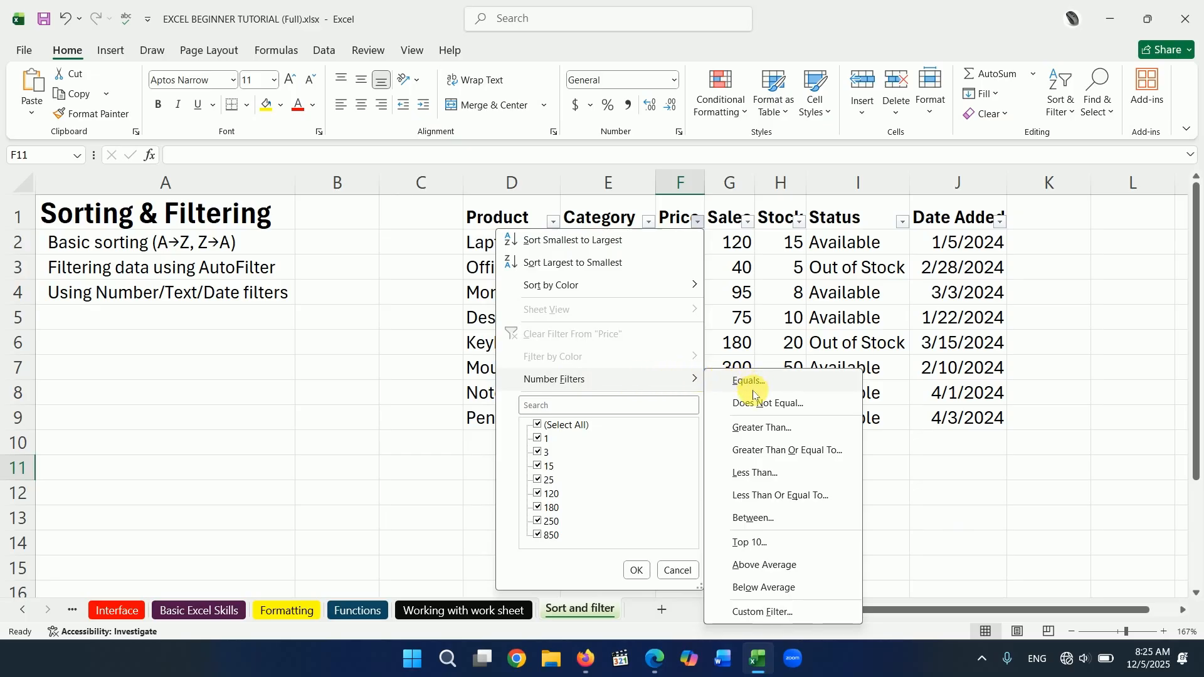
click(750, 430)
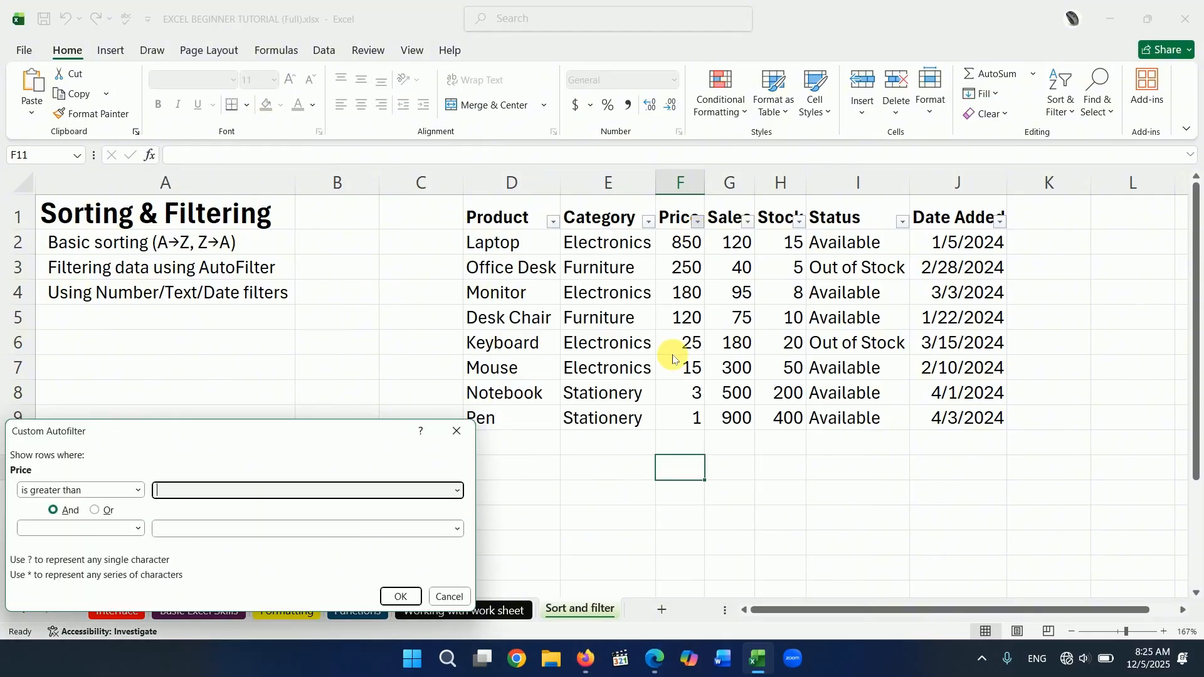
drag(379, 433, 1076, 326)
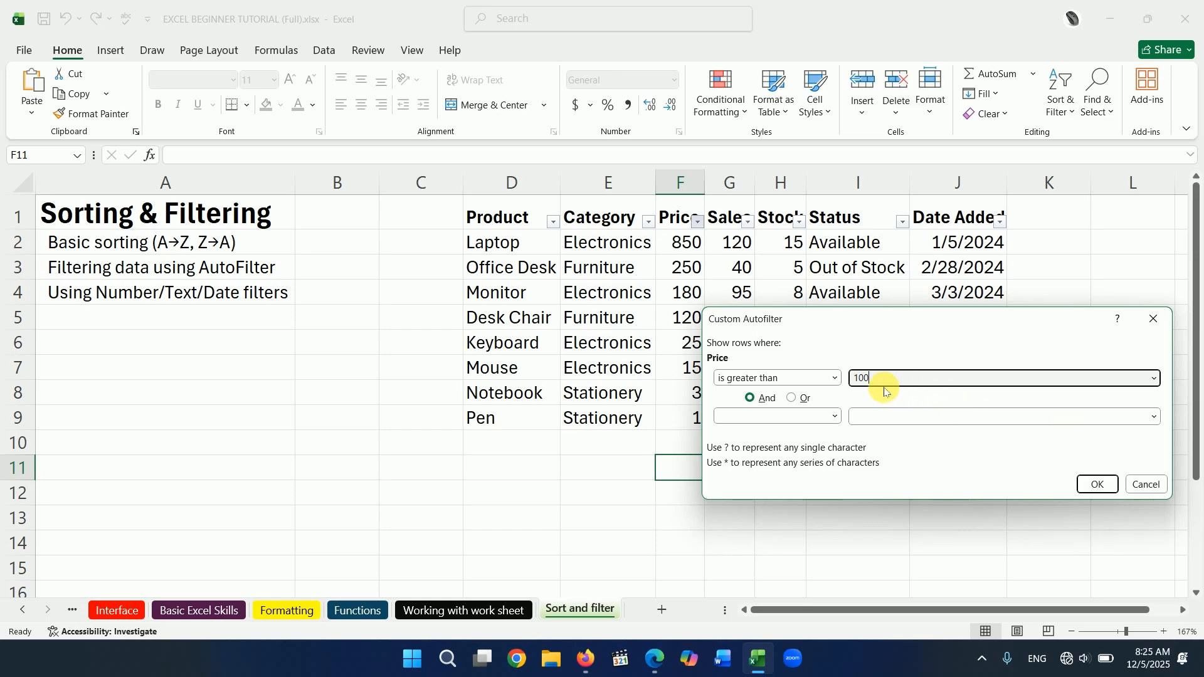
click(1091, 489)
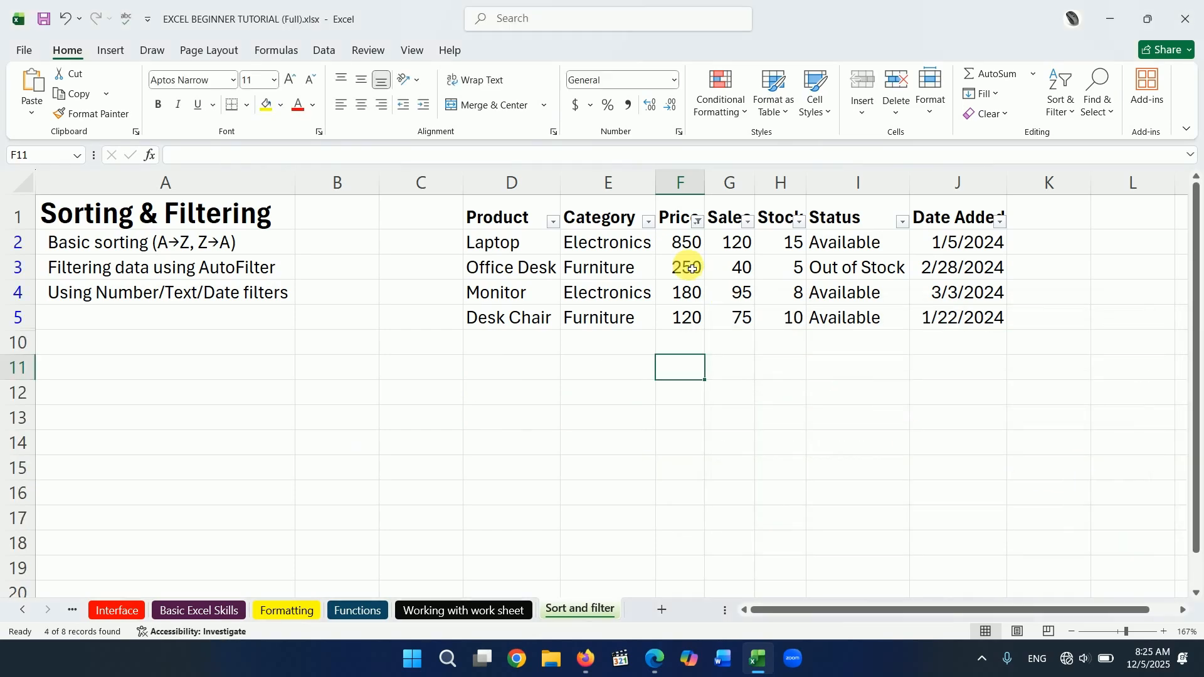
click(688, 248)
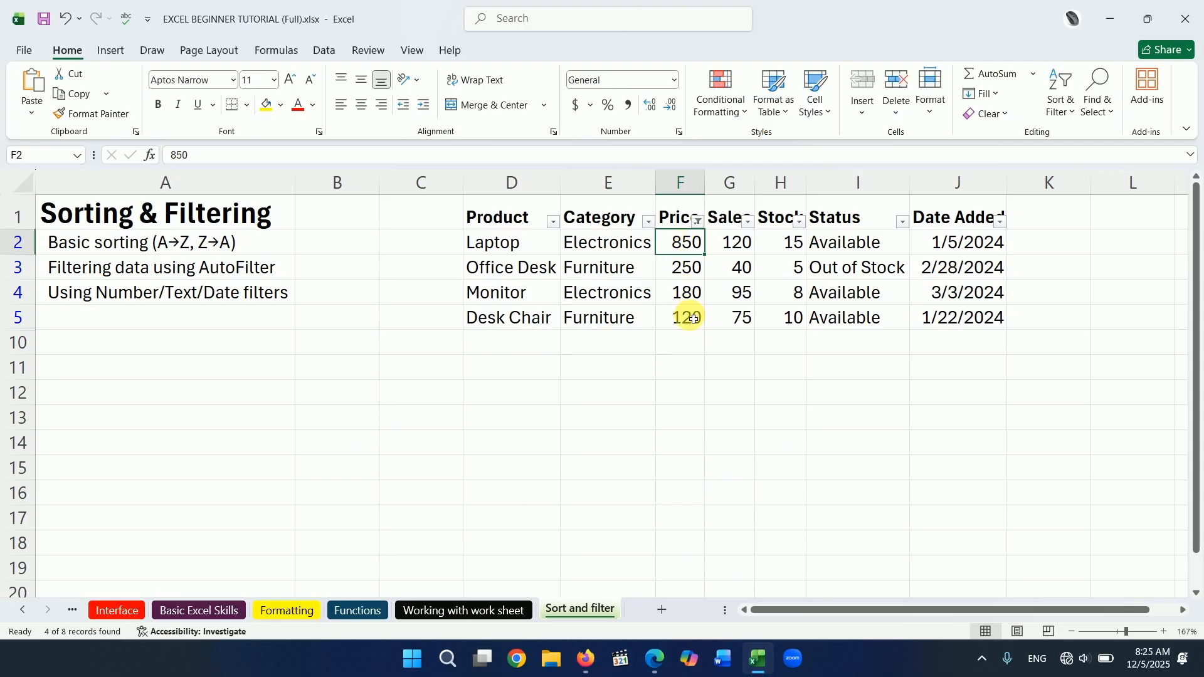
Clear the Price filter and filter the column to show only values between 100 and 500
click(697, 221)
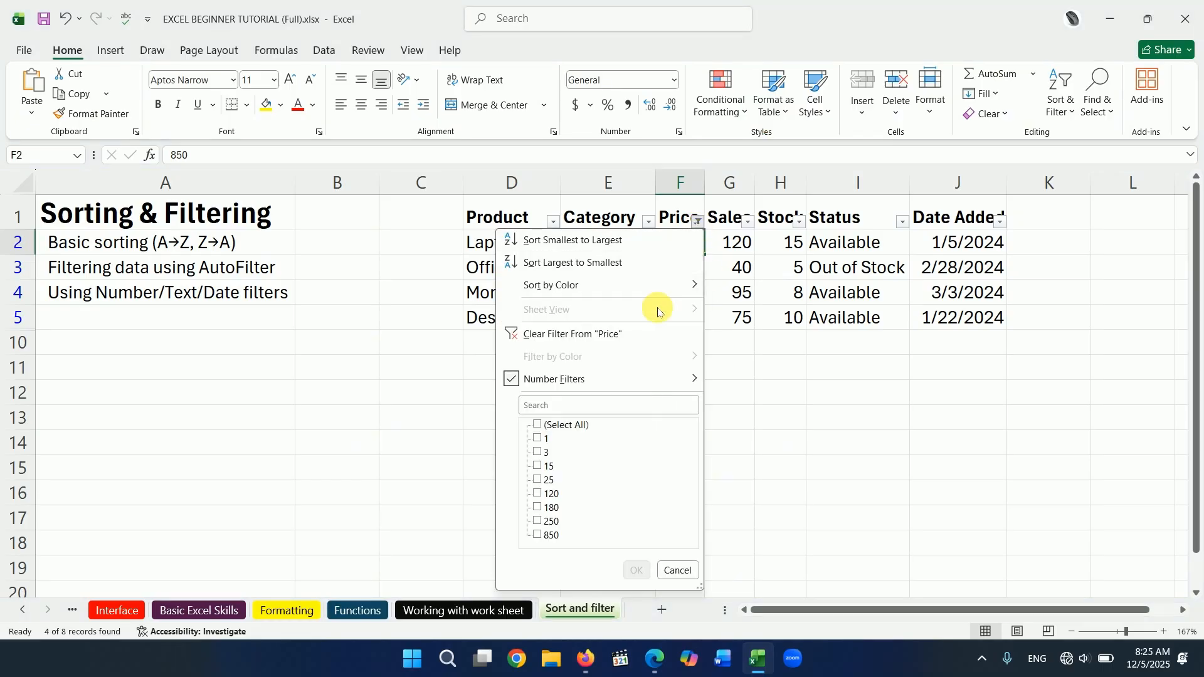
click(597, 329)
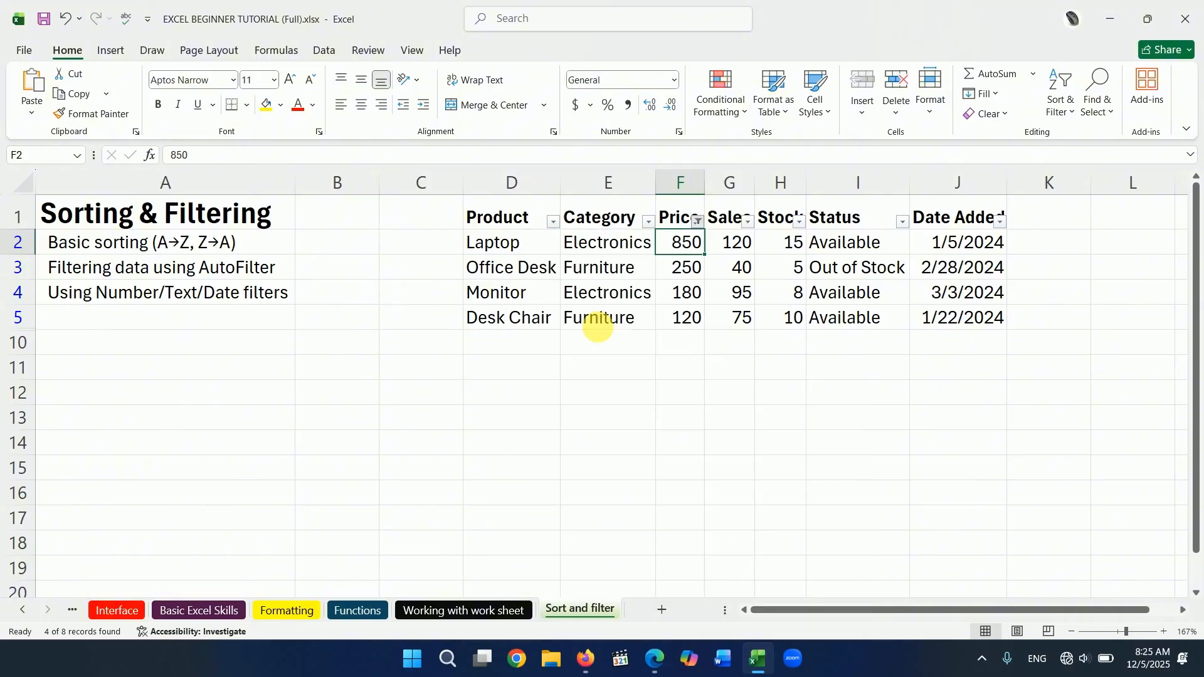
click(707, 217)
click(697, 221)
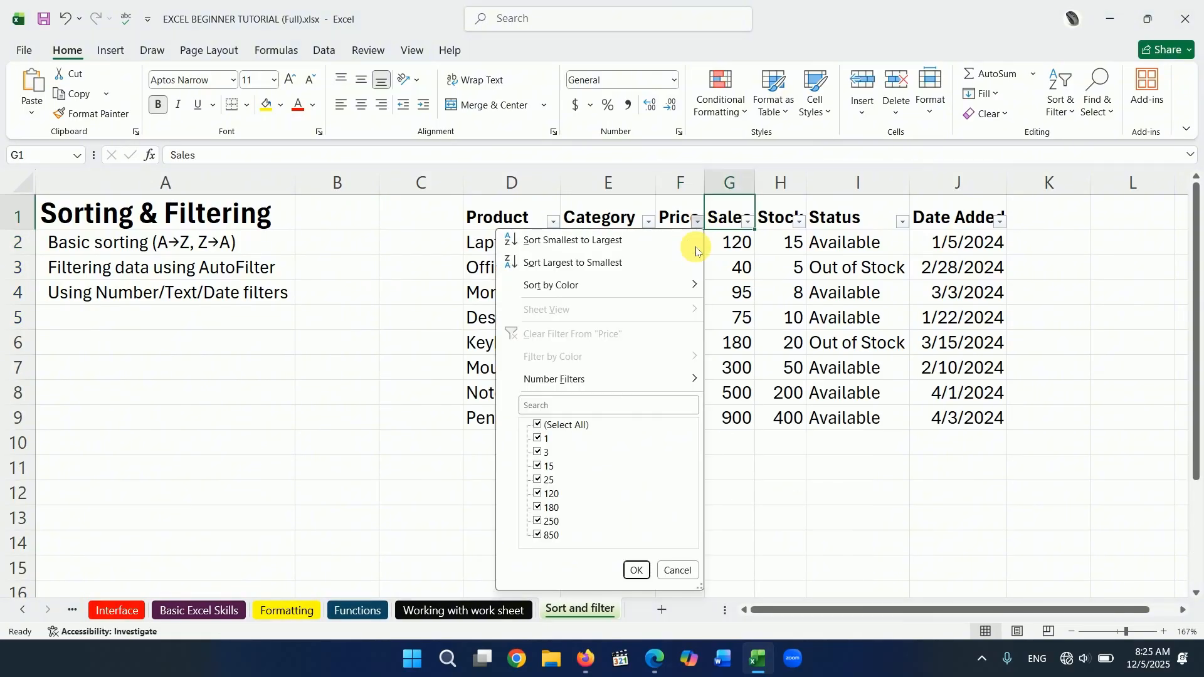
mouse_move(578, 380)
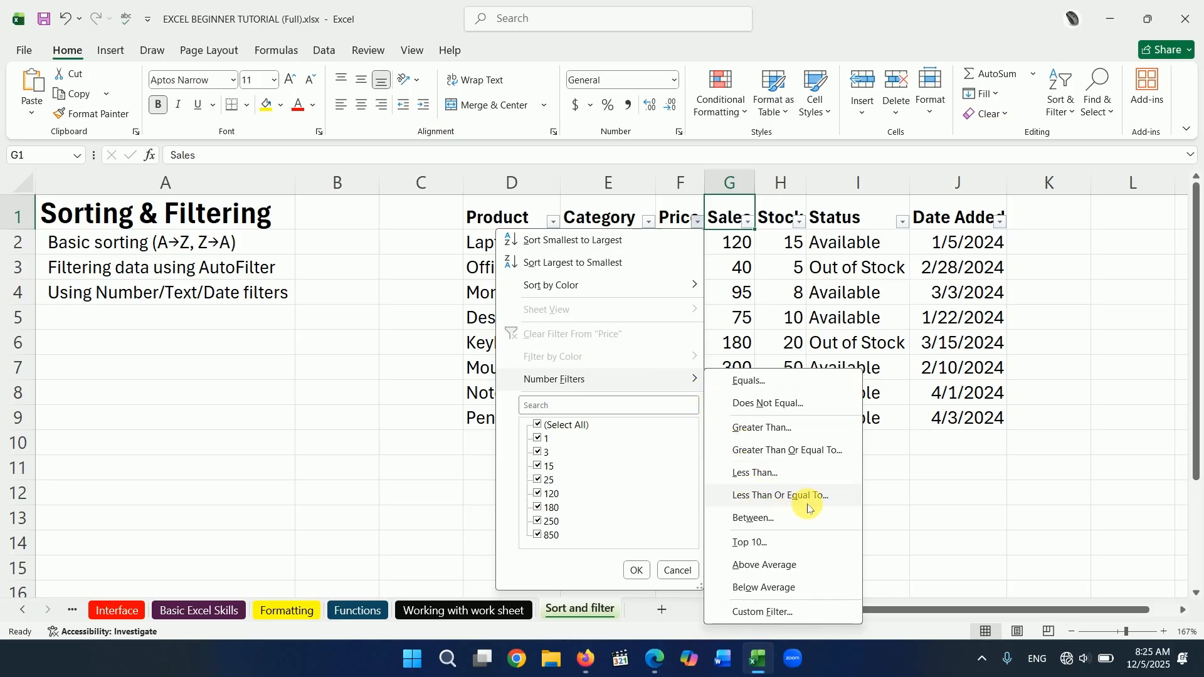
click(756, 518)
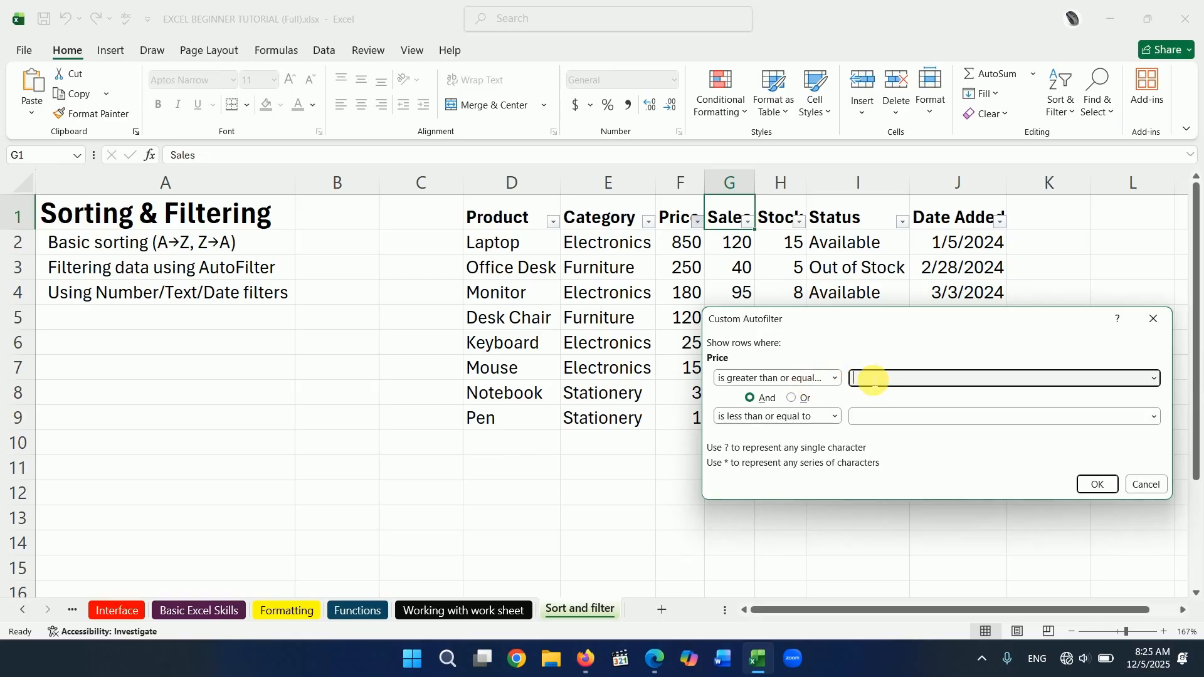
text(100)
click(891, 417)
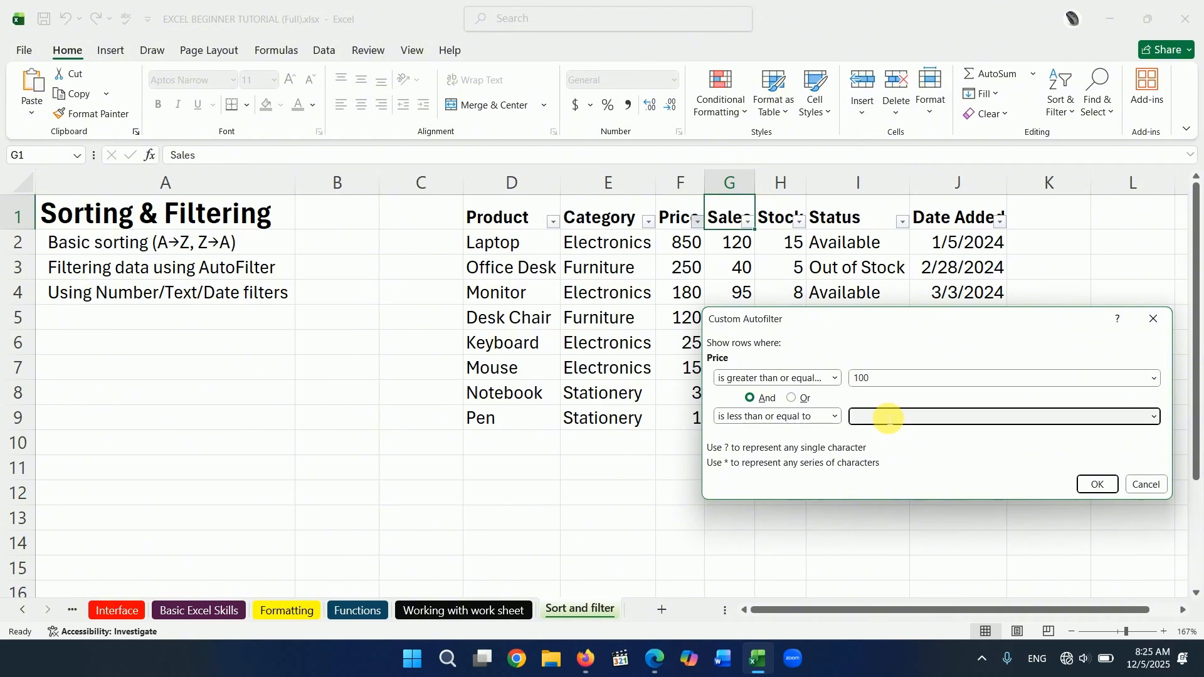
text(500)
click(1097, 484)
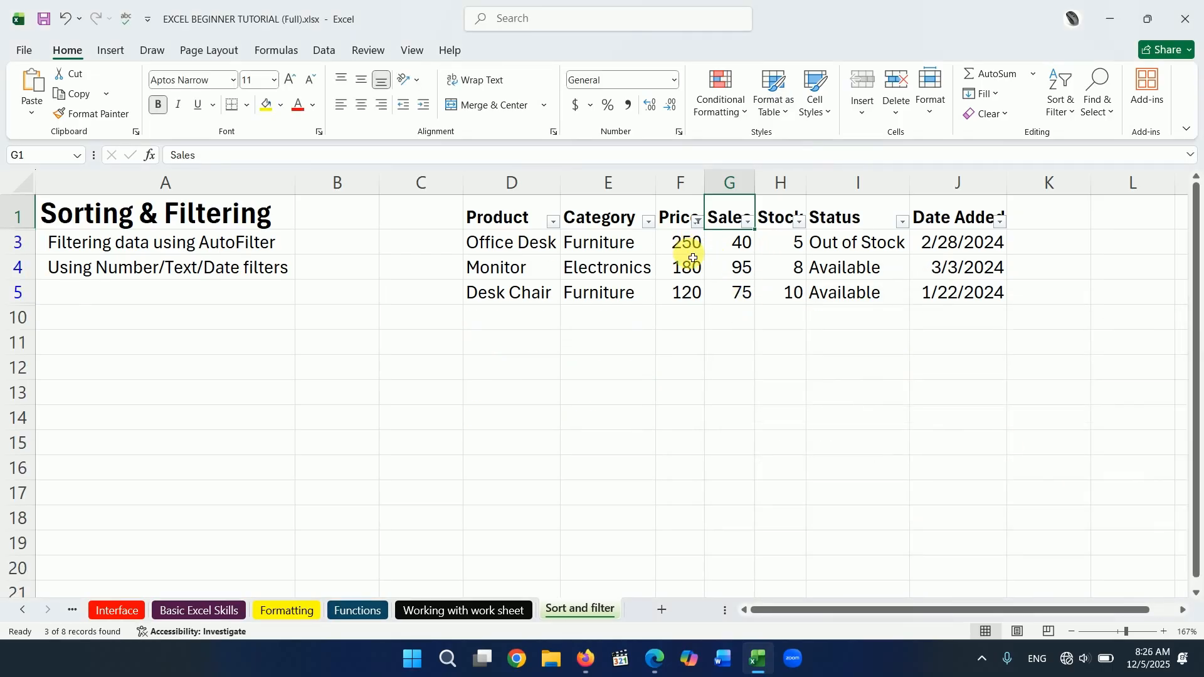
Clear the between filter from the Price column and filter it to show only the top 5 items
click(698, 221)
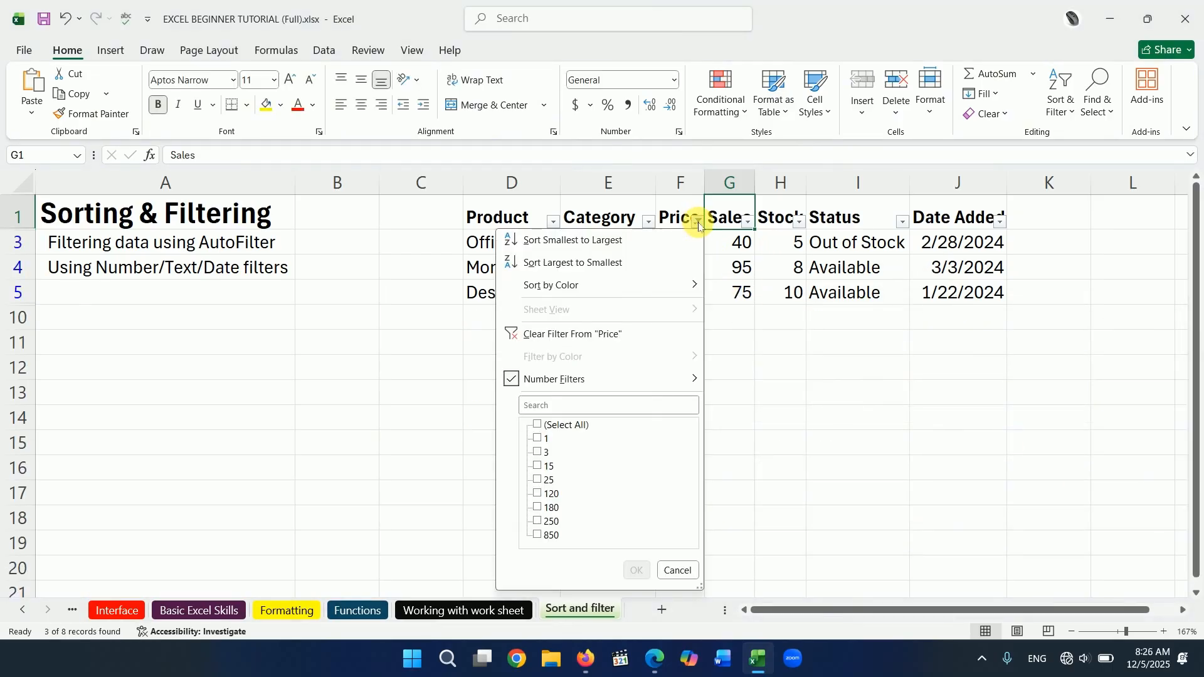
click(620, 336)
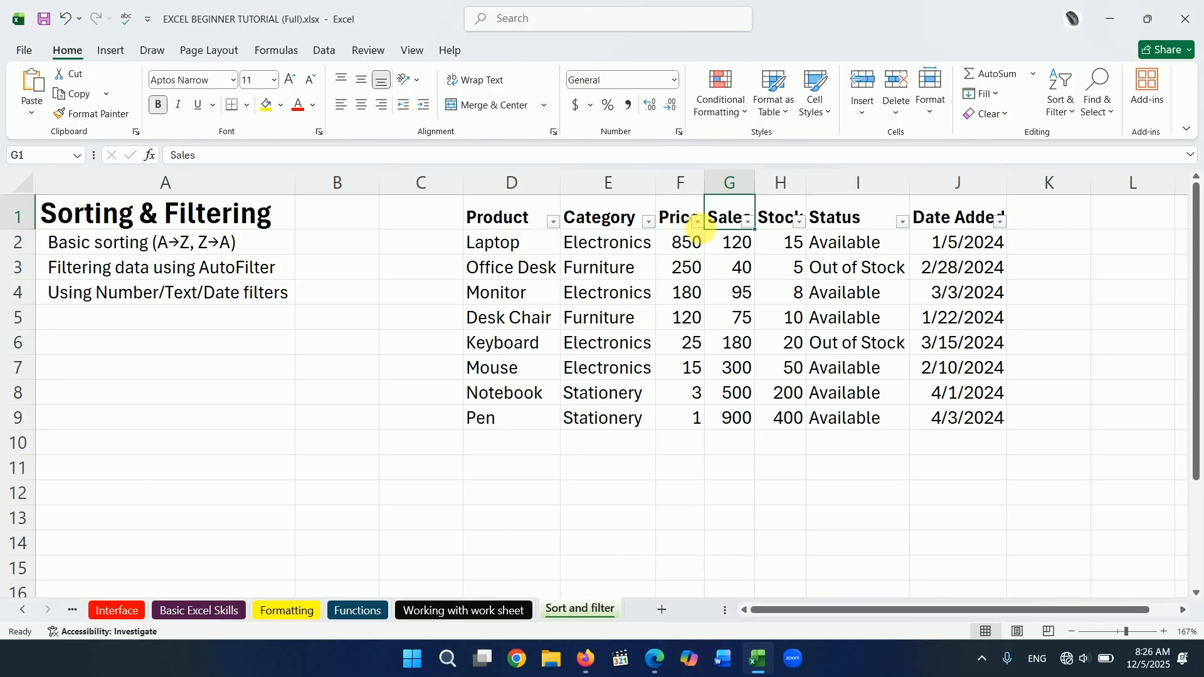
click(698, 222)
mouse_move(659, 391)
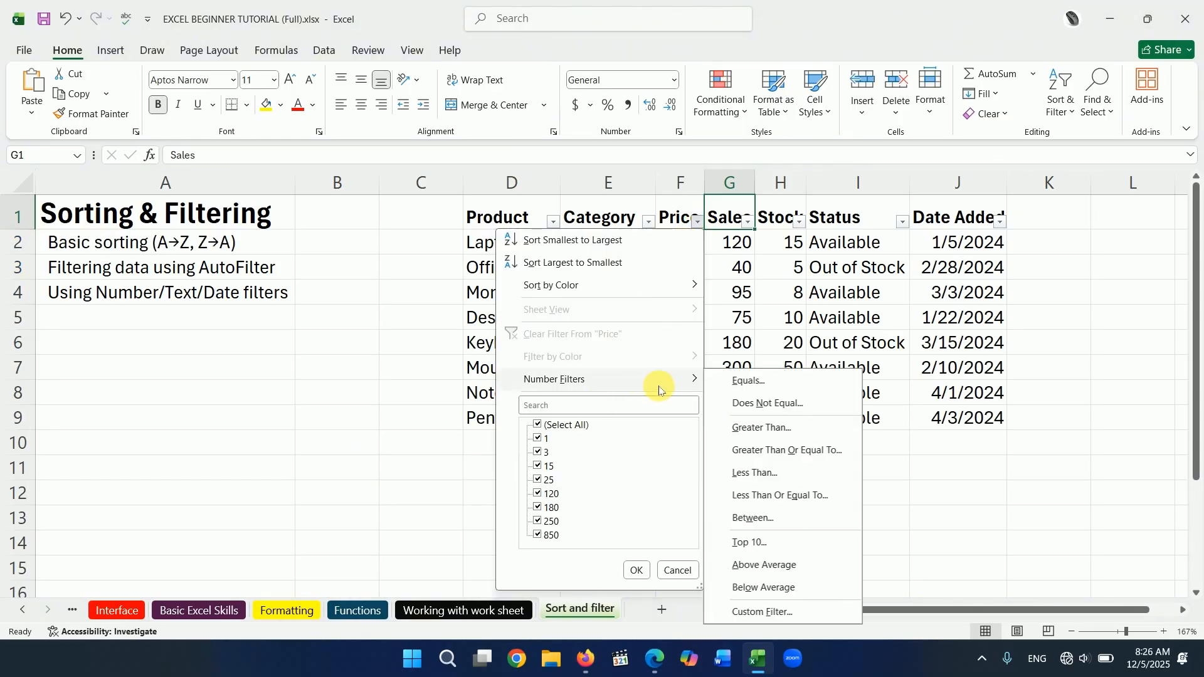
click(751, 543)
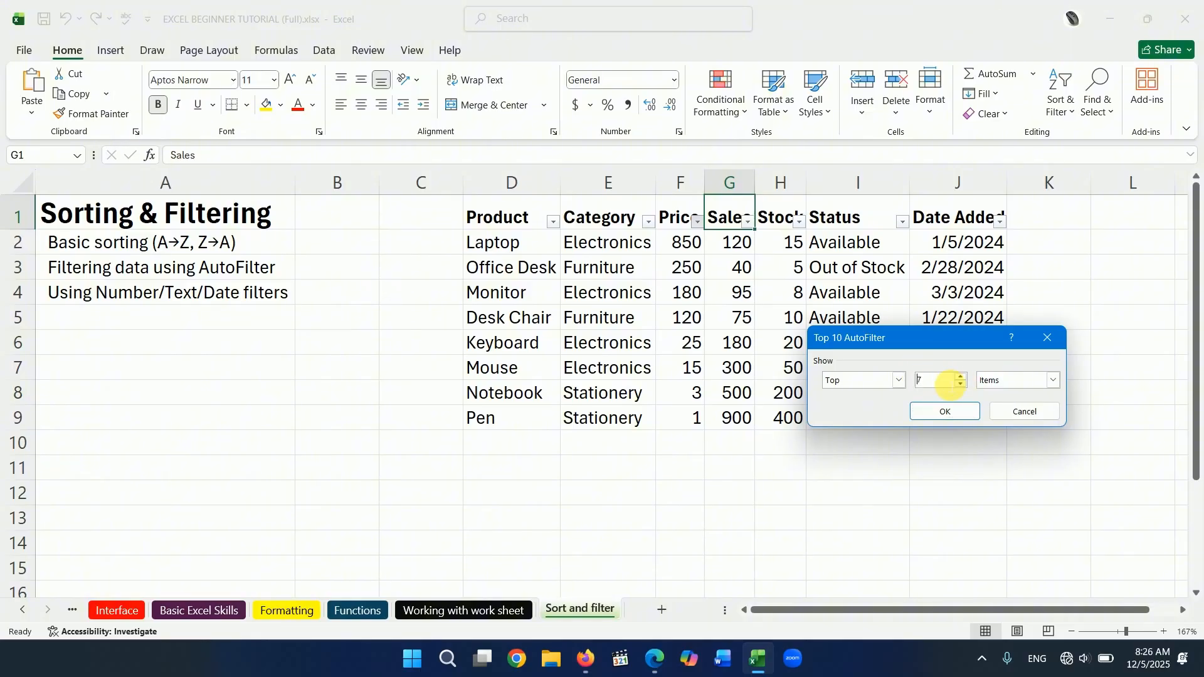
click(960, 385)
click(960, 385)
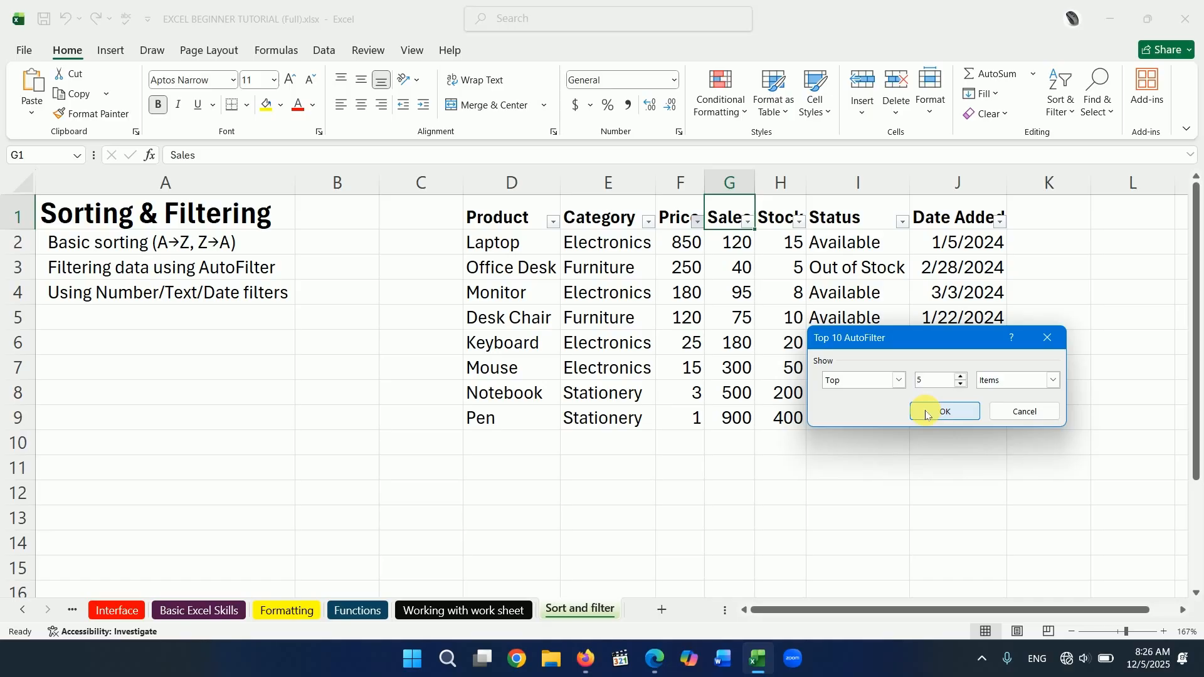
click(900, 380)
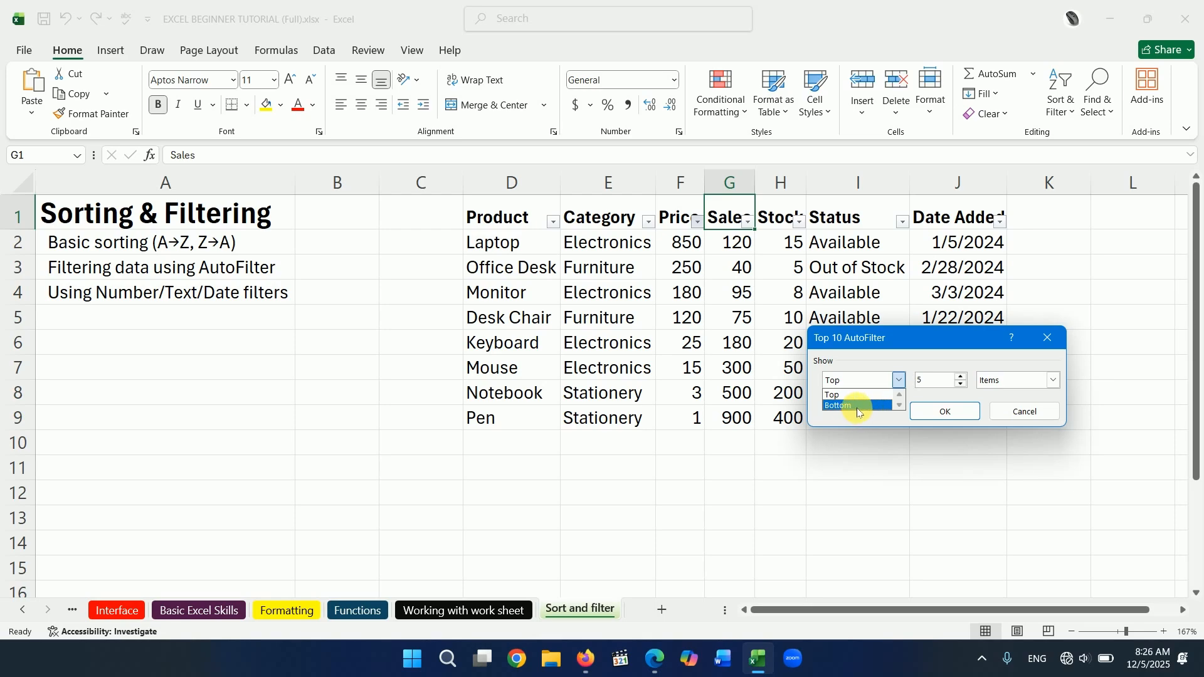
click(874, 421)
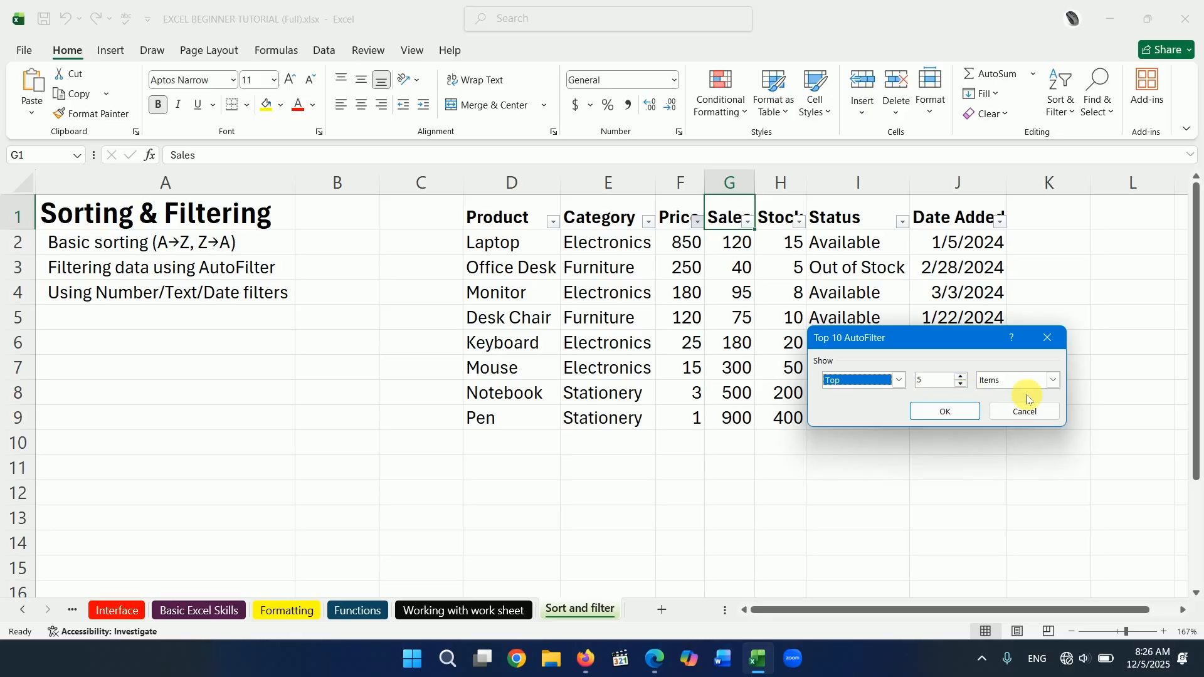
click(1046, 383)
click(940, 414)
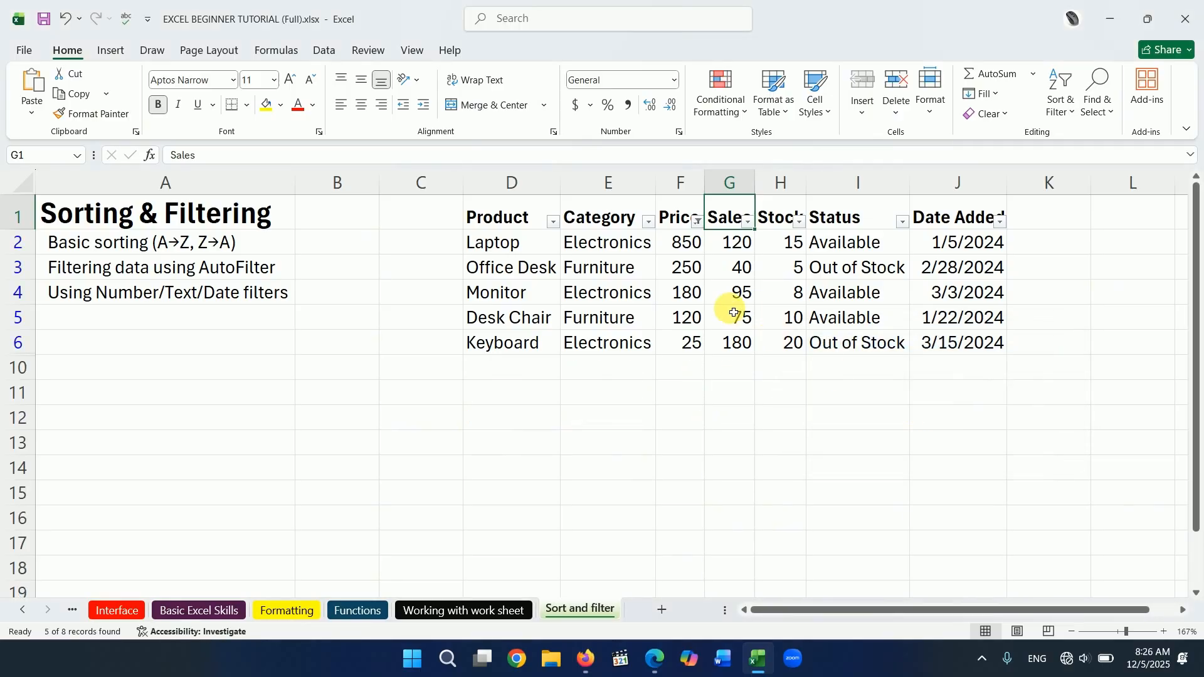
Select the Sales values of the filtered rows and clear the top-items filter from the Price column
click(737, 390)
drag(729, 252, 731, 340)
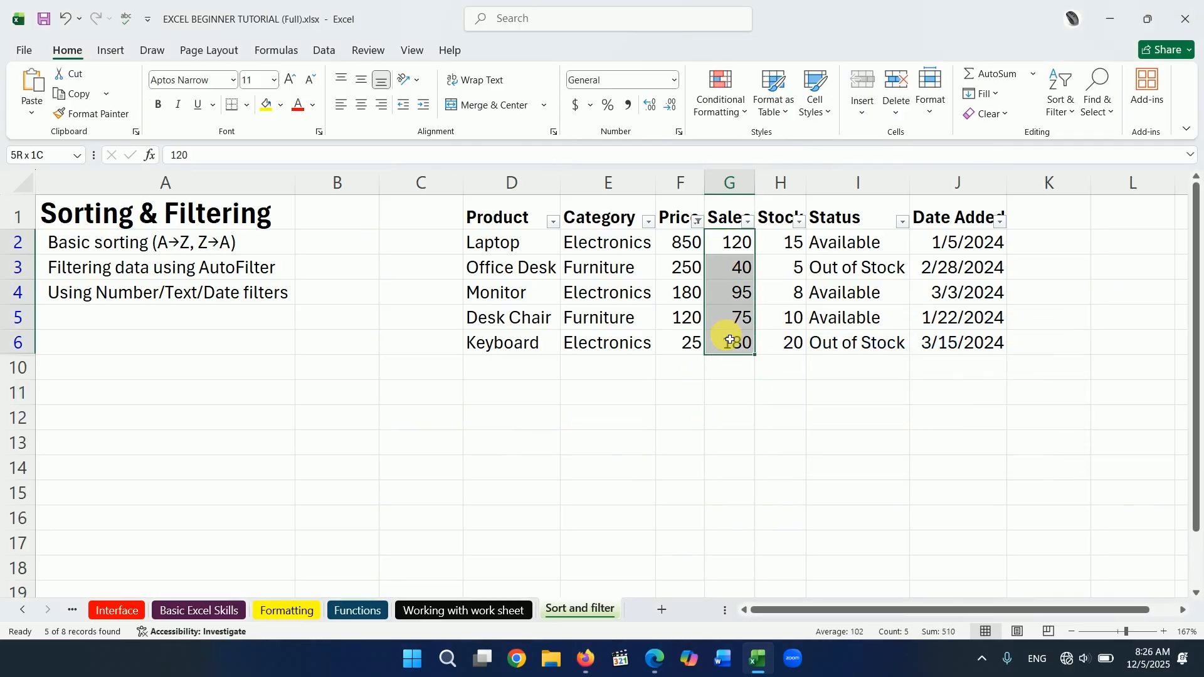
click(697, 221)
click(586, 334)
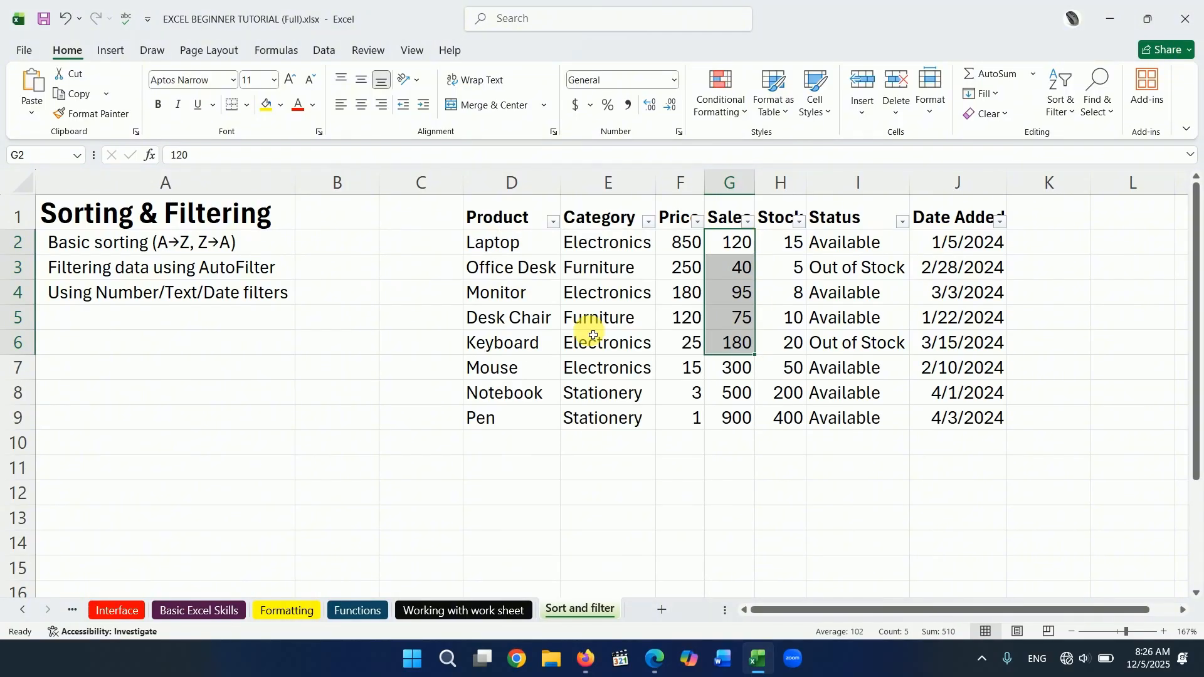
click(837, 461)
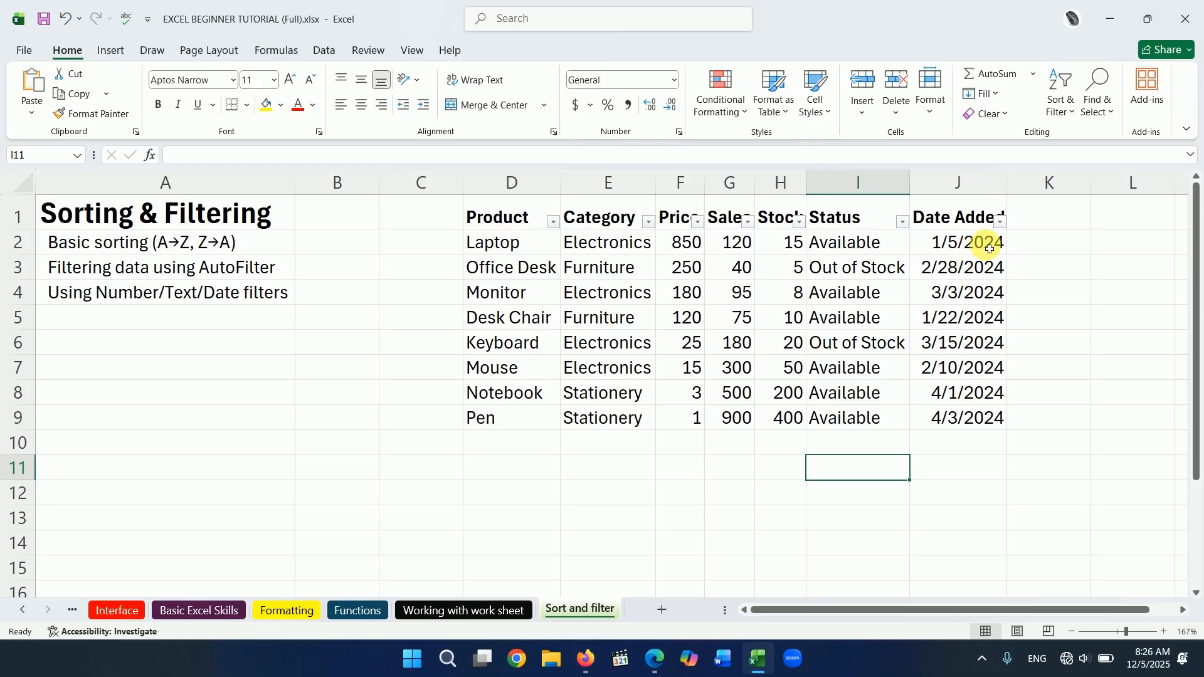
Compare the Date Added and Price filter options and filter the Date Added column to show only Last Month
click(1001, 222)
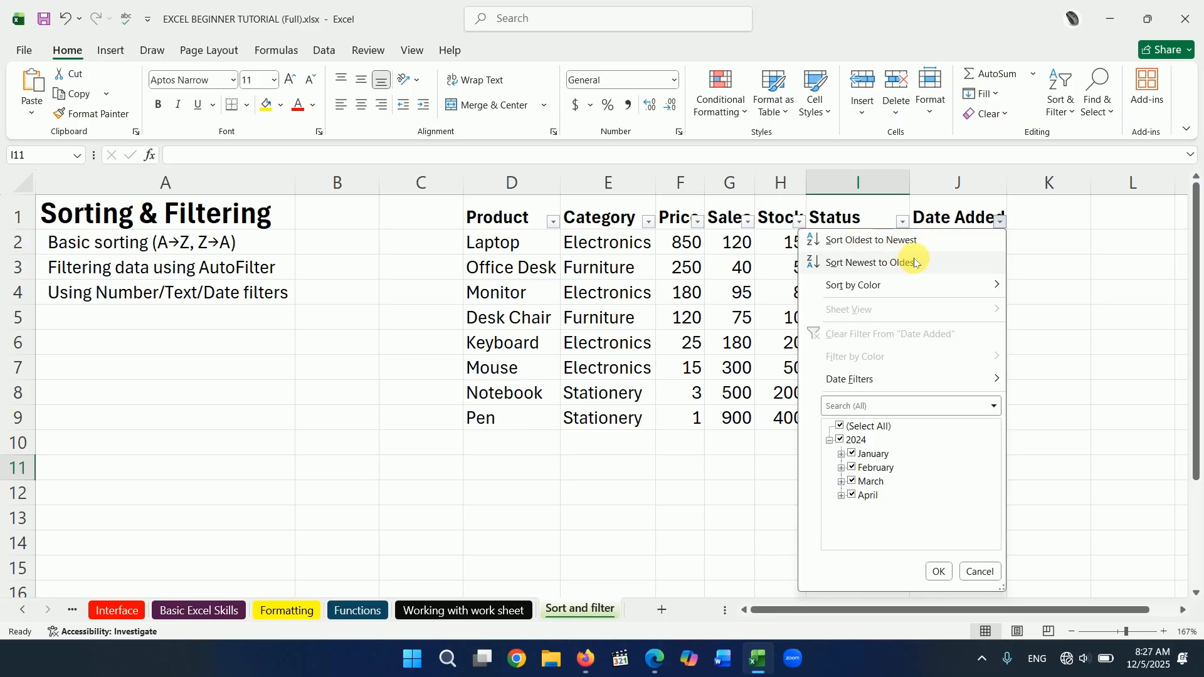
click(701, 233)
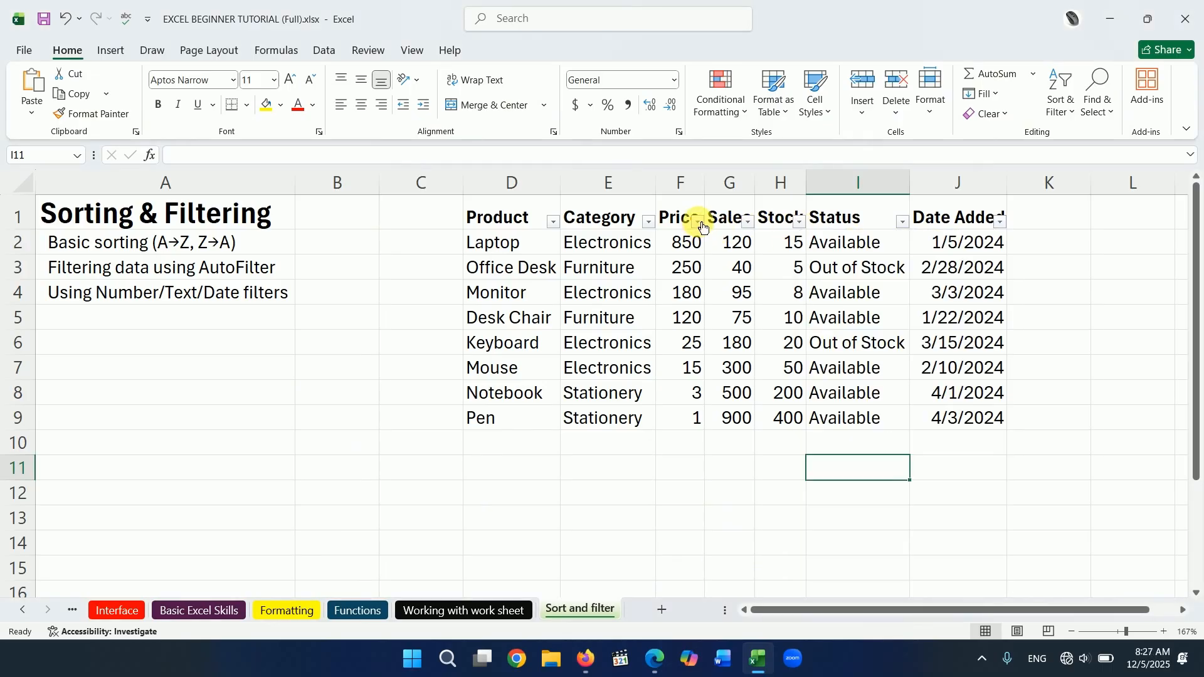
click(700, 223)
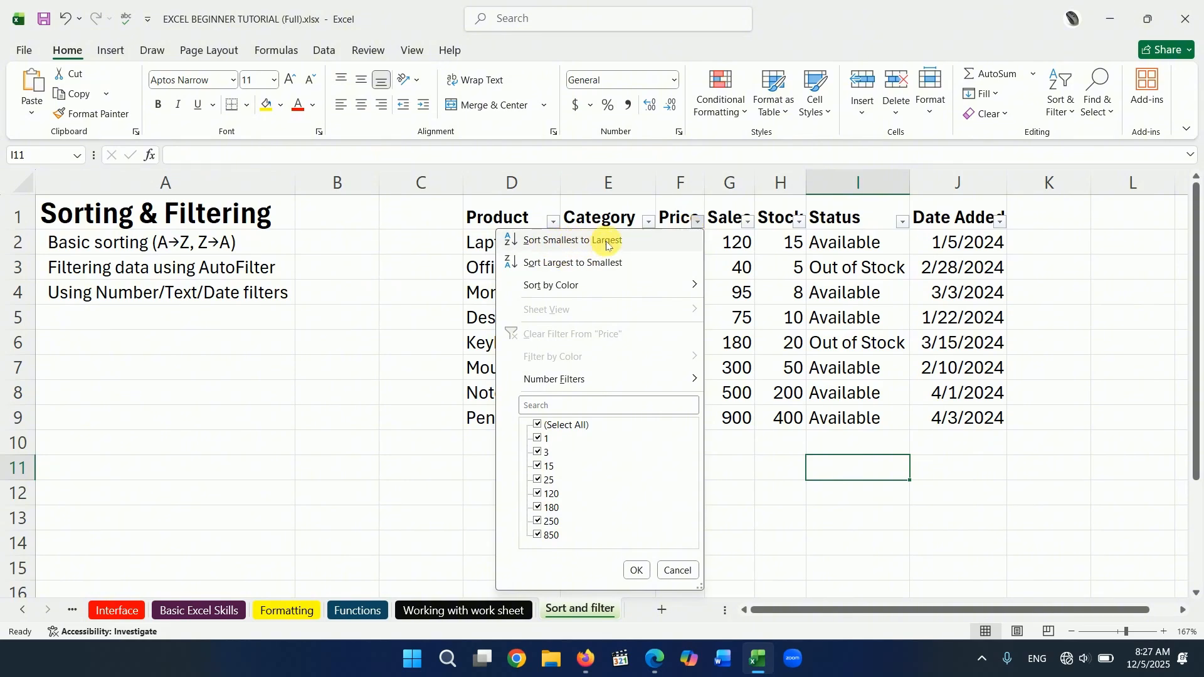
click(1002, 231)
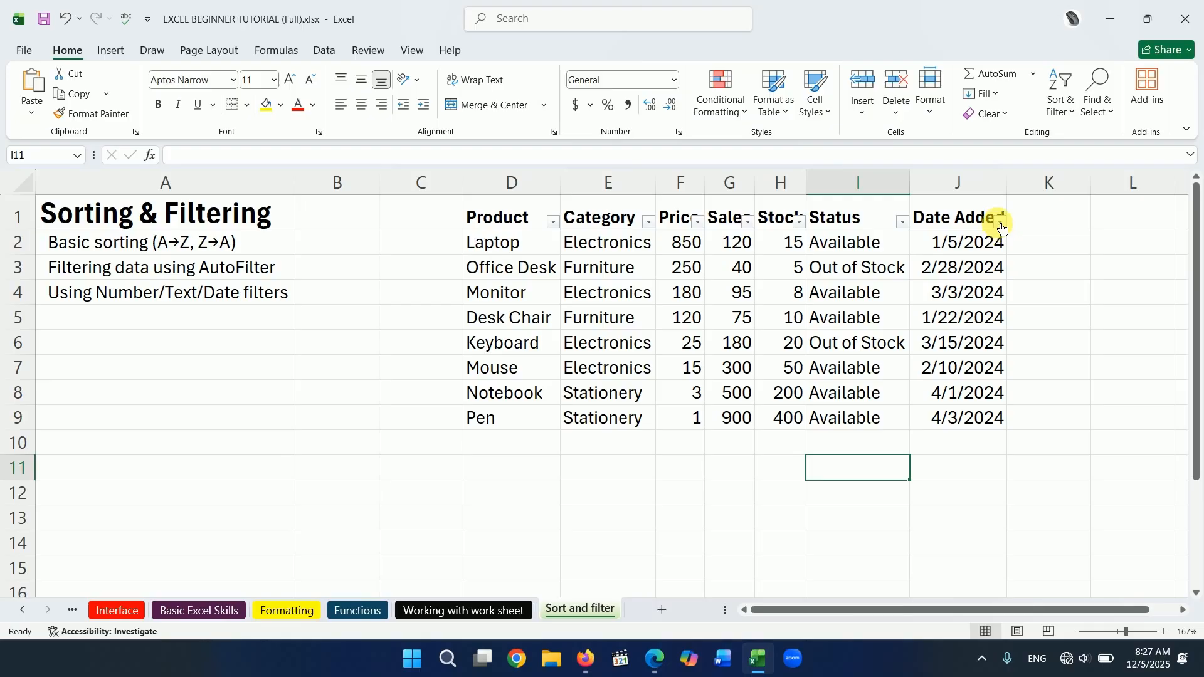
click(1000, 222)
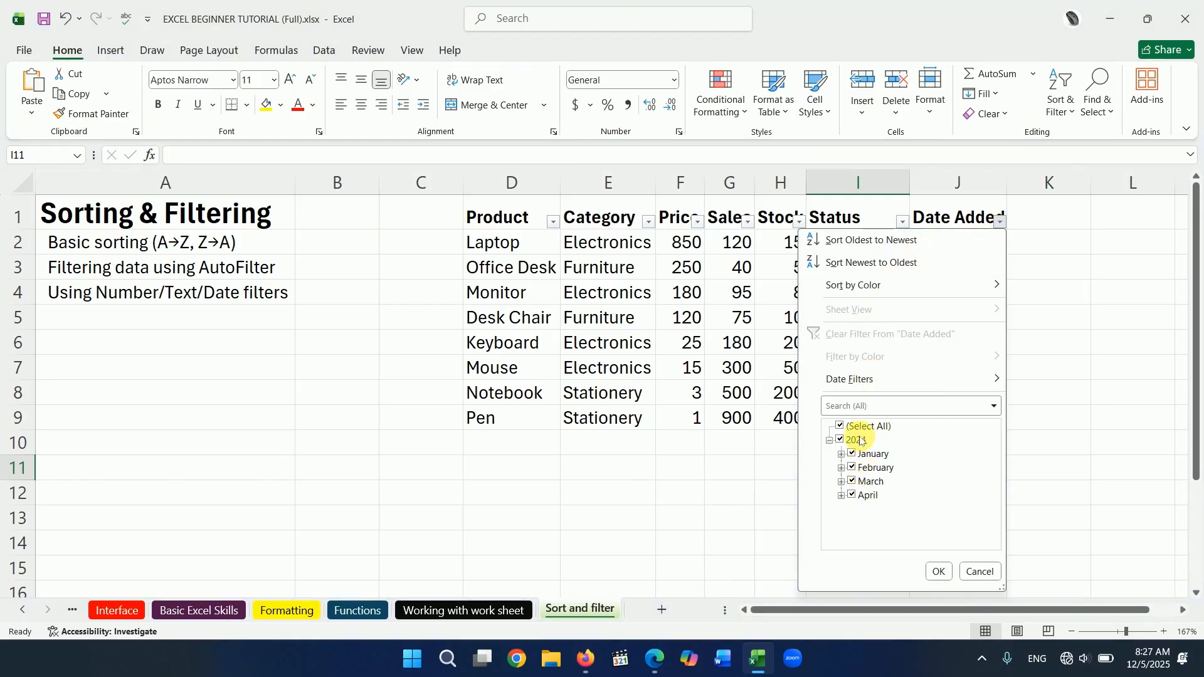
mouse_move(841, 381)
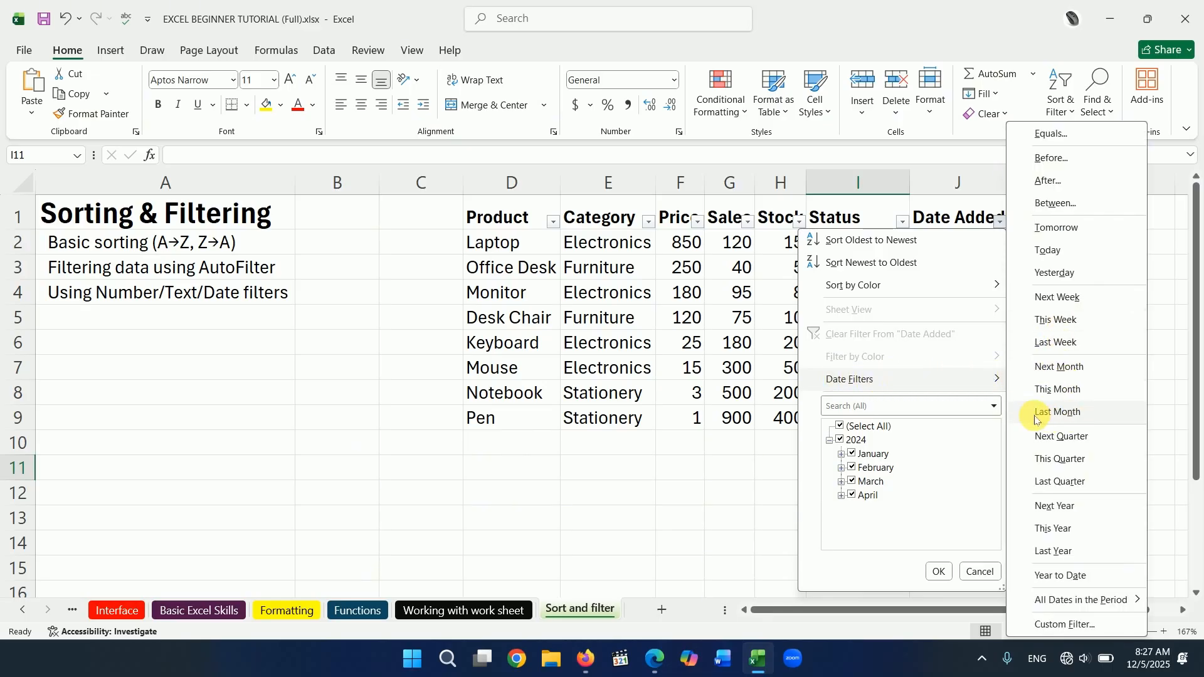
click(1054, 413)
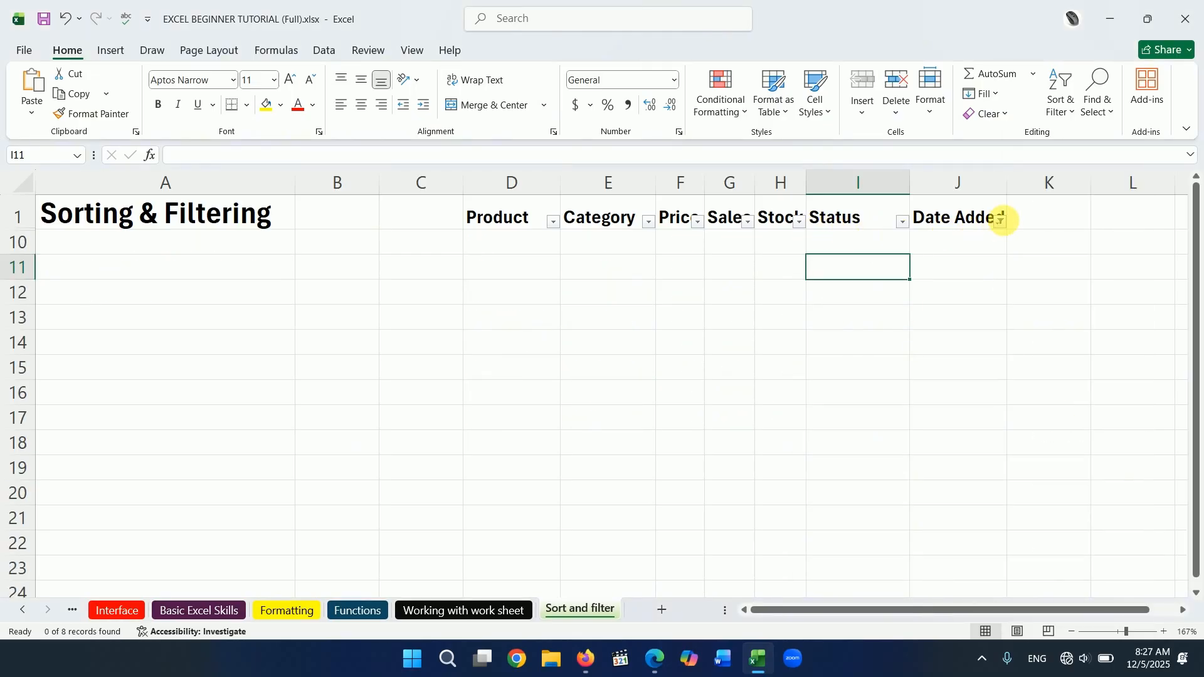
Clear the Last Month filter from the Date Added column and filter it to show only Last Year
click(1001, 220)
click(887, 335)
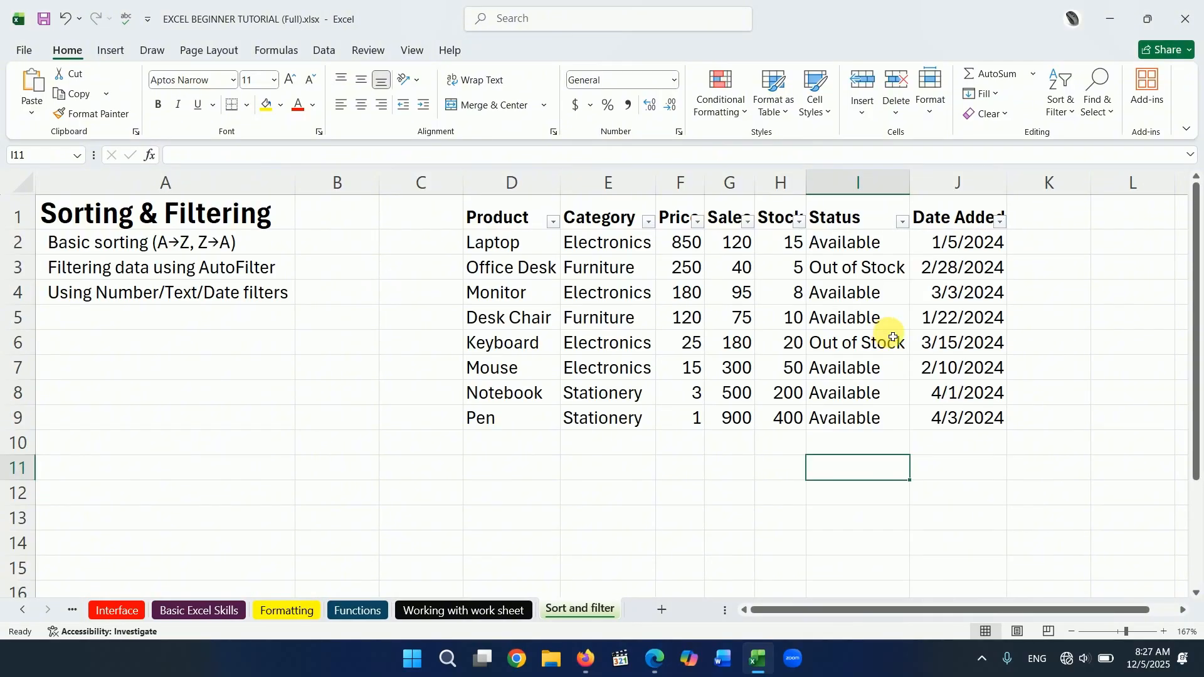
click(1001, 221)
mouse_move(941, 379)
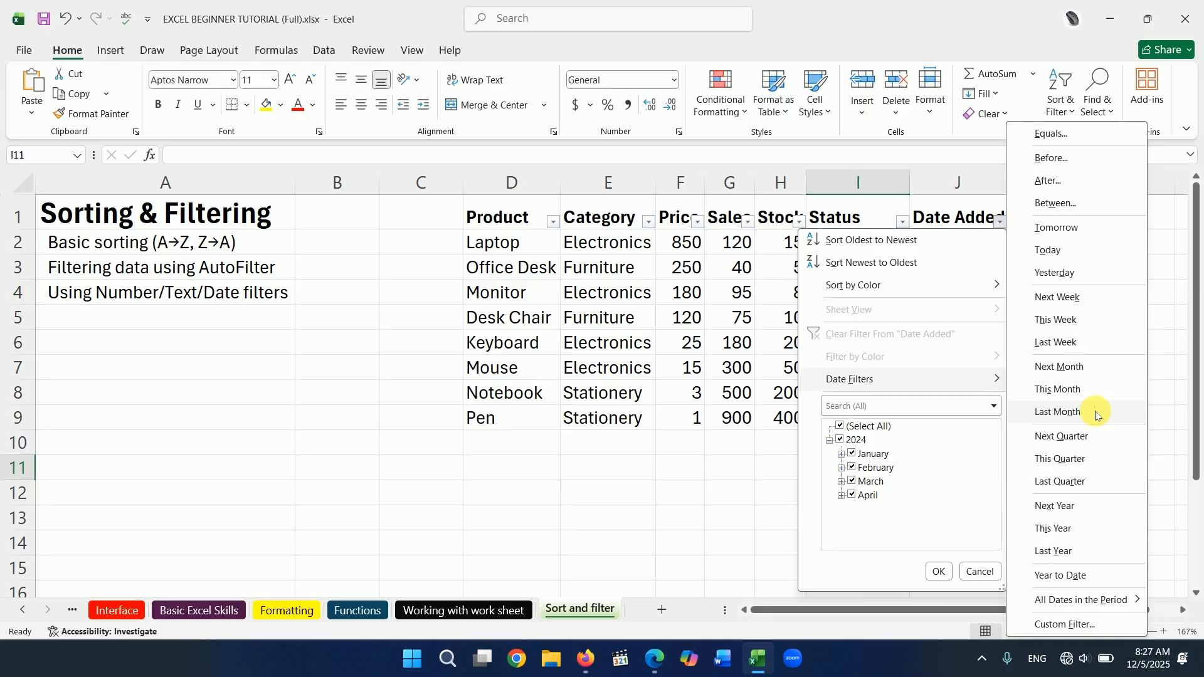
click(1057, 554)
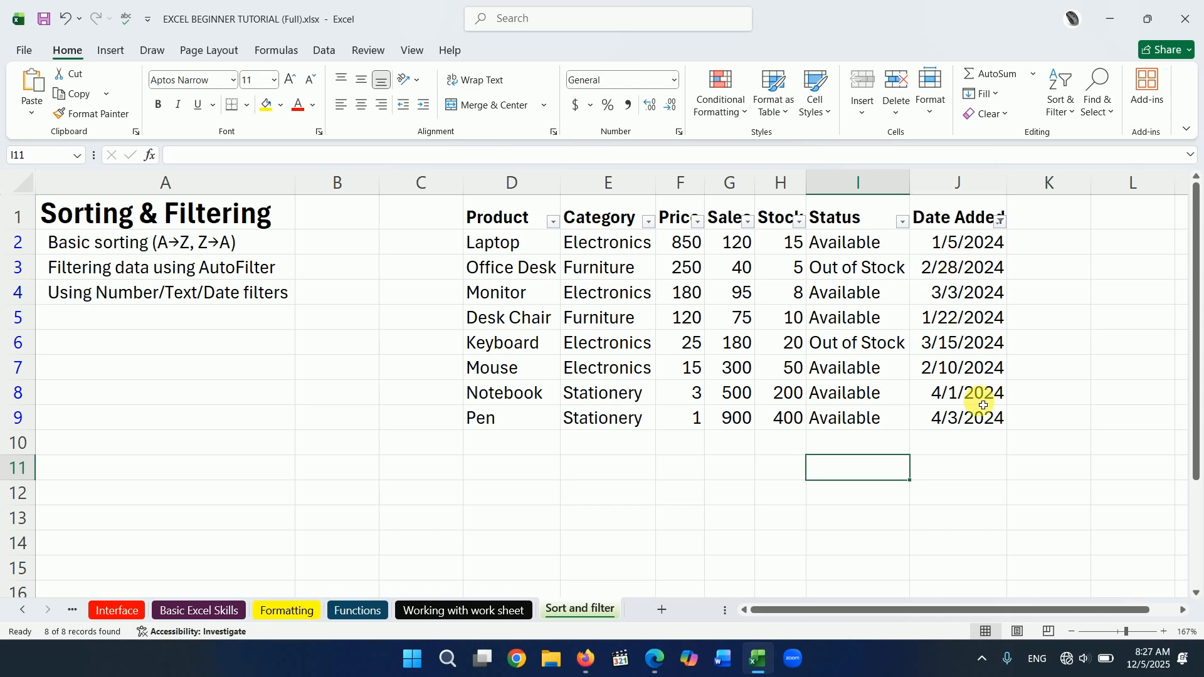
Change the Date Added value of the Pen row to 4/3/2025
double_click(1003, 425)
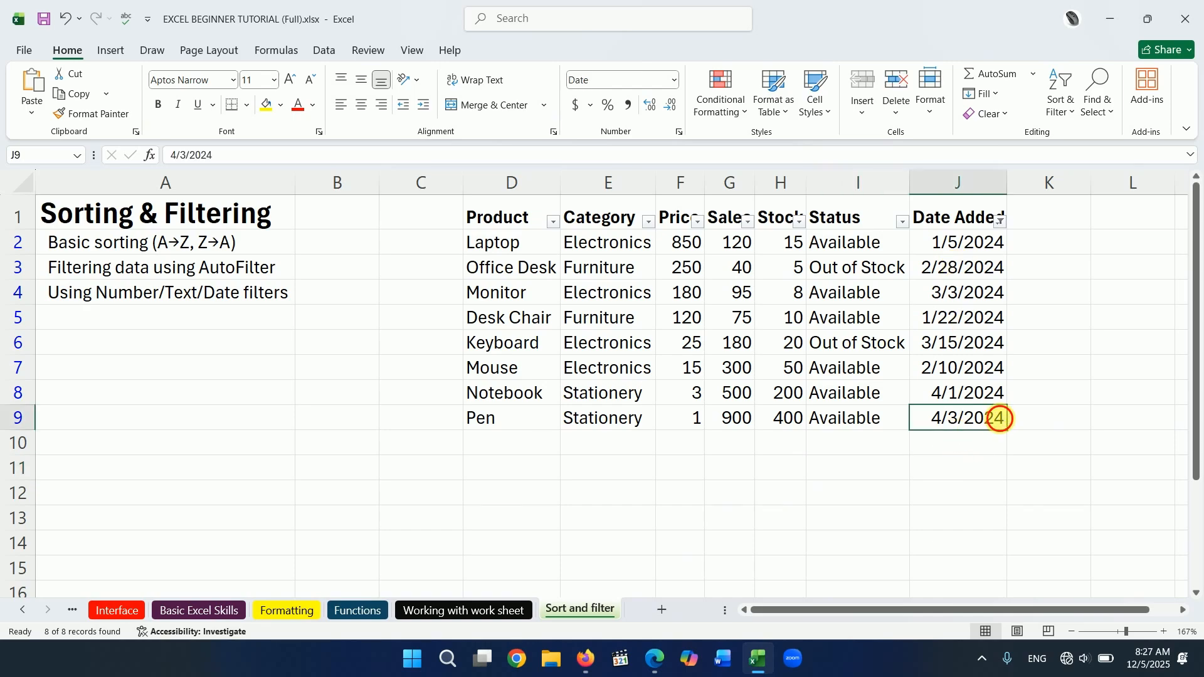
key(BackSpace)
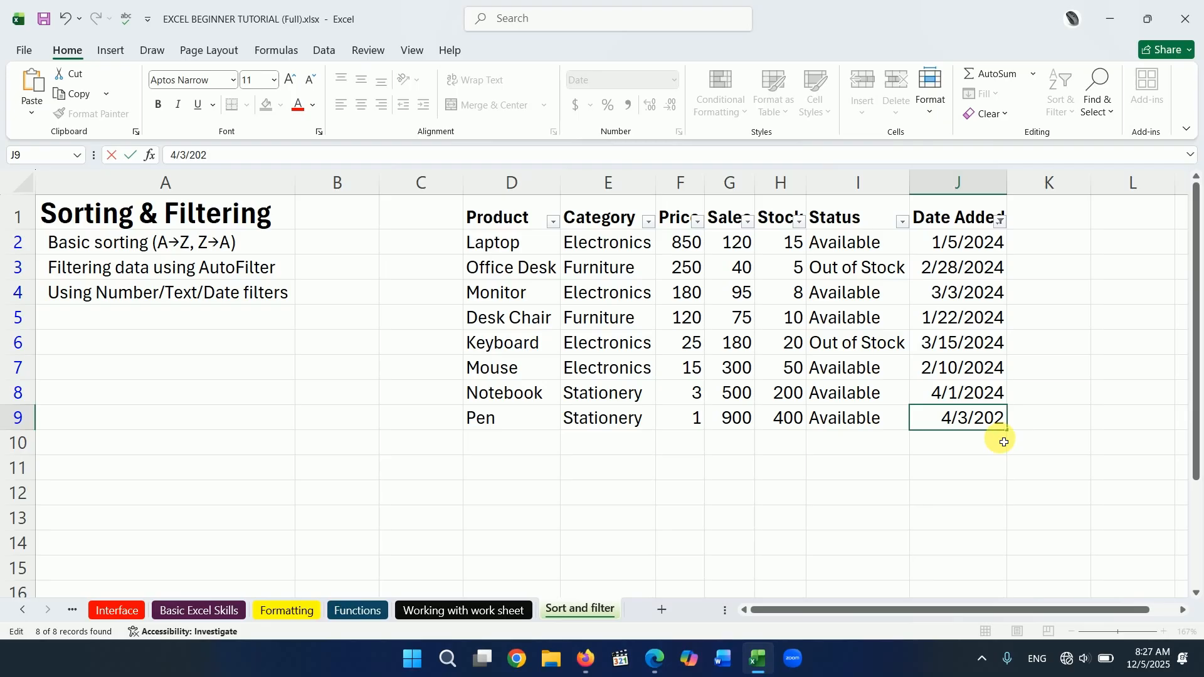
text(5)
key(Return)
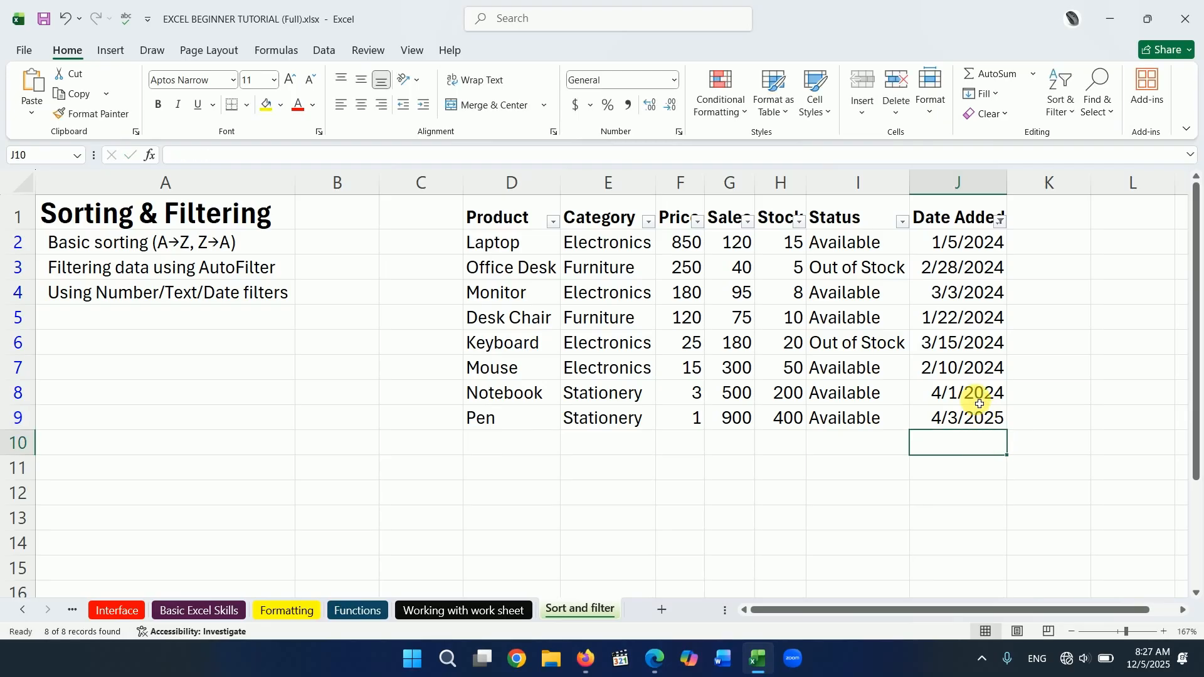
Filter the Date Added column to show only This Year
click(1000, 221)
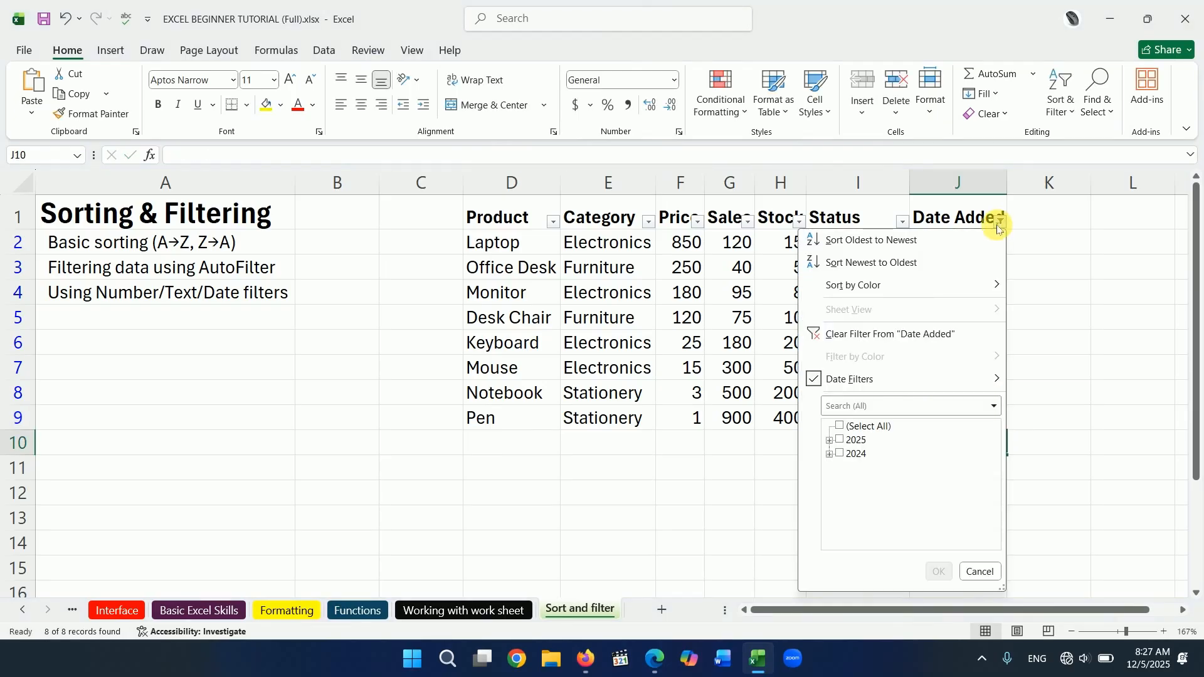
mouse_move(859, 379)
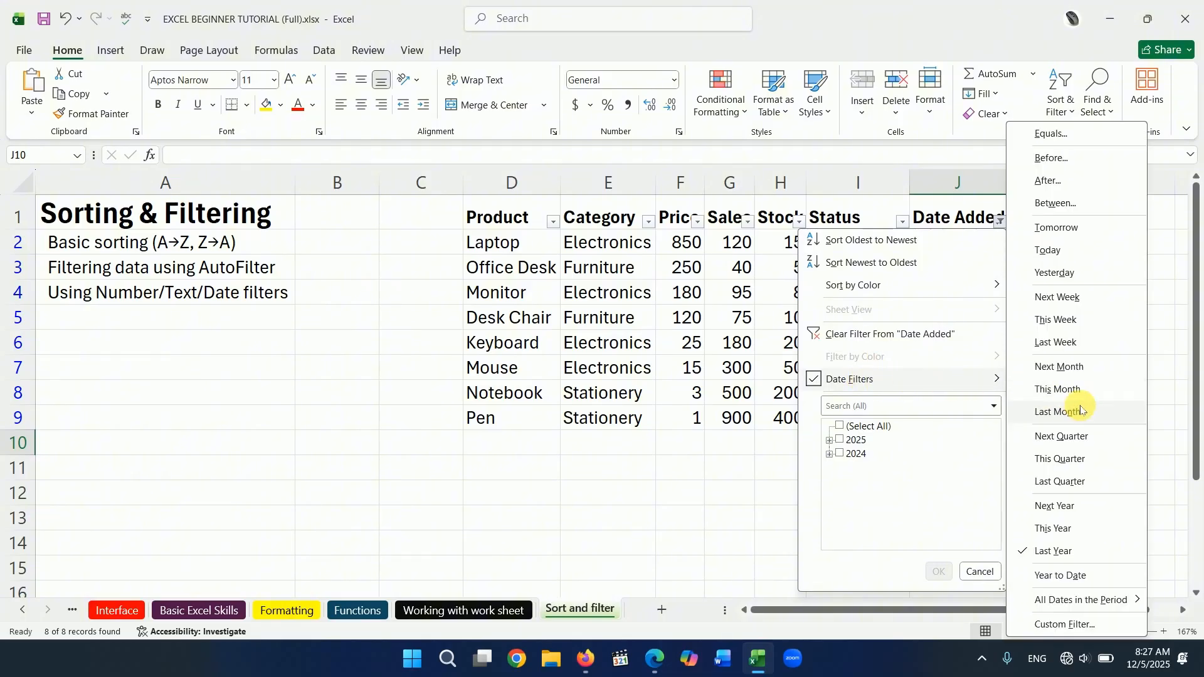
click(1053, 528)
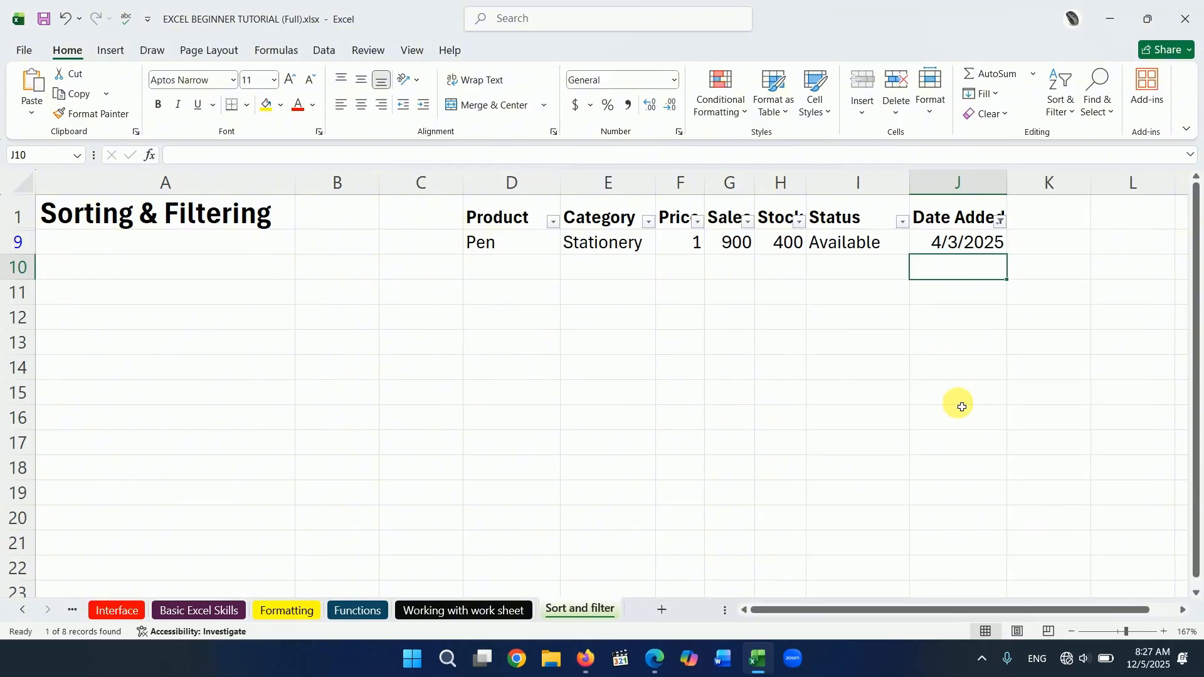
click(960, 364)
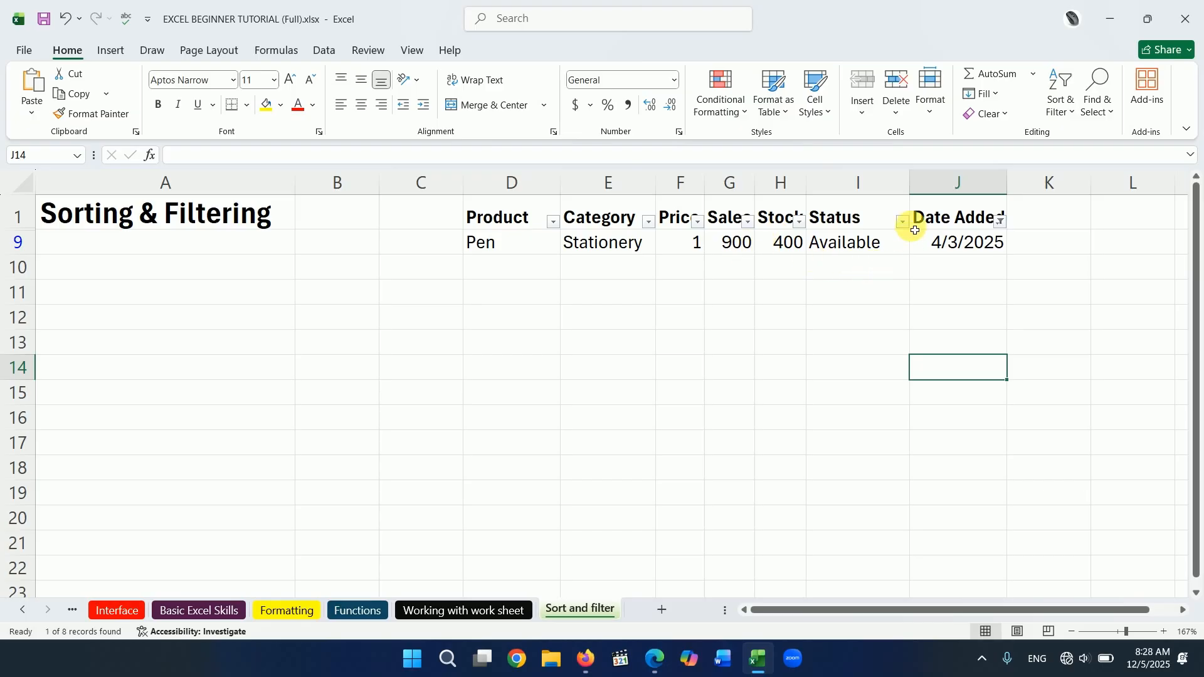
Clear the This Year filter from the Date Added column and review the available date filter options without applying one
click(999, 223)
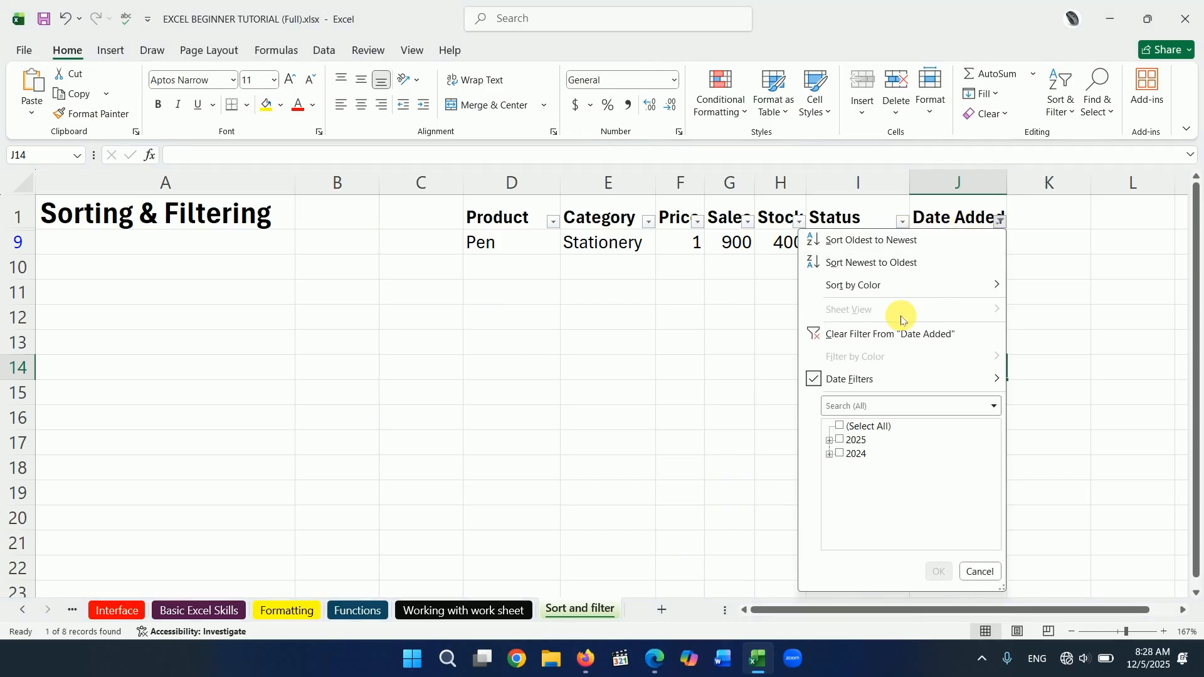
click(878, 332)
click(1000, 223)
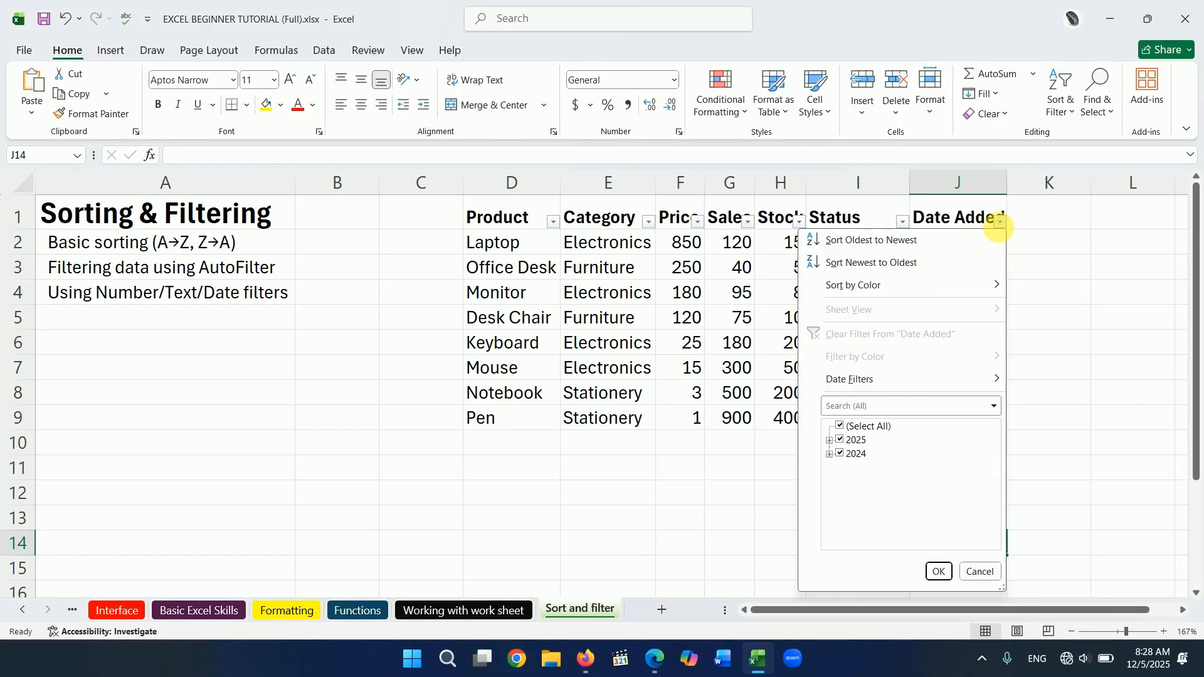
mouse_move(871, 379)
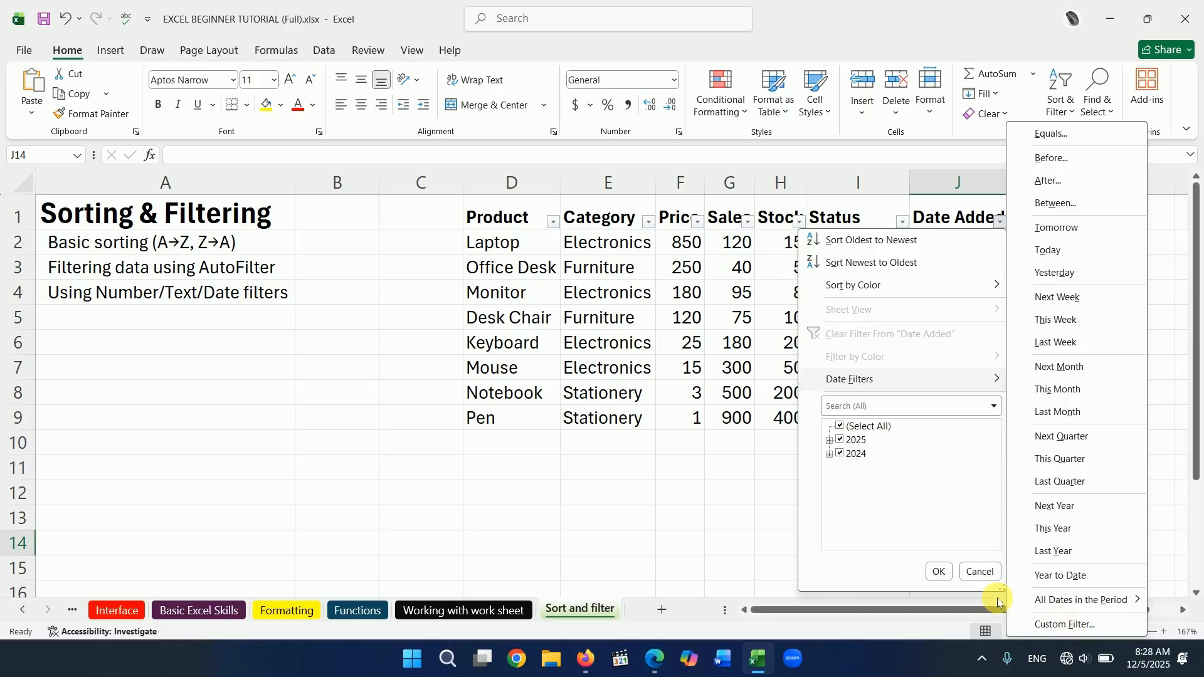
click(980, 572)
click(815, 524)
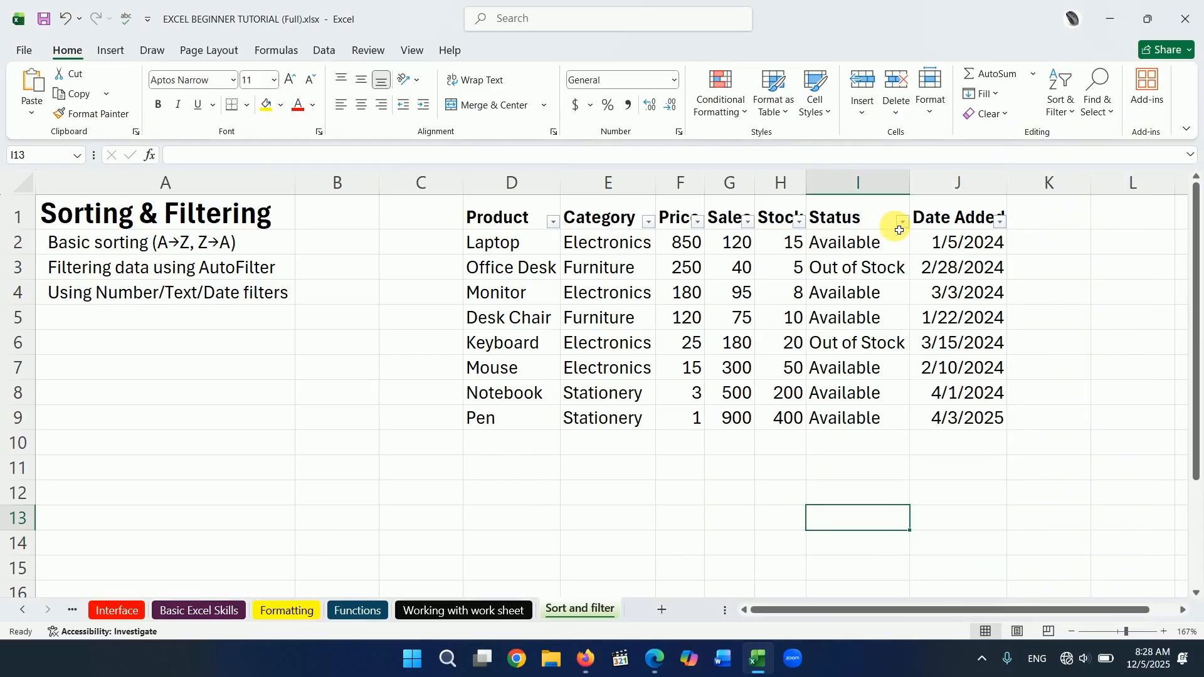
Turn off AutoFilter for the product table
click(871, 224)
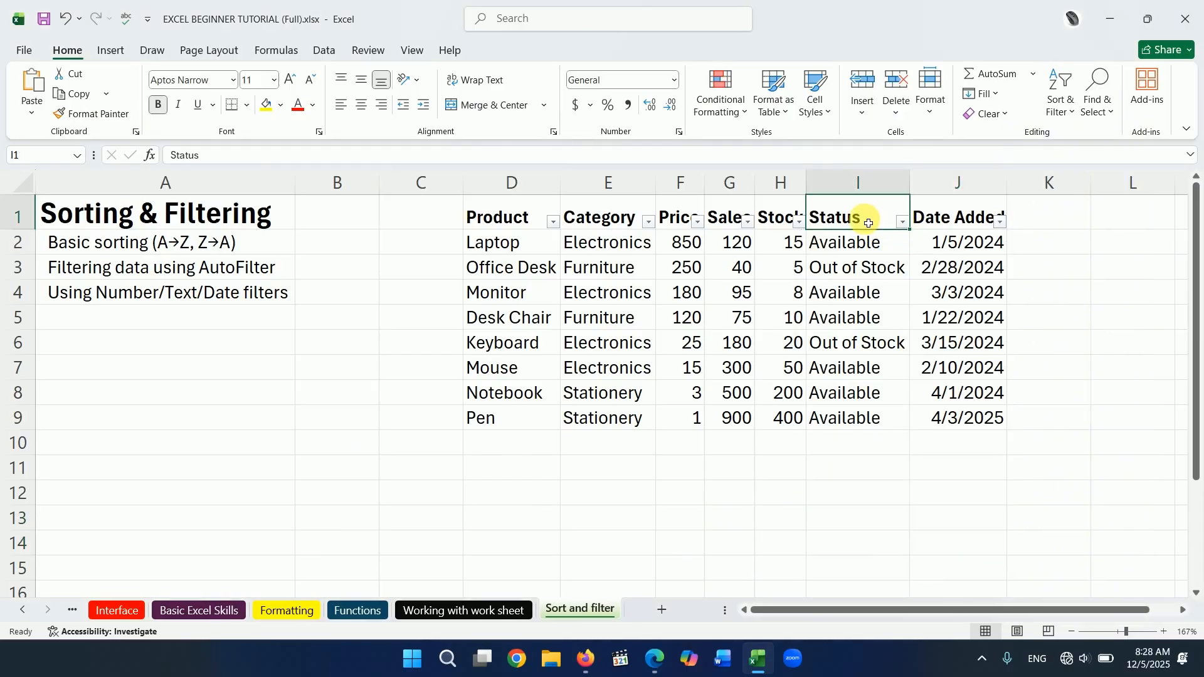
click(1071, 119)
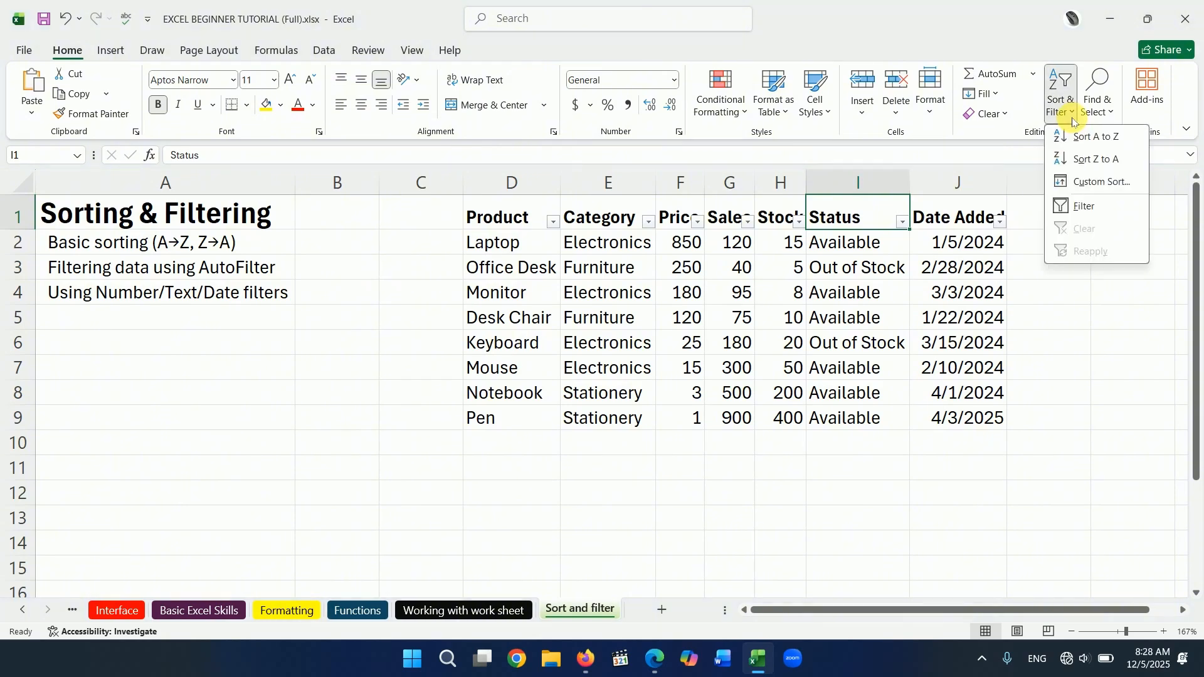
click(1073, 210)
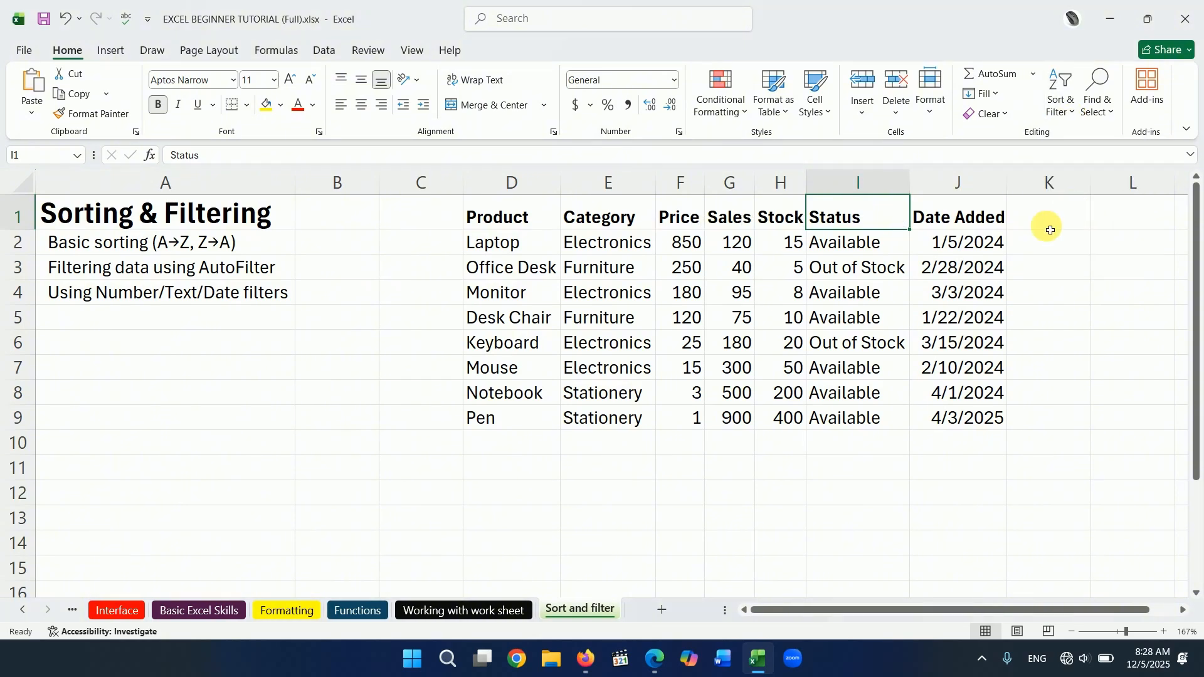
click(701, 375)
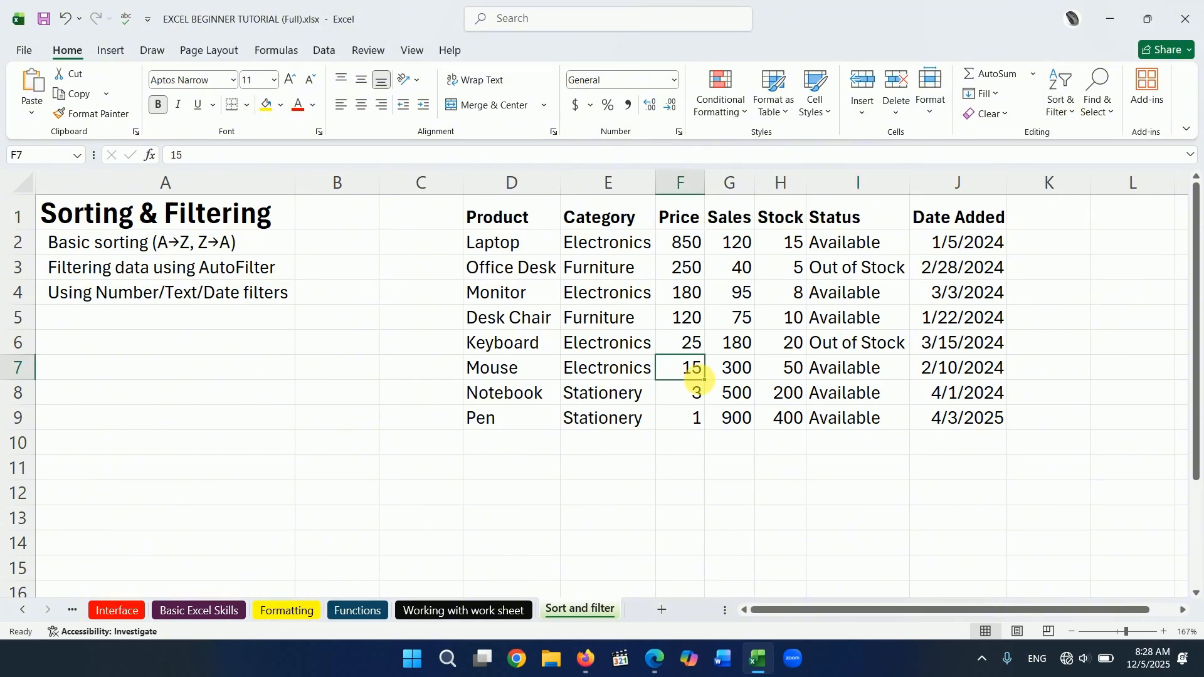
click(739, 316)
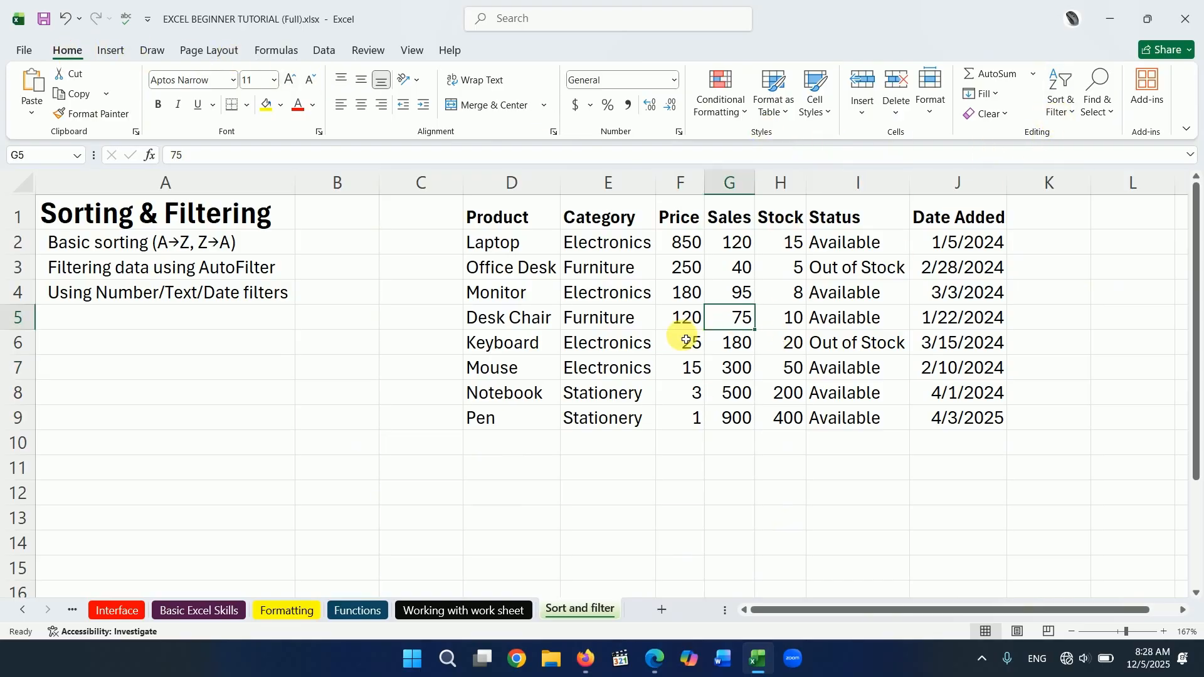
Sort the product table by the Product column from A to Z, and reverse it to Z to A
click(324, 53)
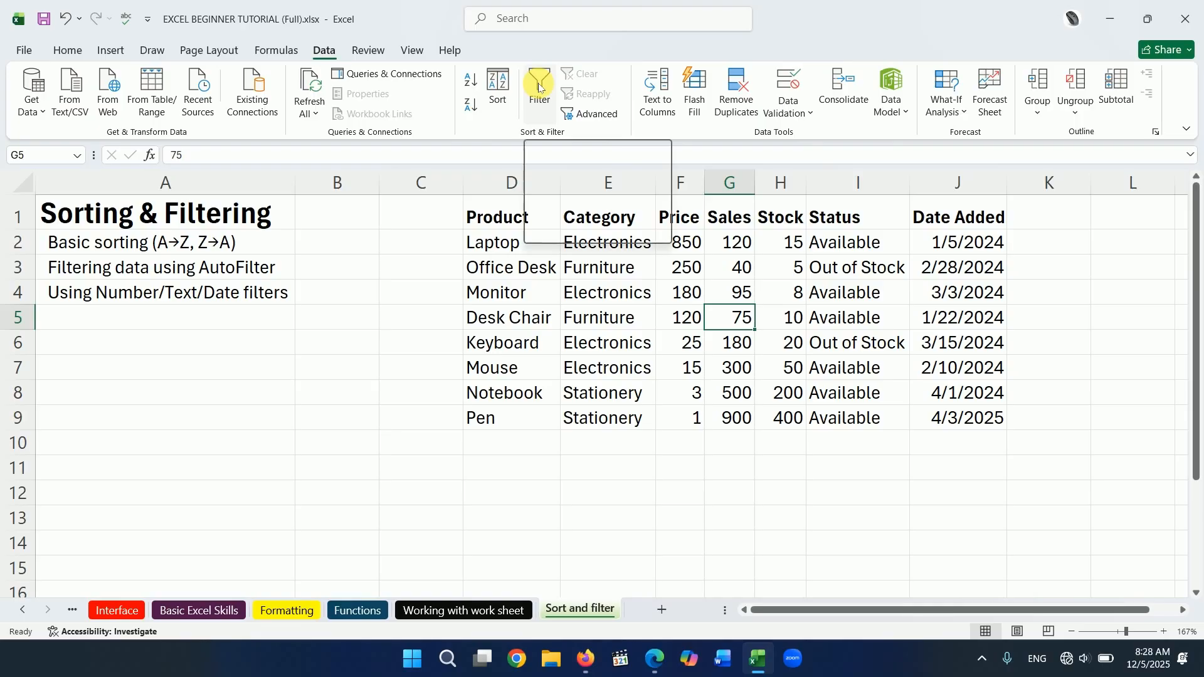
click(614, 343)
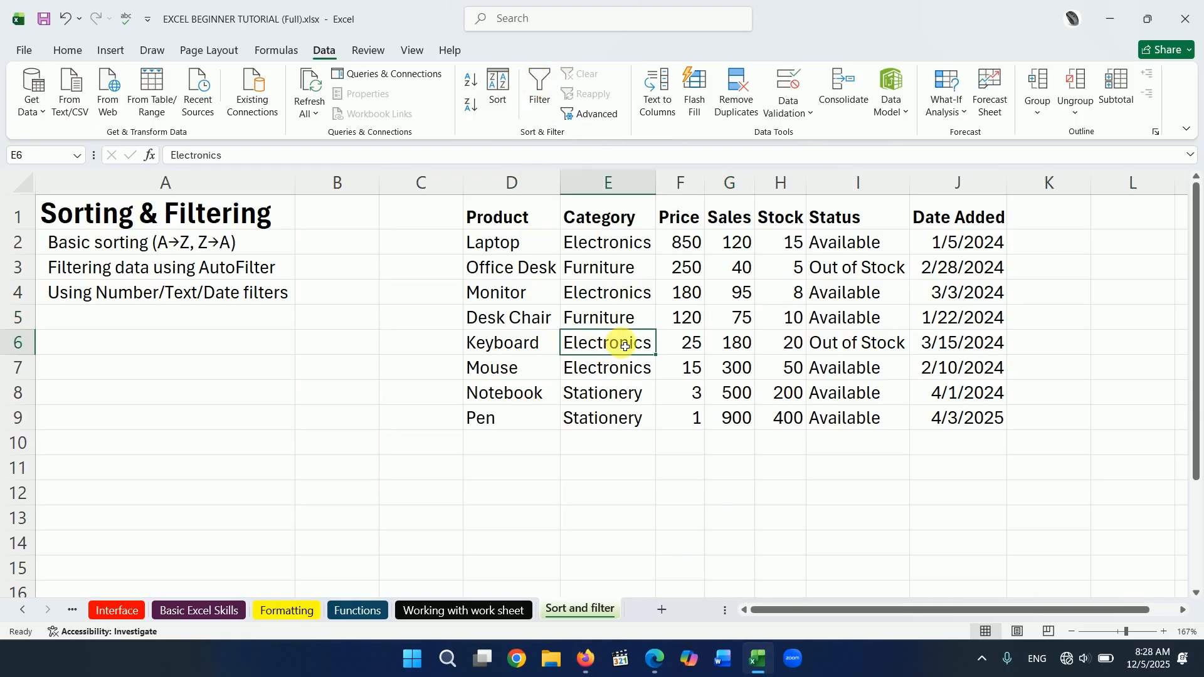
click(531, 268)
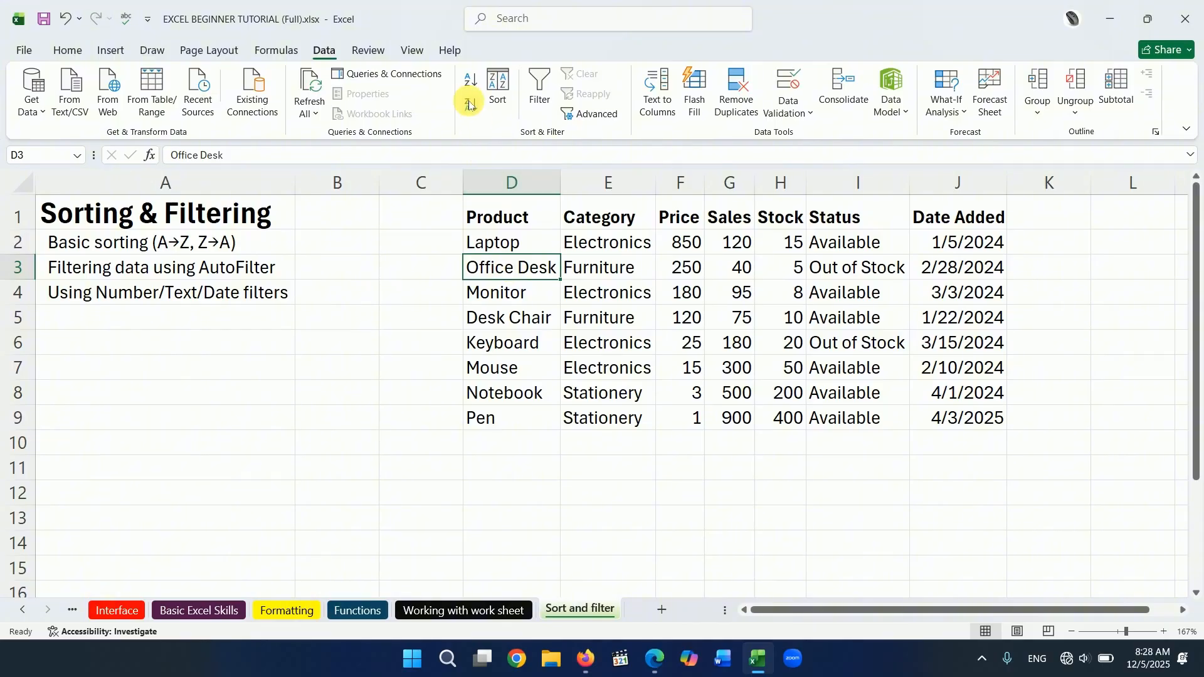
click(469, 80)
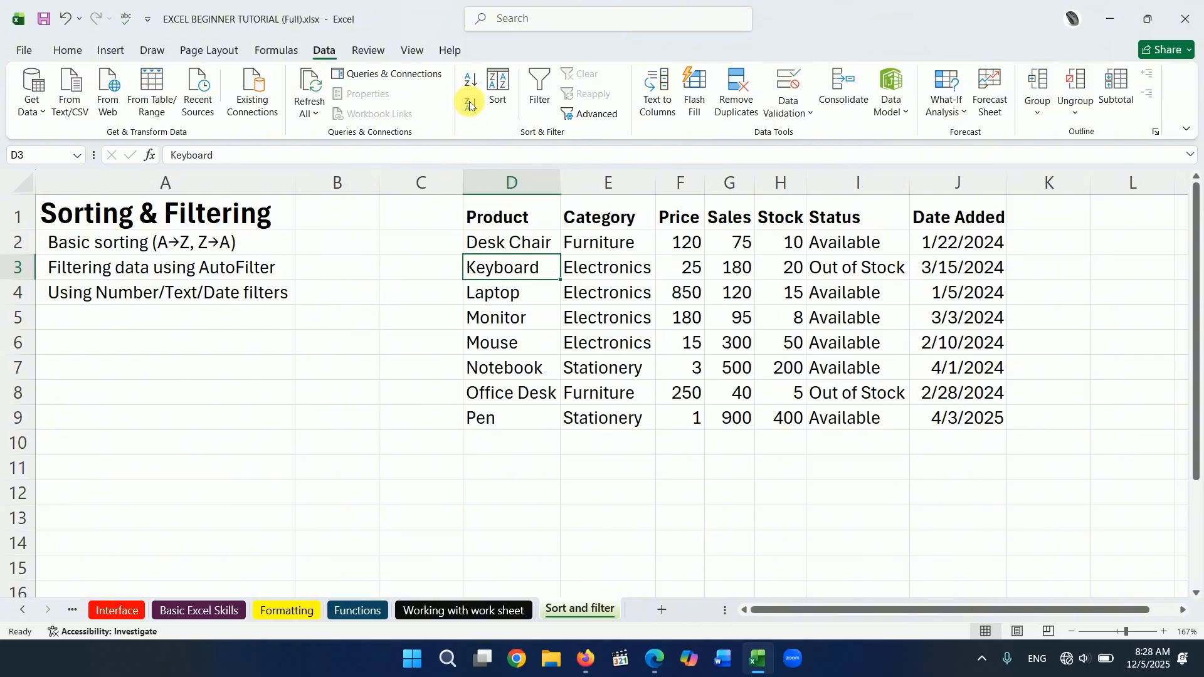
click(470, 107)
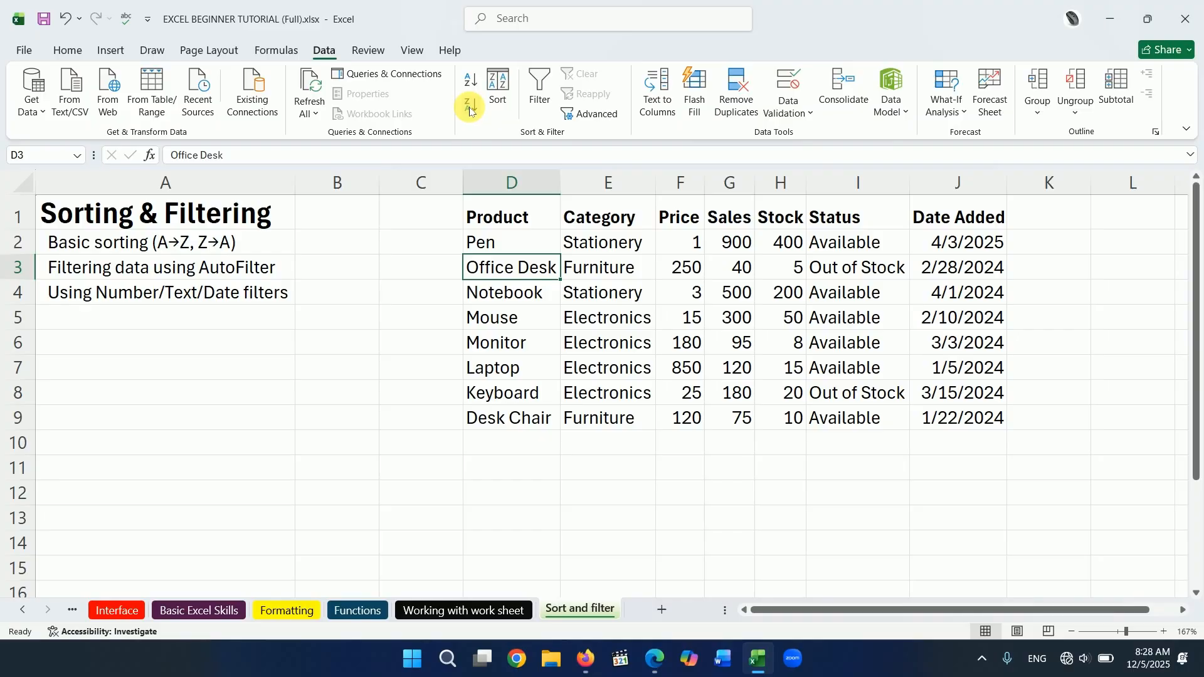
Sort the product table with a custom sort by Category on cell values, ordered A to Z
click(498, 87)
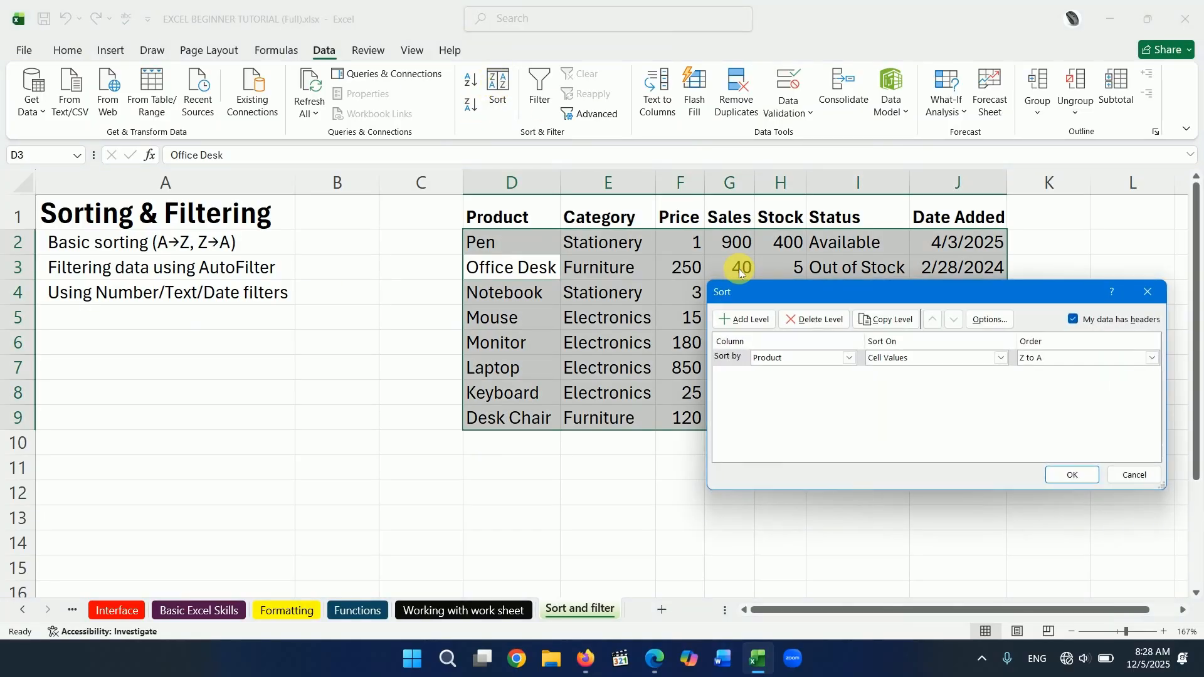
drag(774, 290, 551, 340)
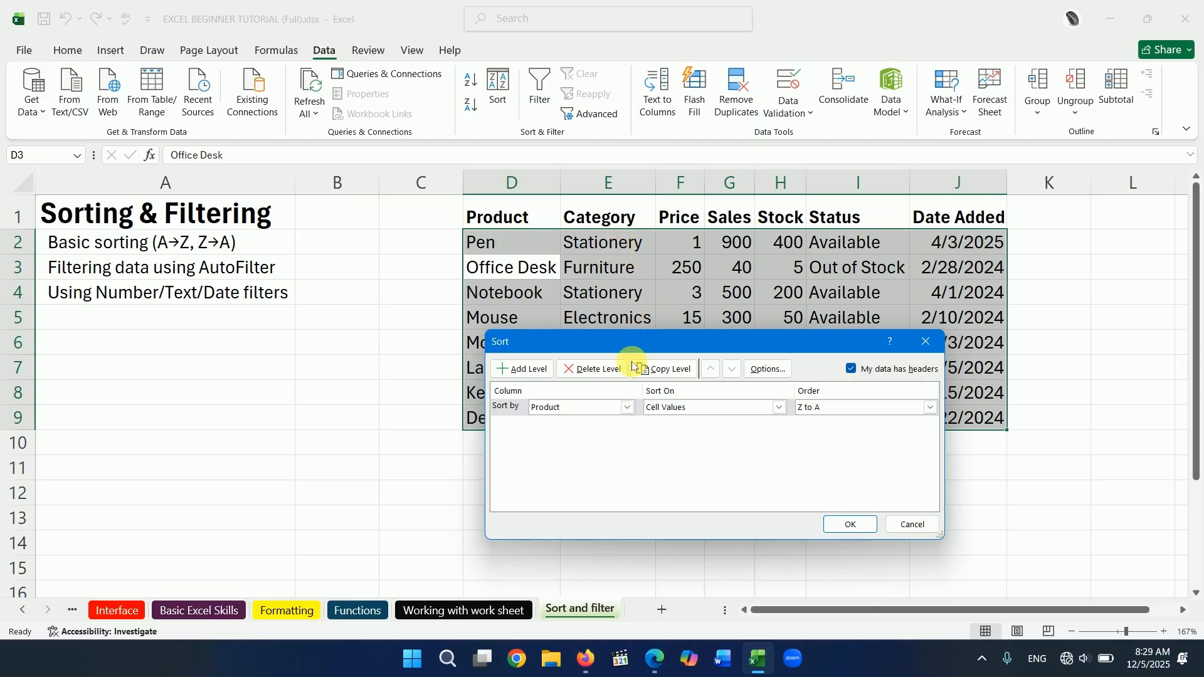
click(627, 408)
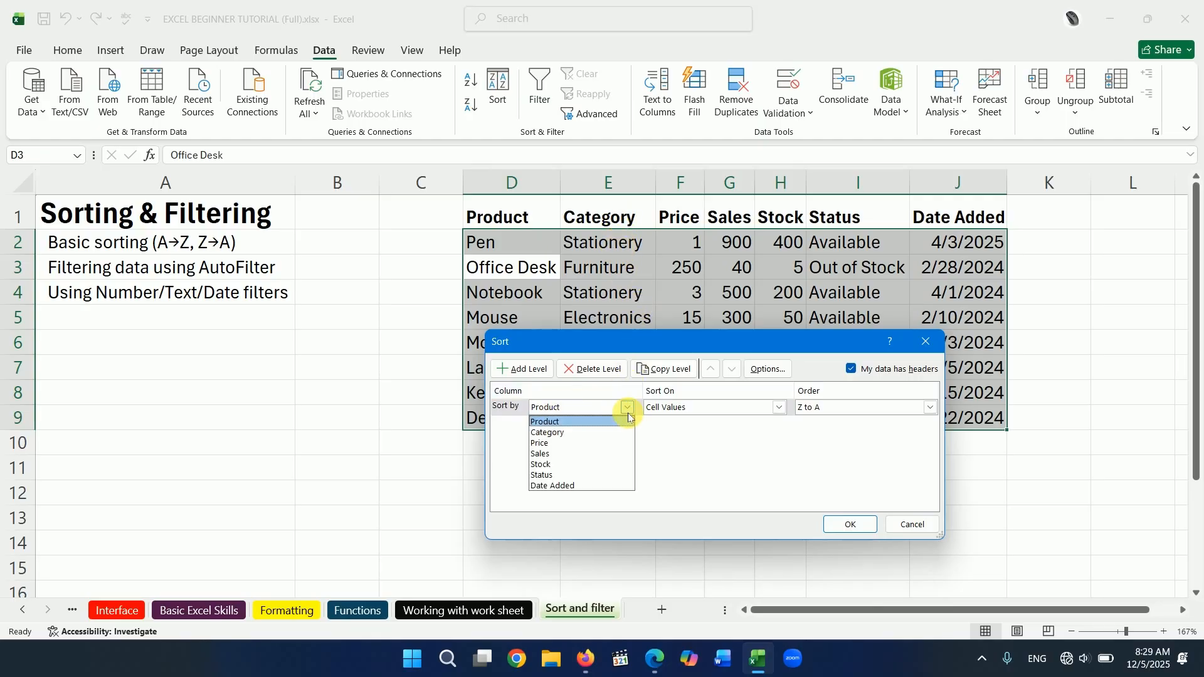
click(555, 426)
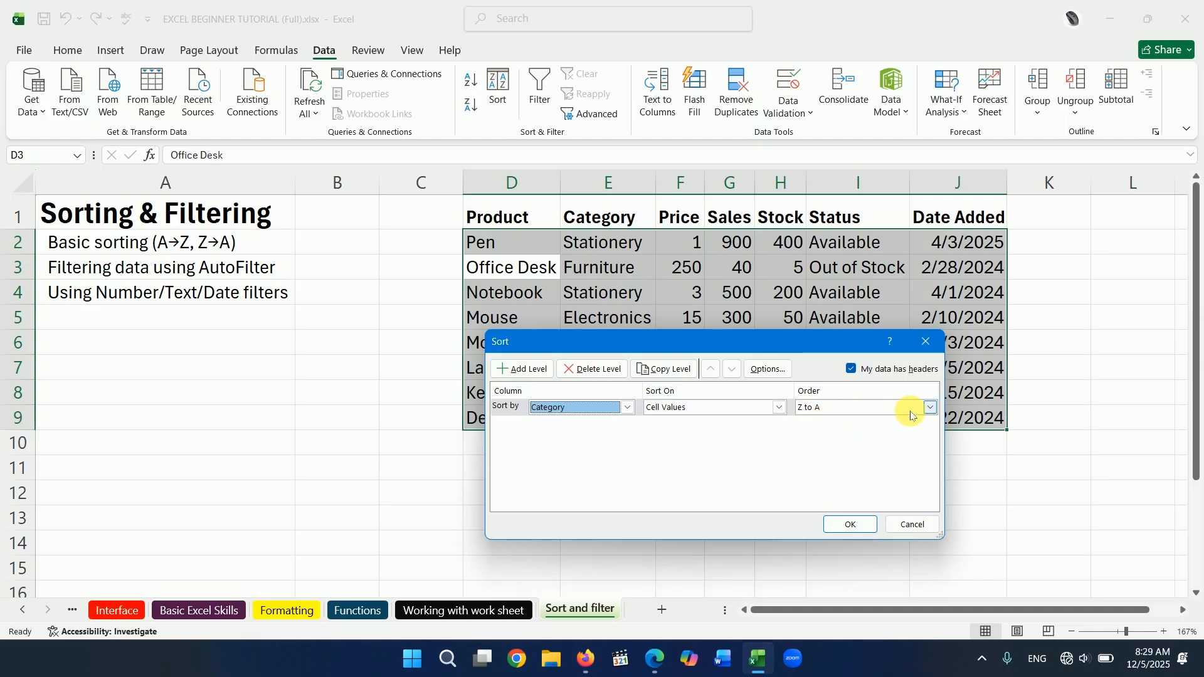
click(930, 408)
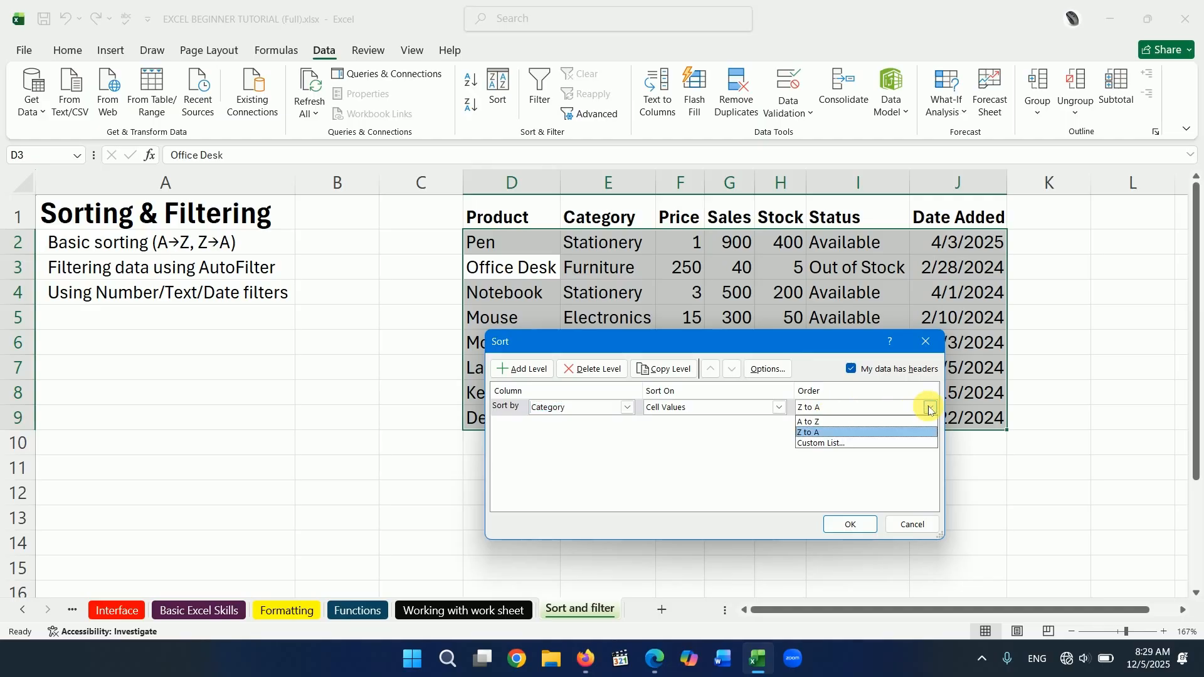
click(814, 422)
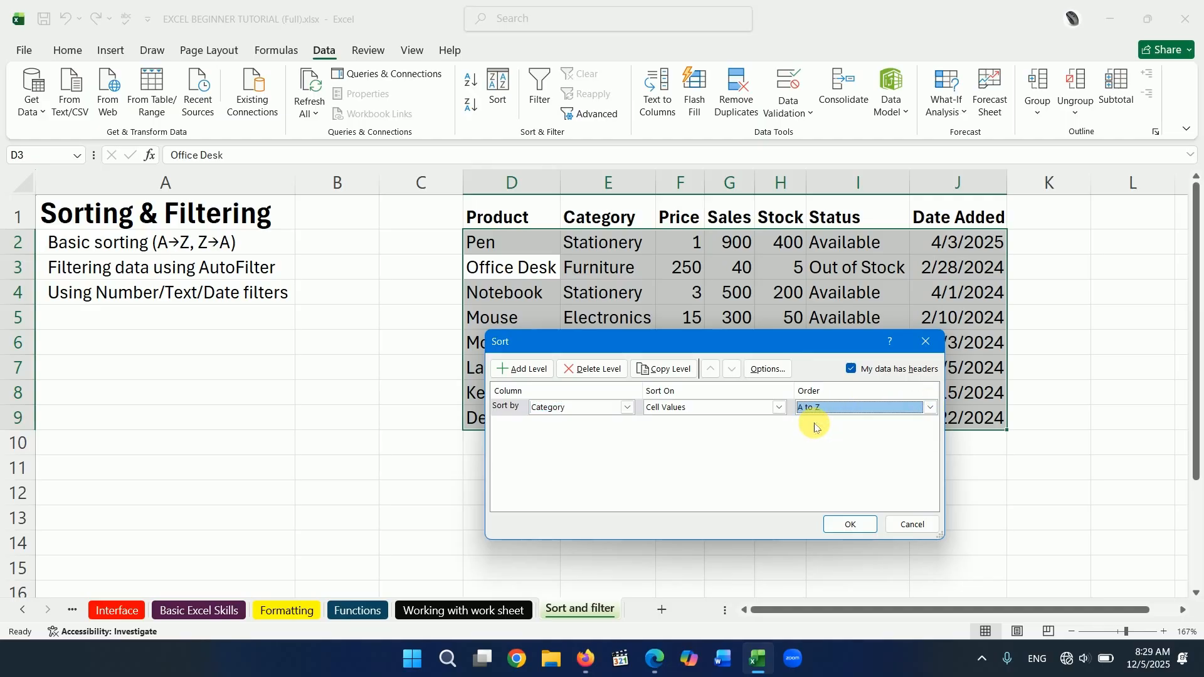
click(847, 524)
click(584, 242)
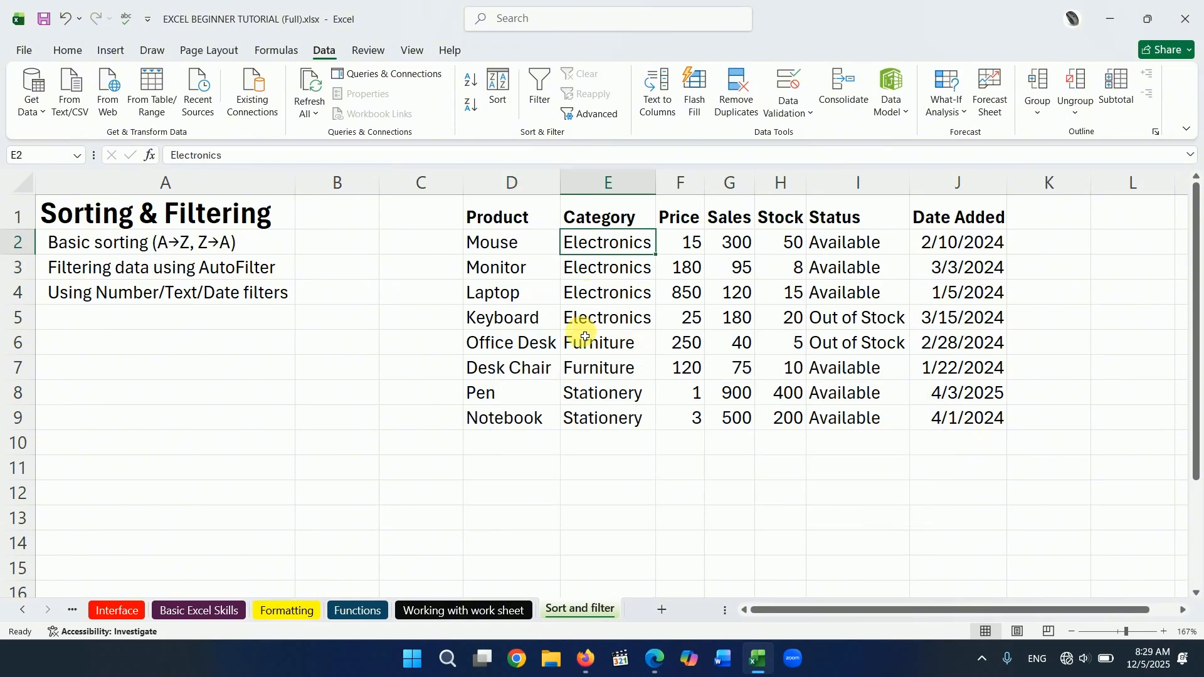
click(612, 296)
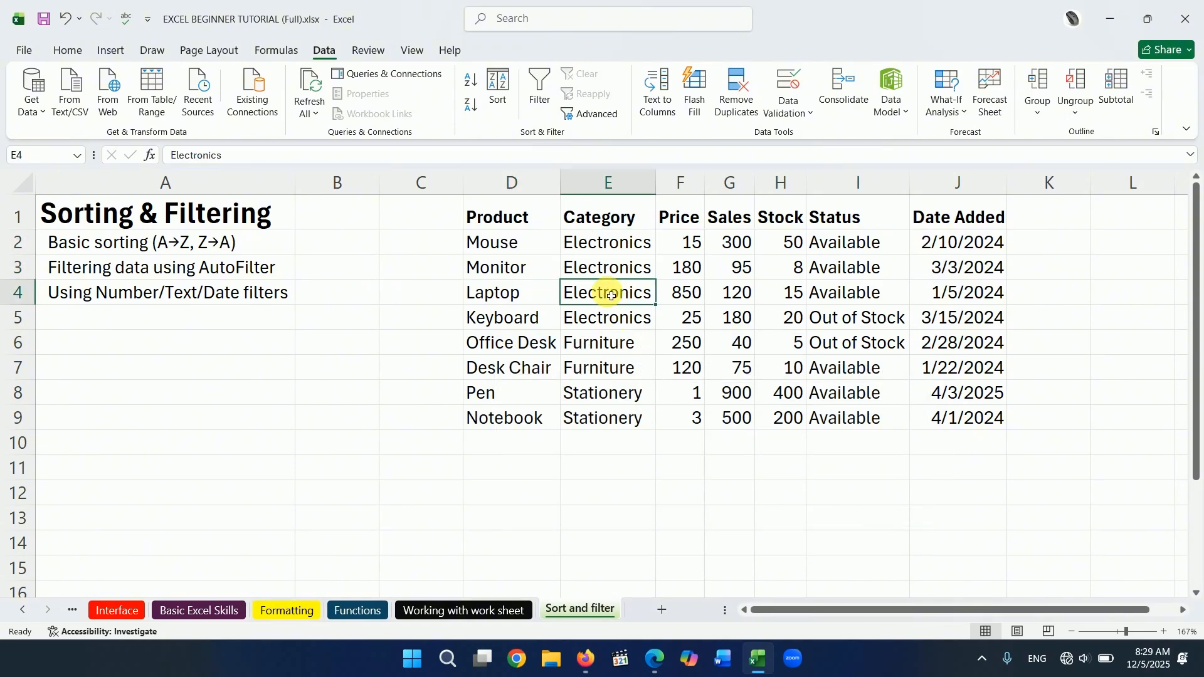
Sort the product table with a custom sort by Price on cell values, ordered Largest to Smallest
click(496, 89)
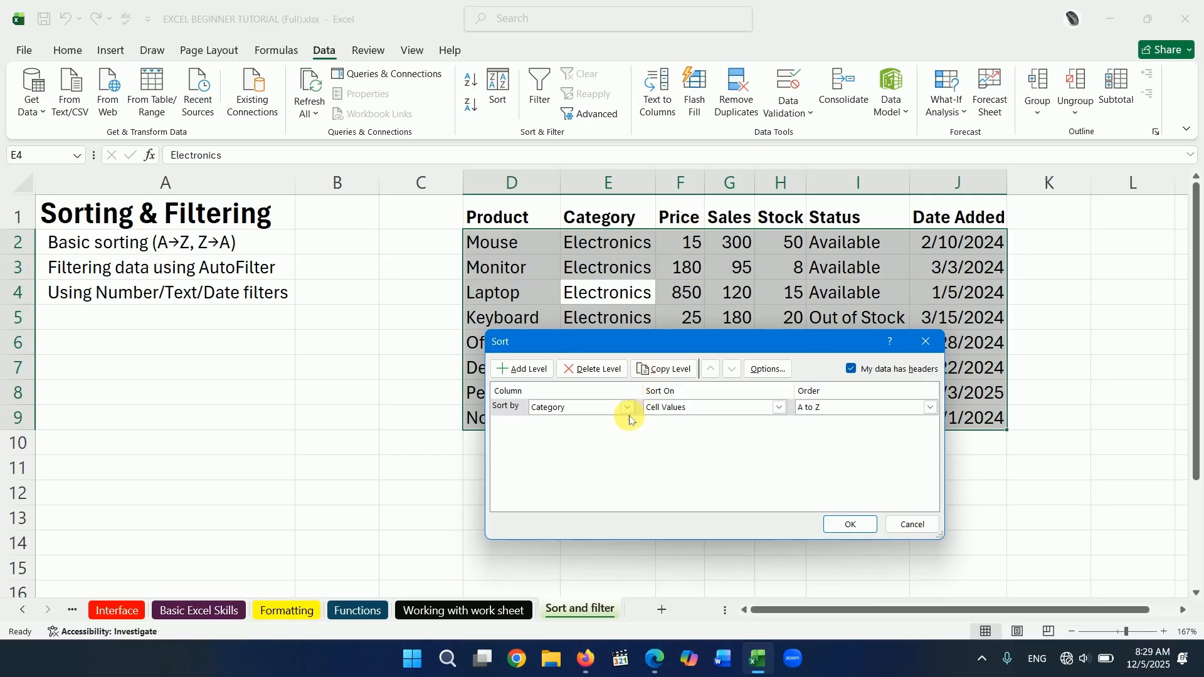
click(627, 408)
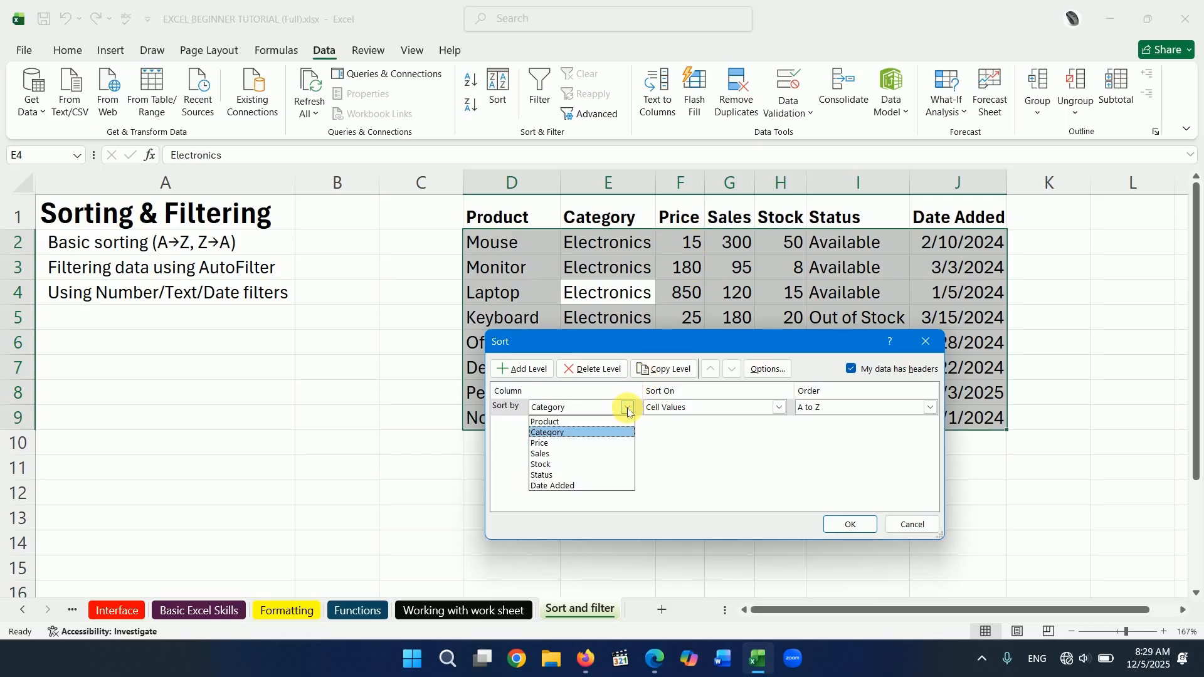
click(544, 443)
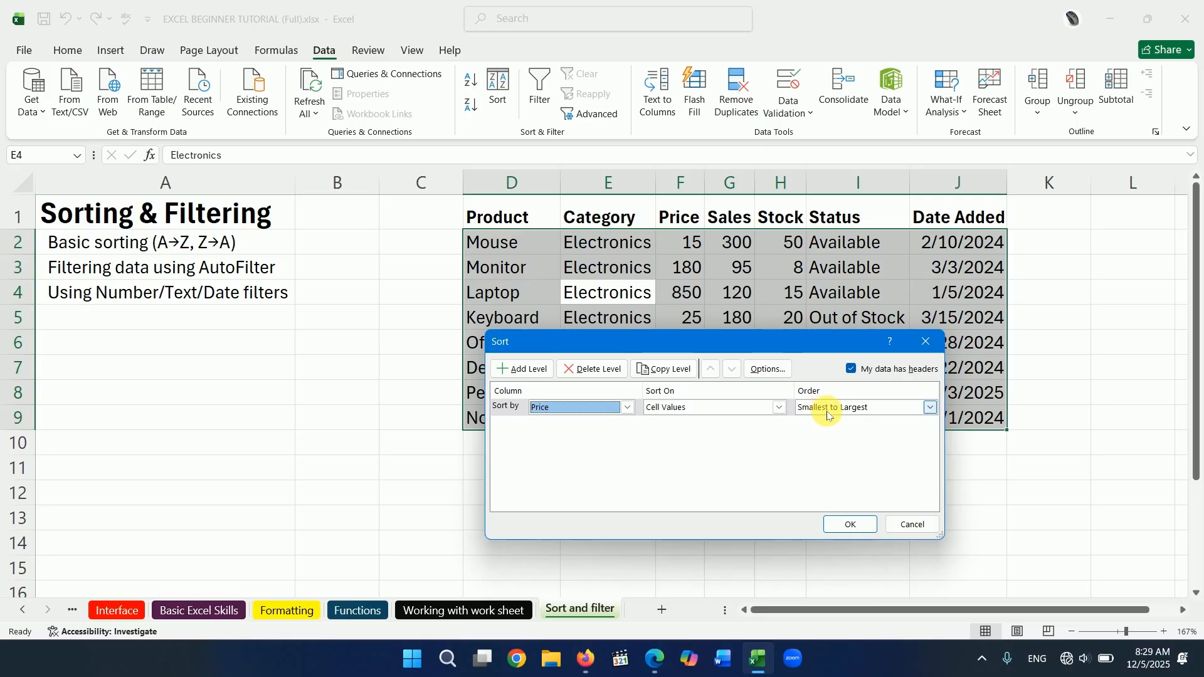
click(627, 408)
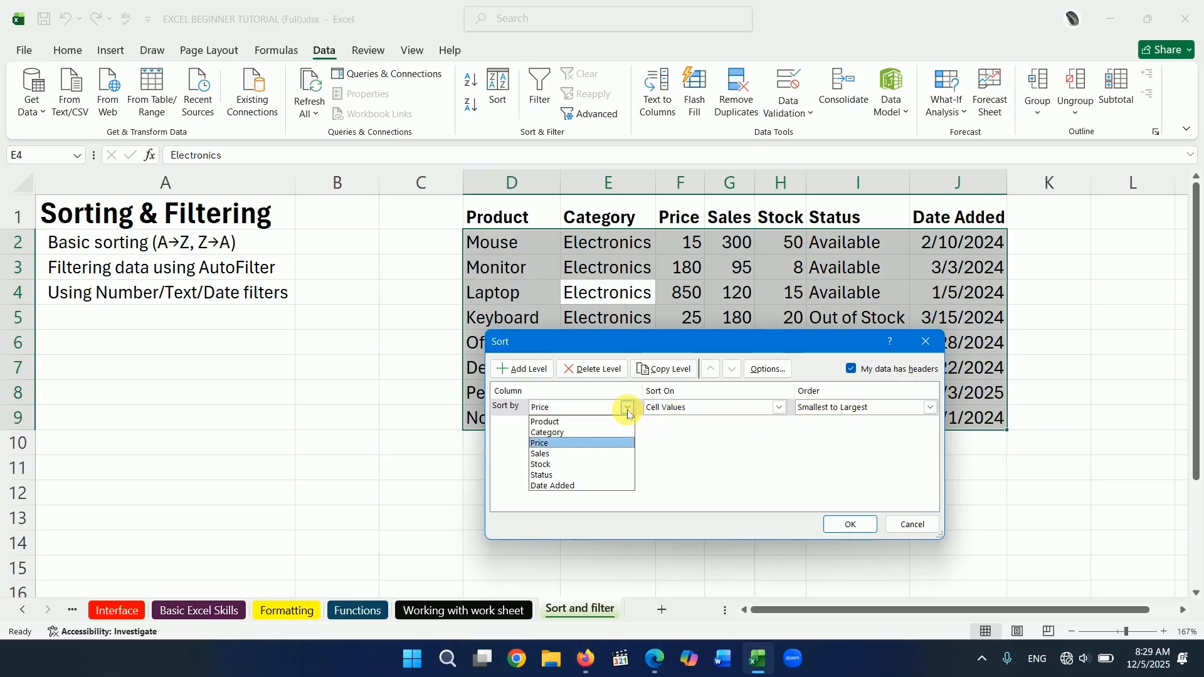
click(586, 422)
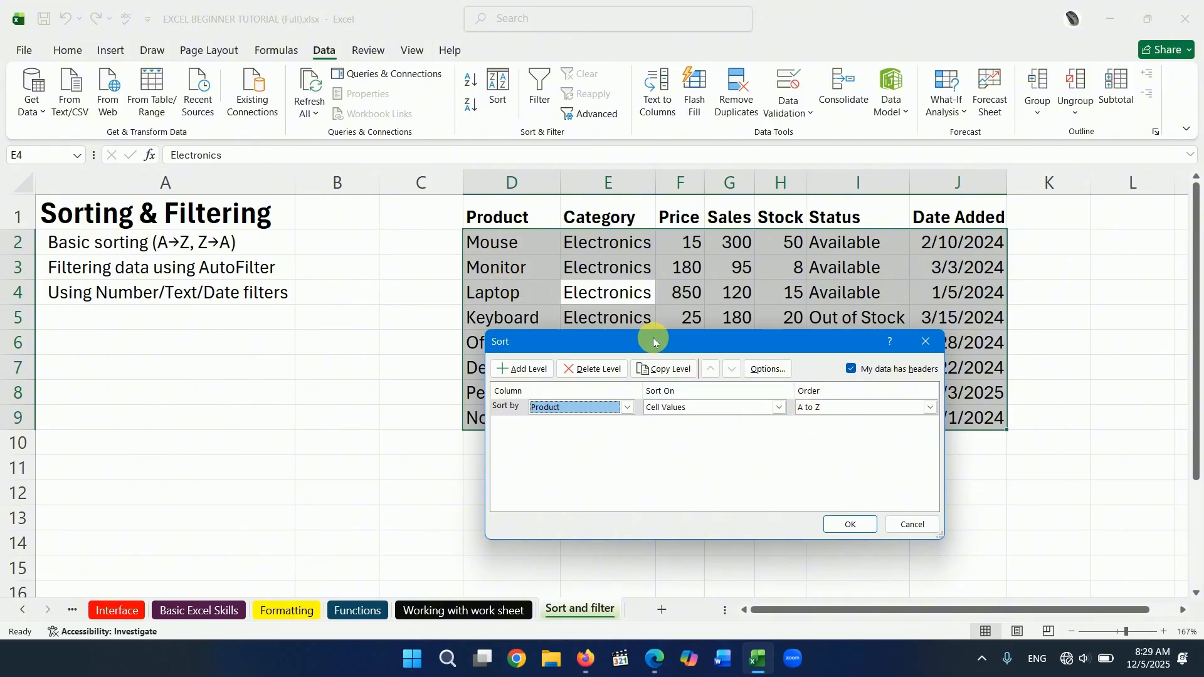
click(625, 409)
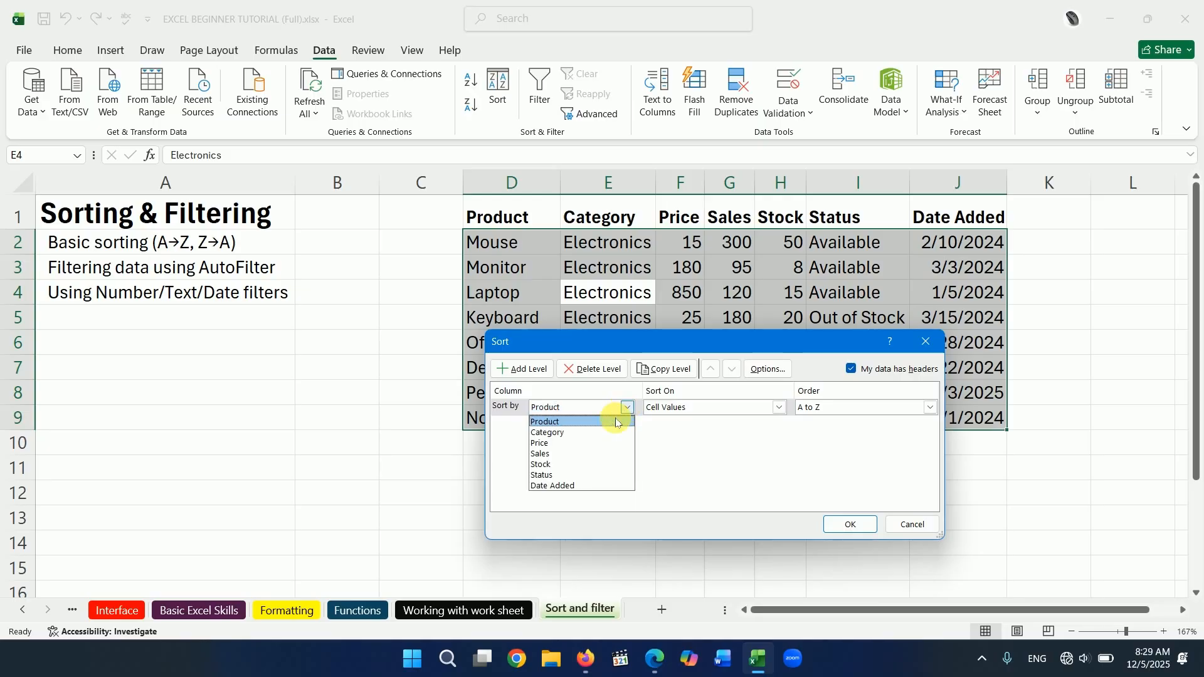
click(559, 441)
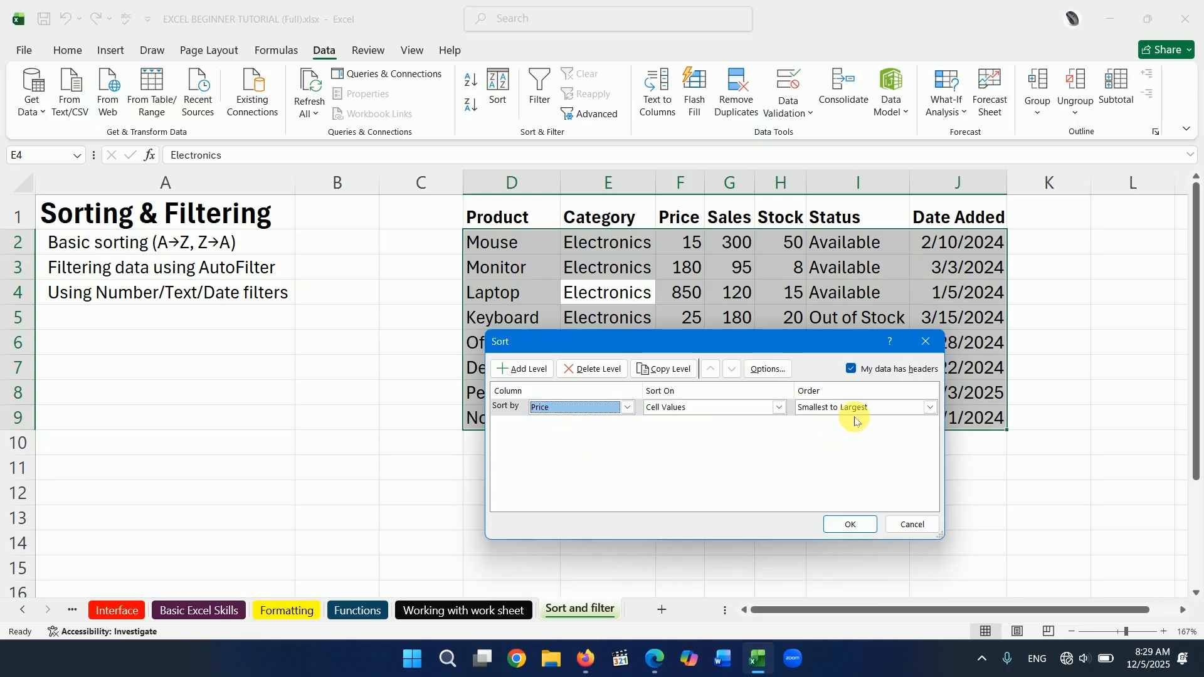
click(927, 410)
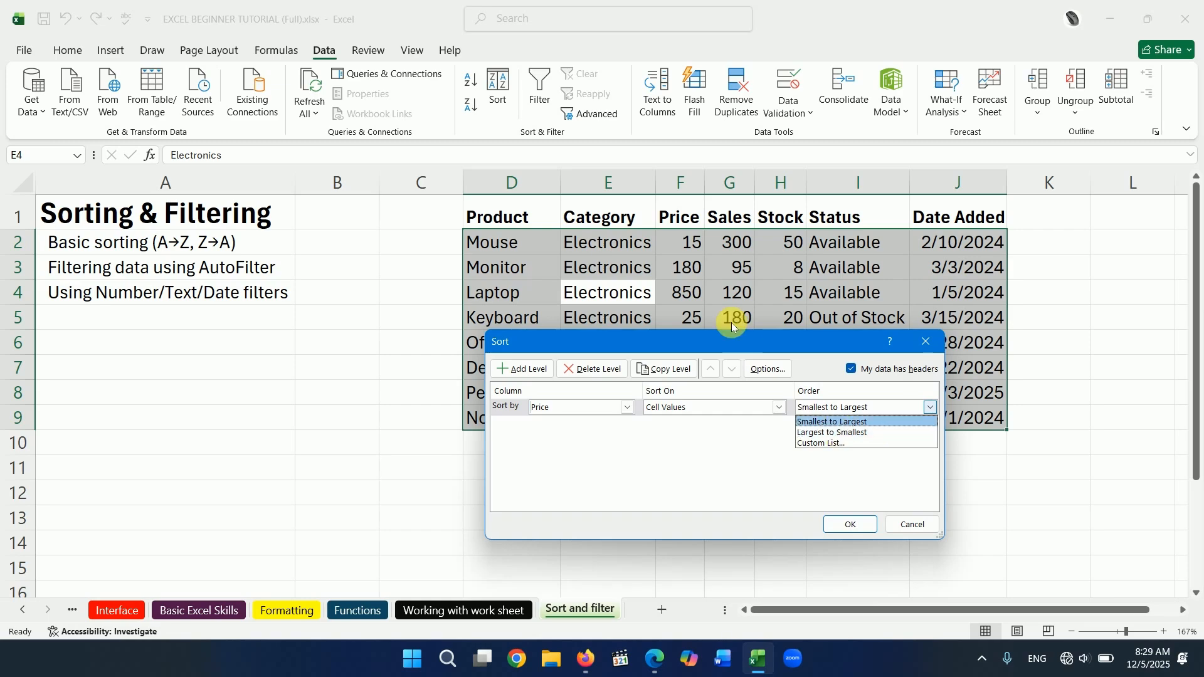
click(819, 432)
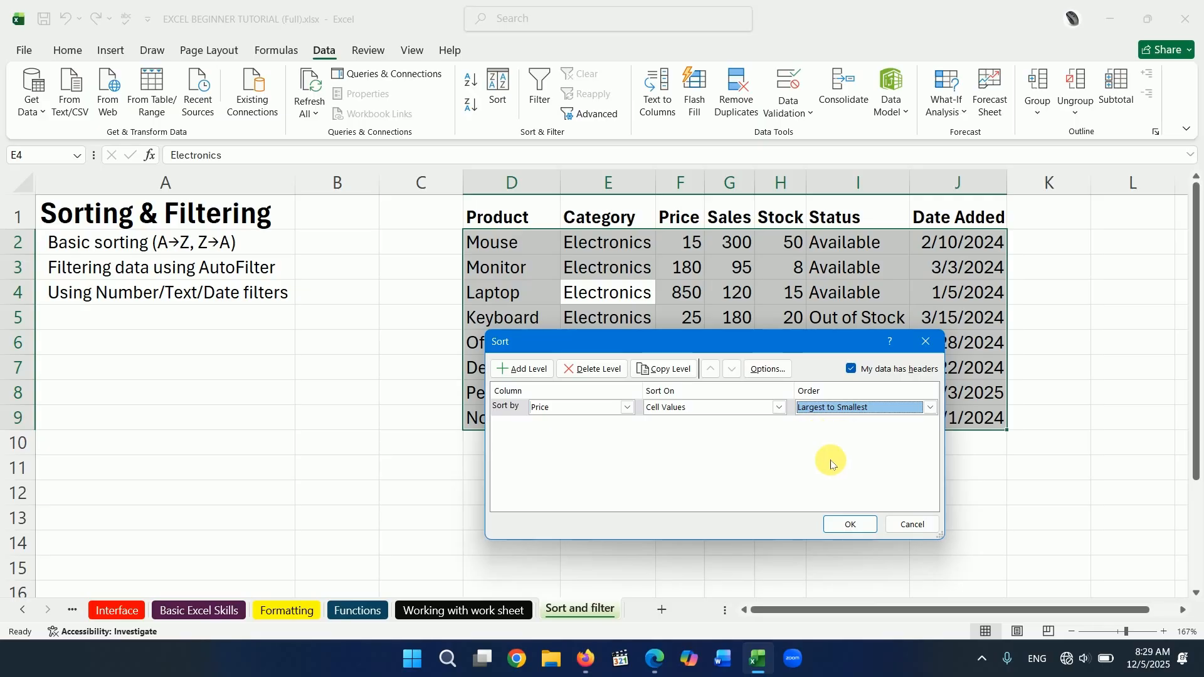
click(847, 523)
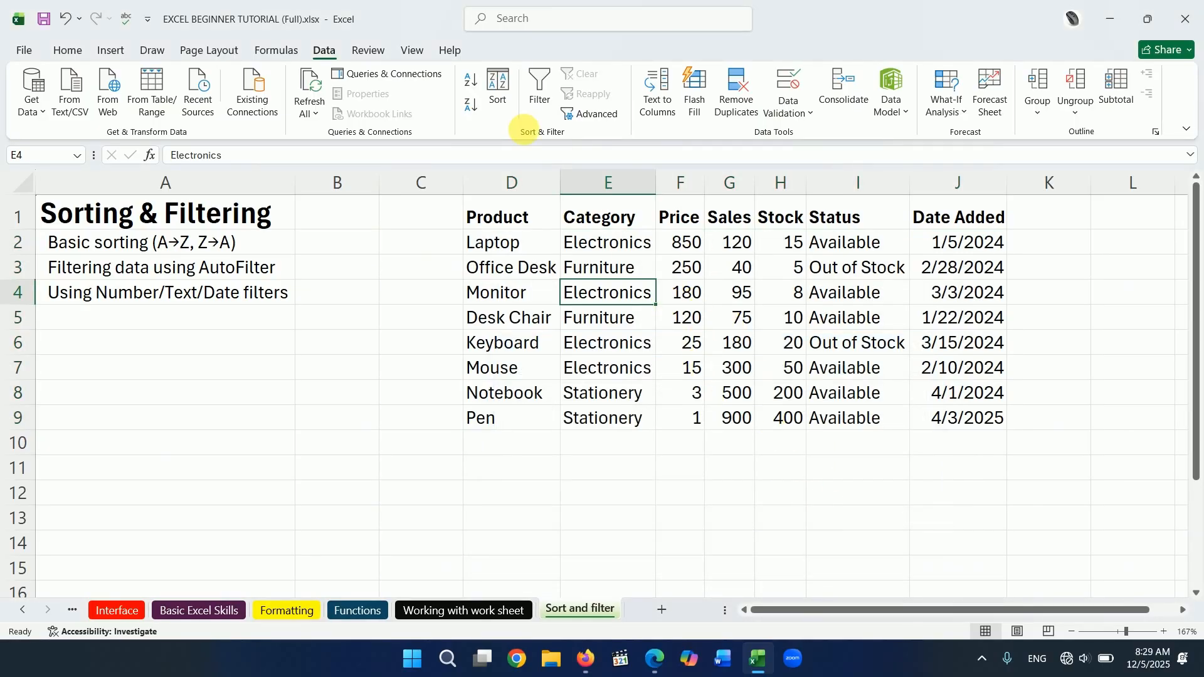
Turn on AutoFilter for the product table, check the Product column's filter options, and turn AutoFilter off again
click(69, 48)
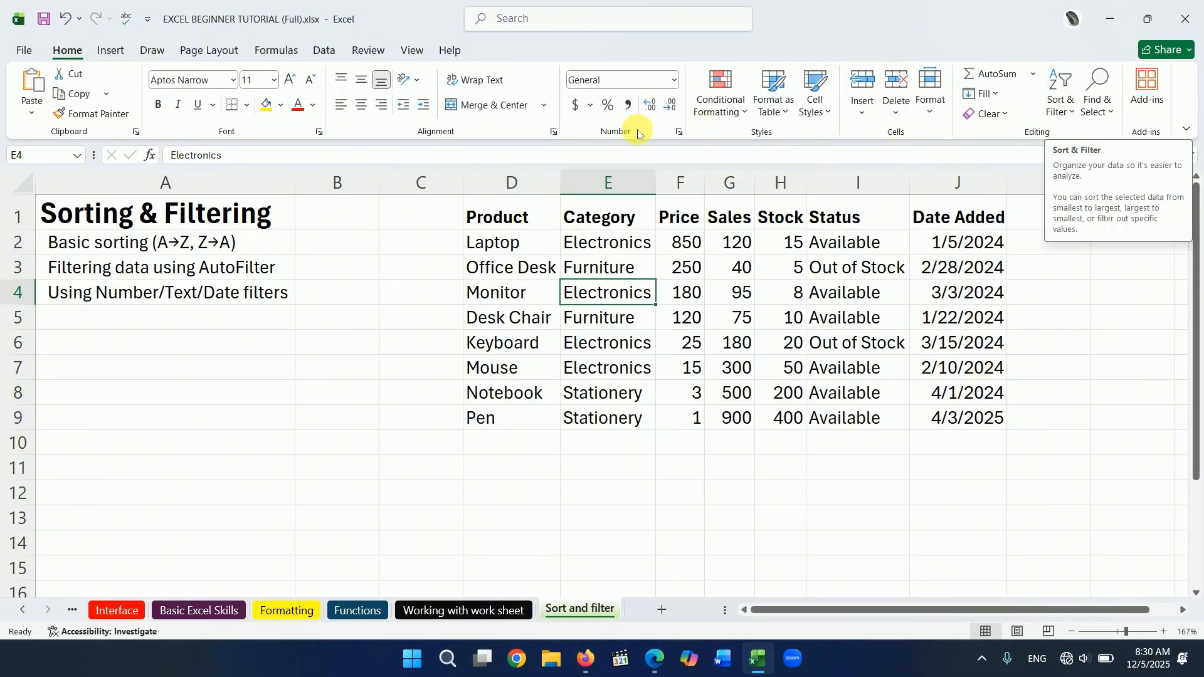
click(329, 56)
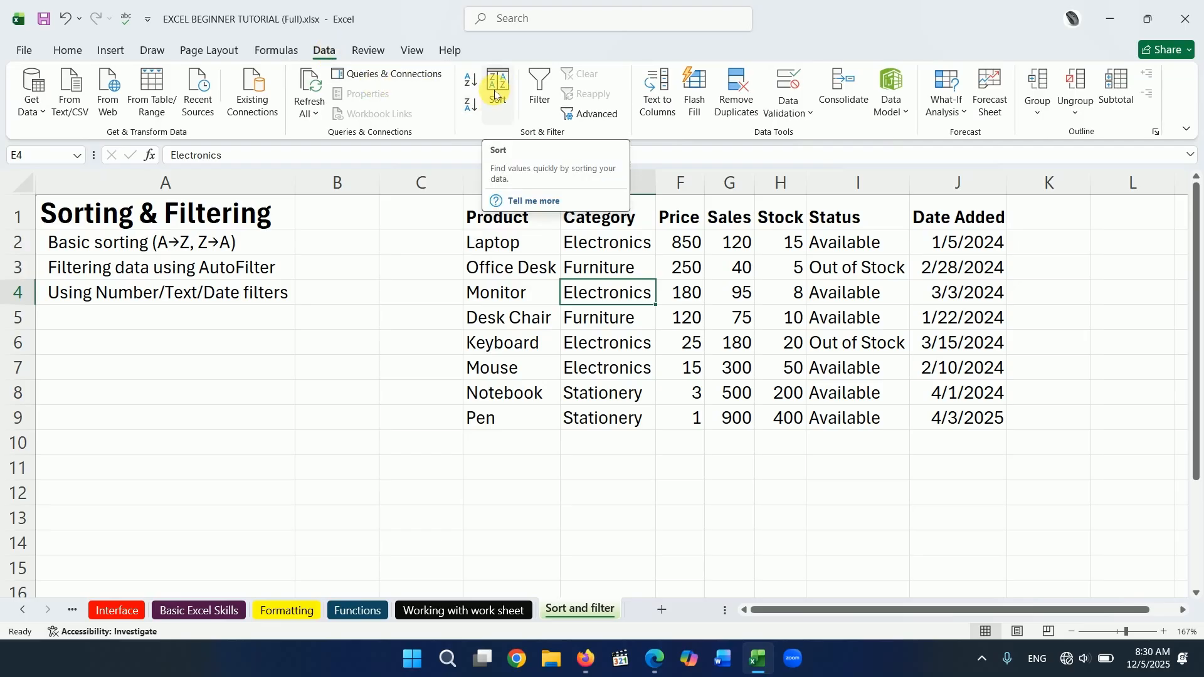
click(537, 87)
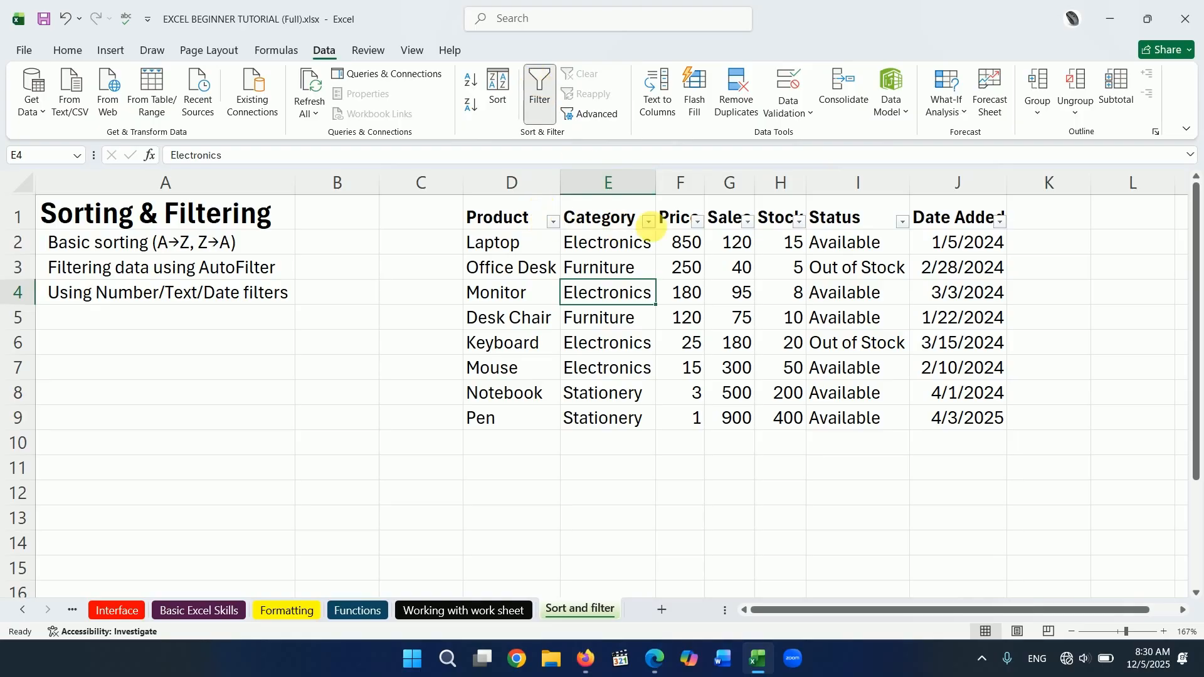
click(556, 223)
click(710, 310)
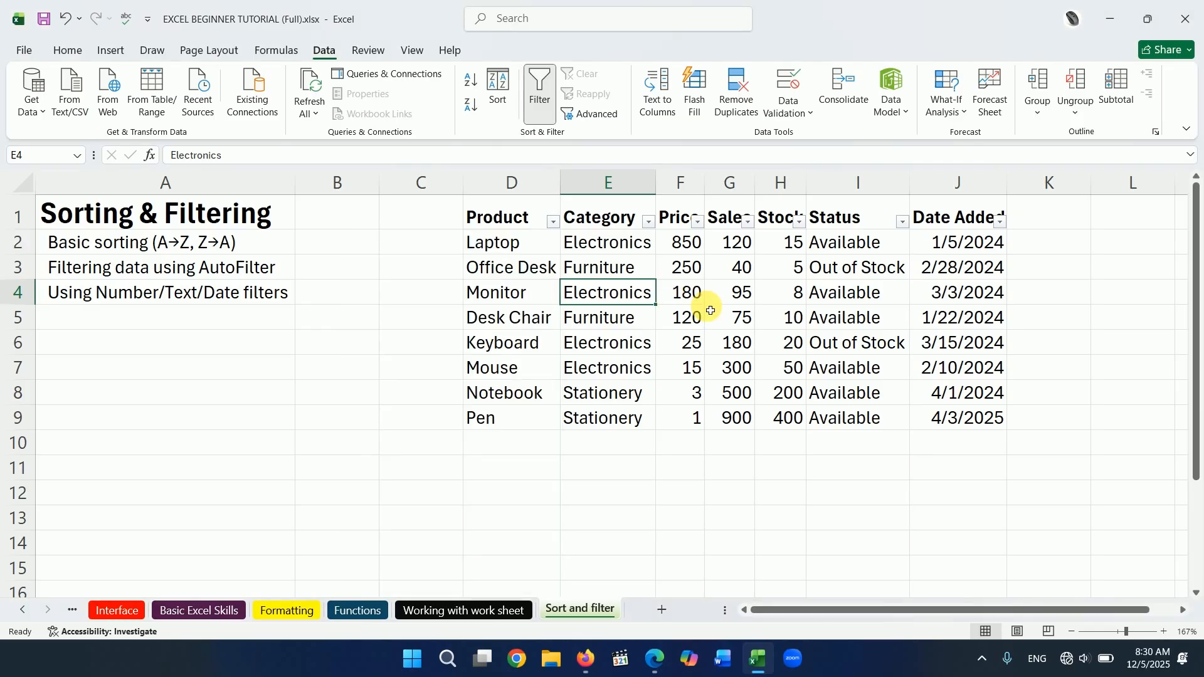
click(542, 90)
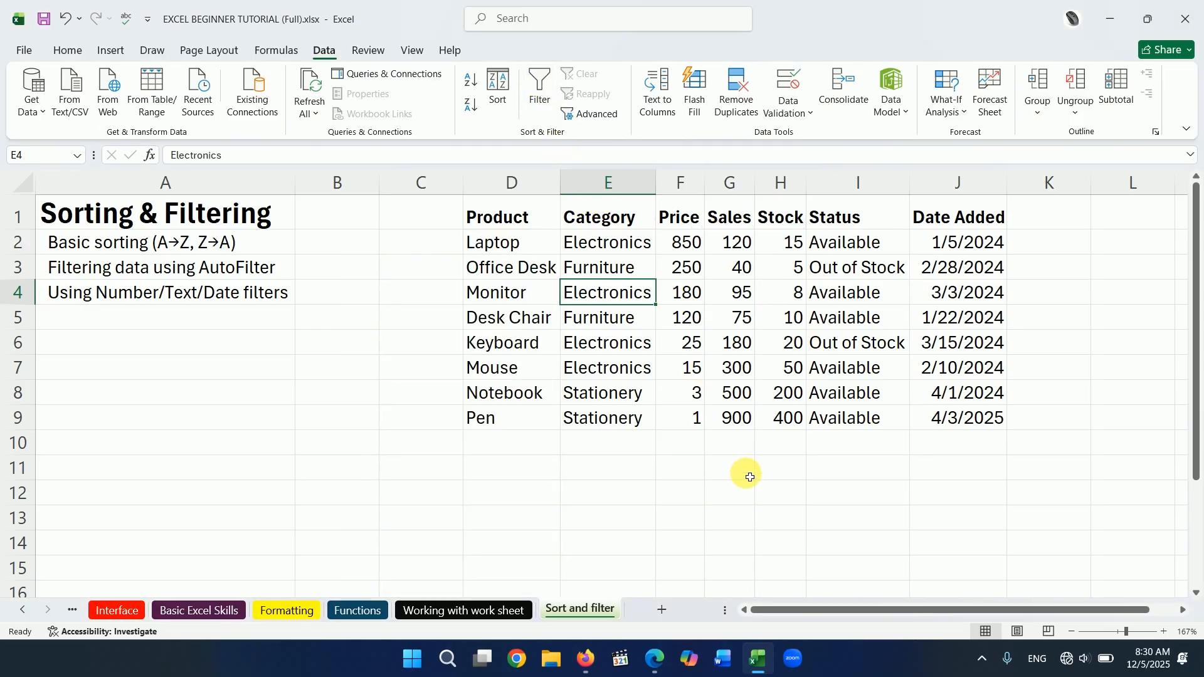